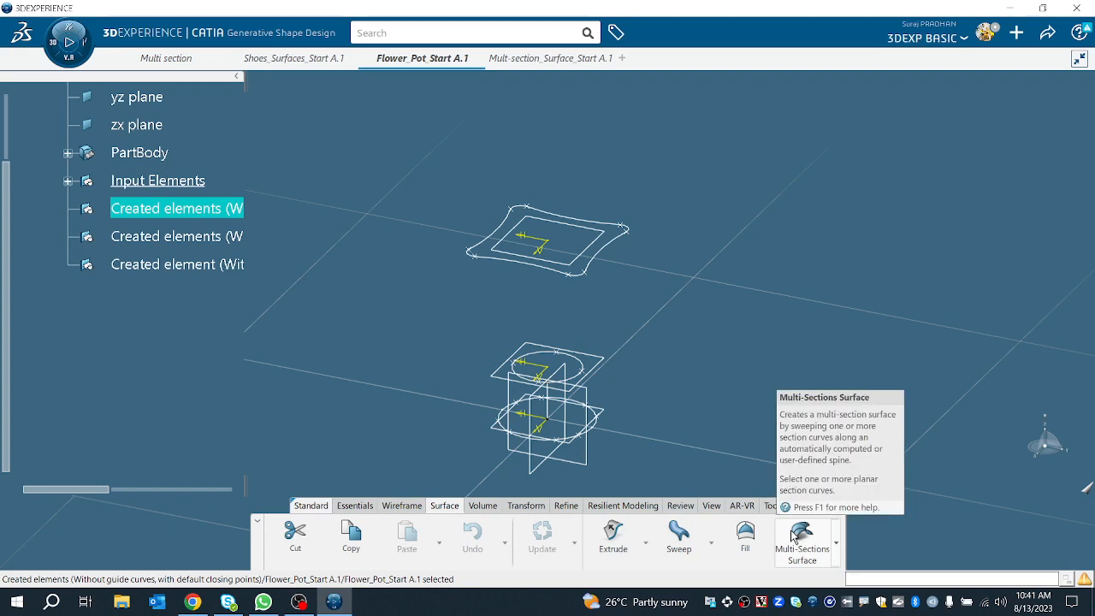
click(789, 554)
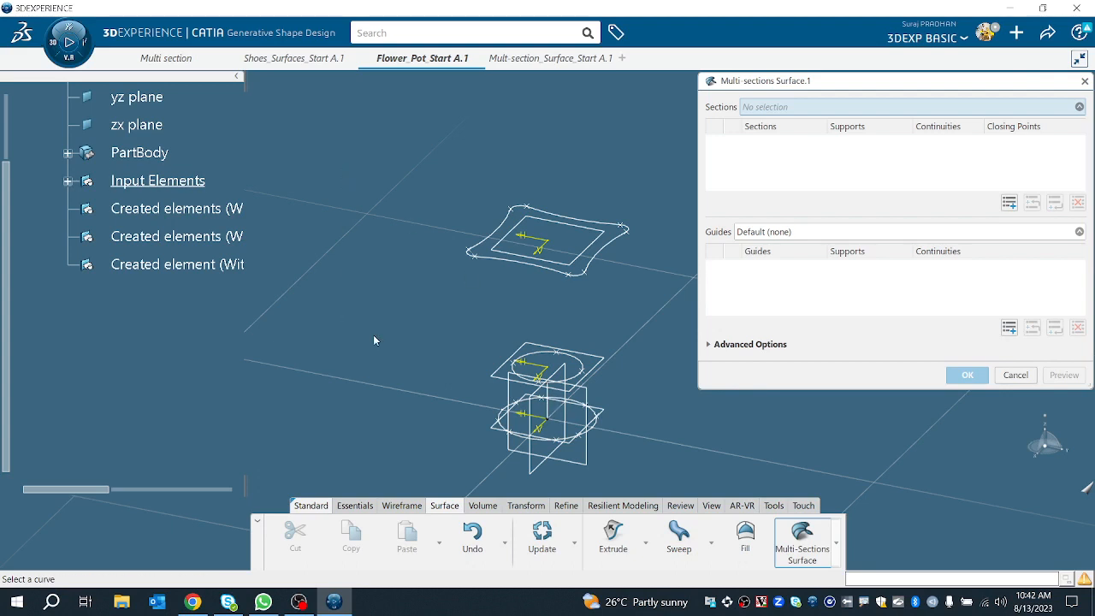
scroll(167, 137, up, 3)
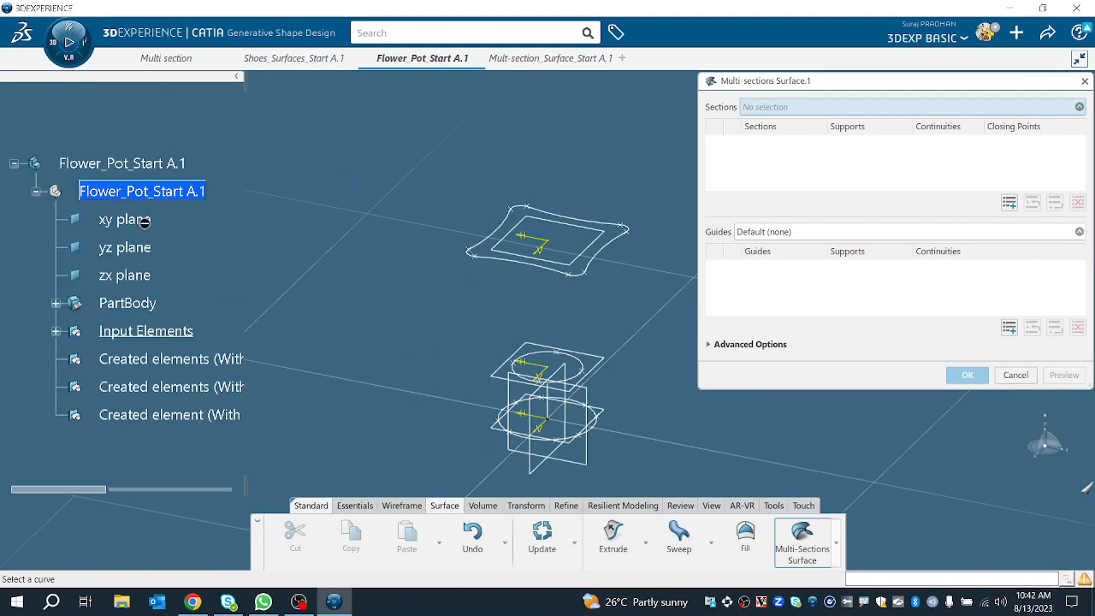
click(1016, 375)
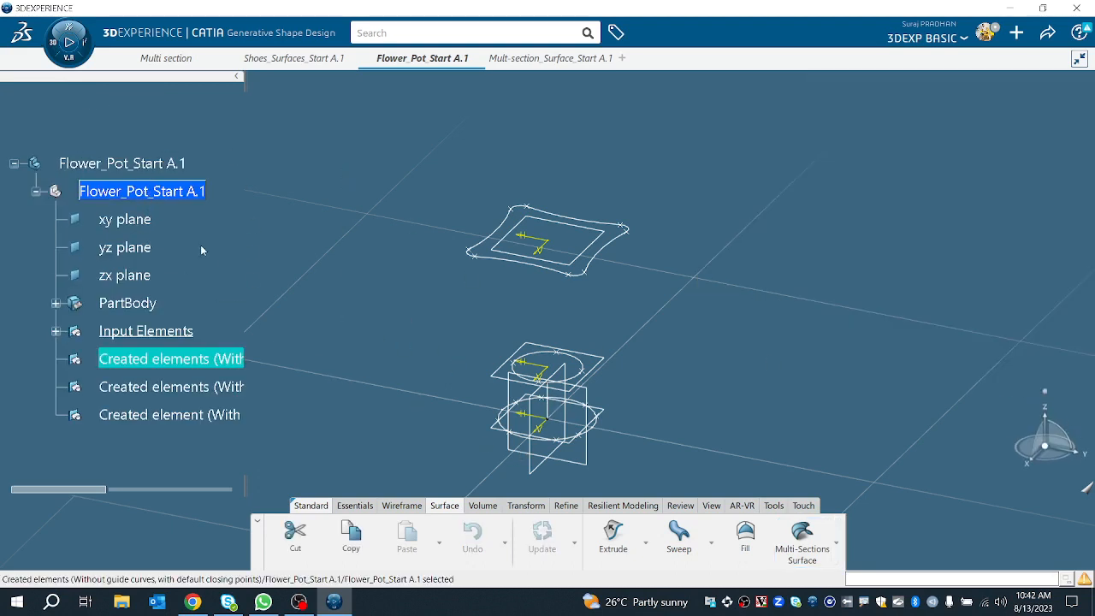
Step: Hide the xy, yz and zx reference planes and widen the specification tree panel
click(149, 221)
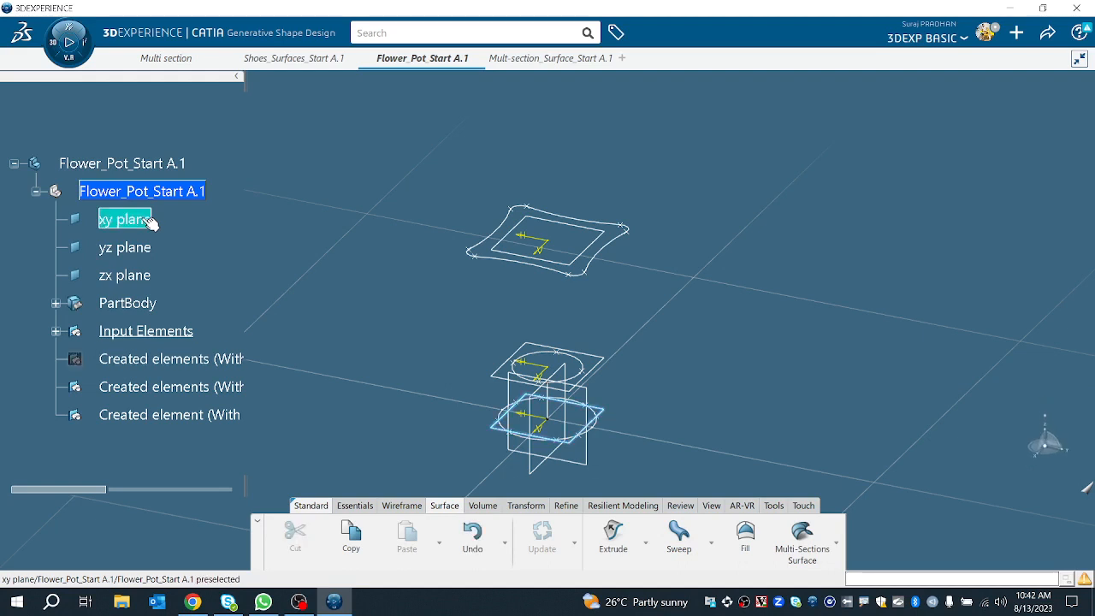
click(169, 365)
key(space)
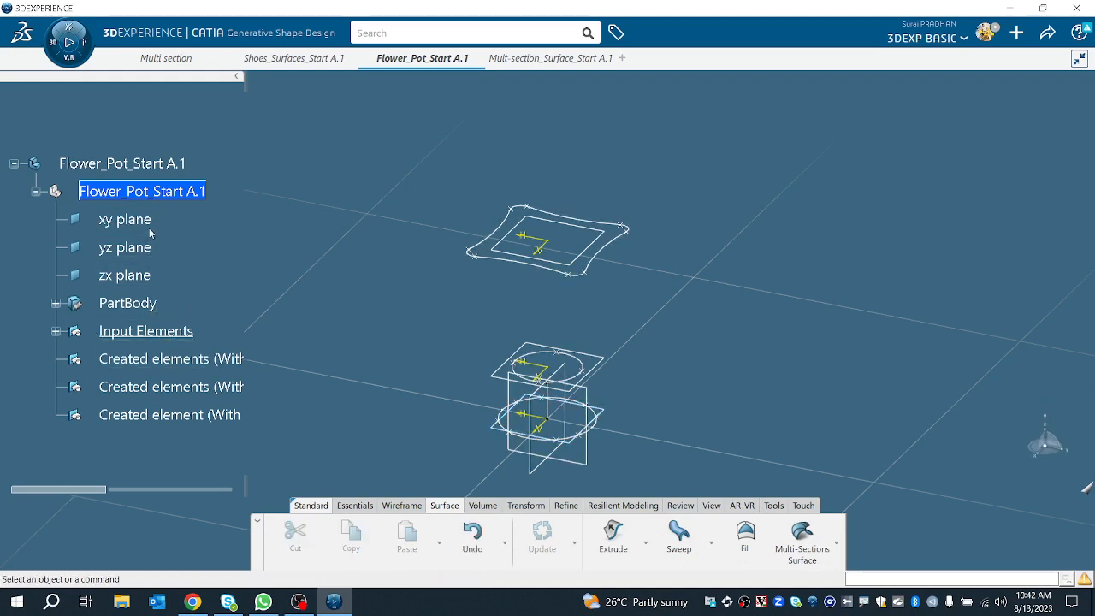
click(149, 226)
key(space)
click(151, 251)
key(space)
click(146, 278)
key(space)
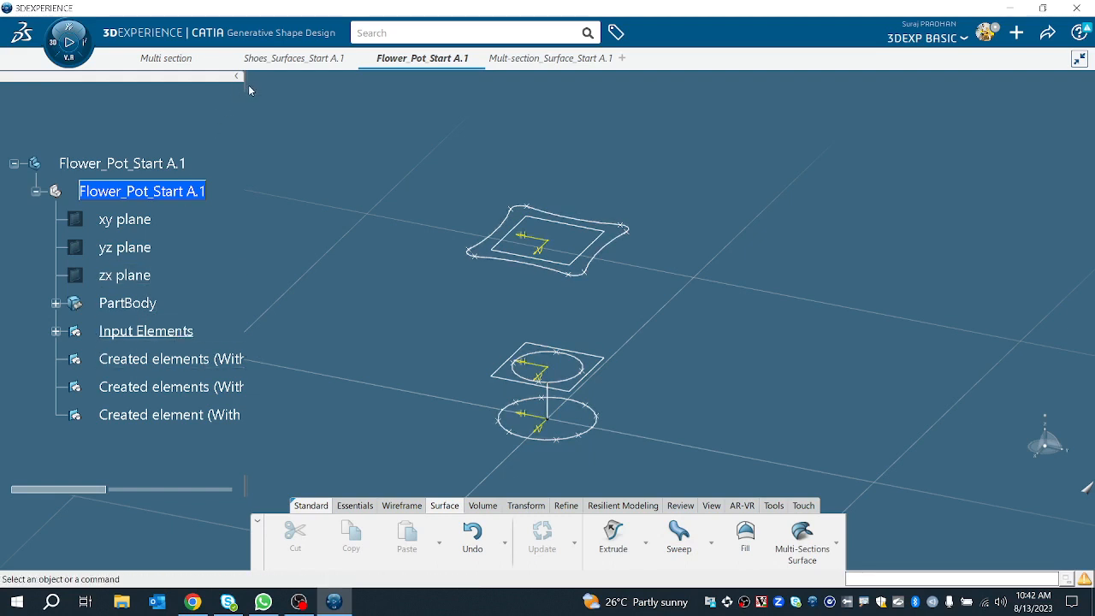
drag(246, 86, 316, 151)
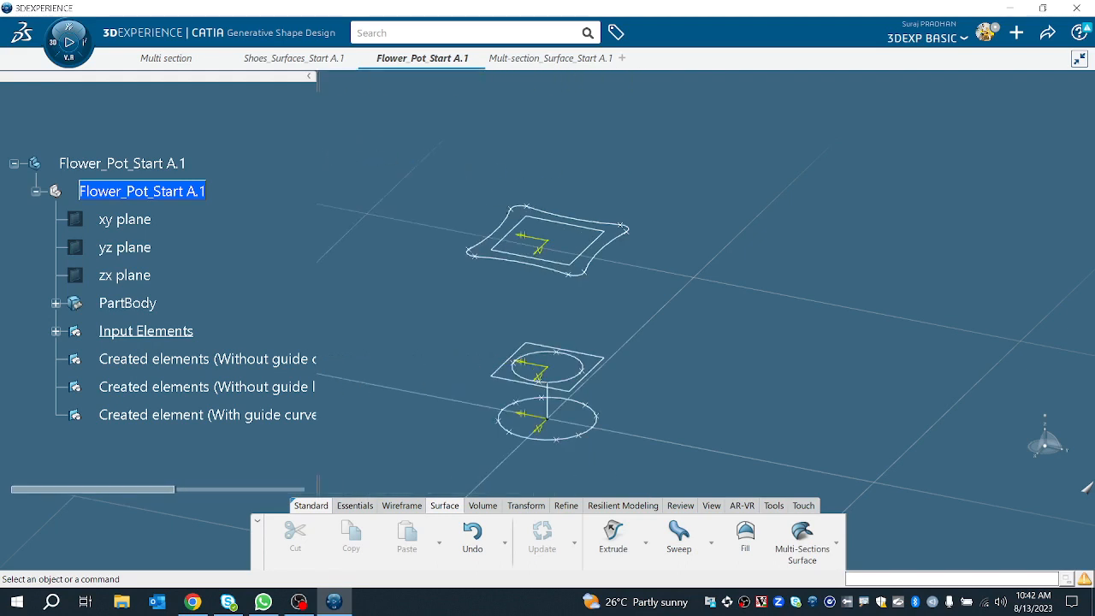
Step: Try a multi-sections surface through the three section sketches, then cancel it
click(800, 539)
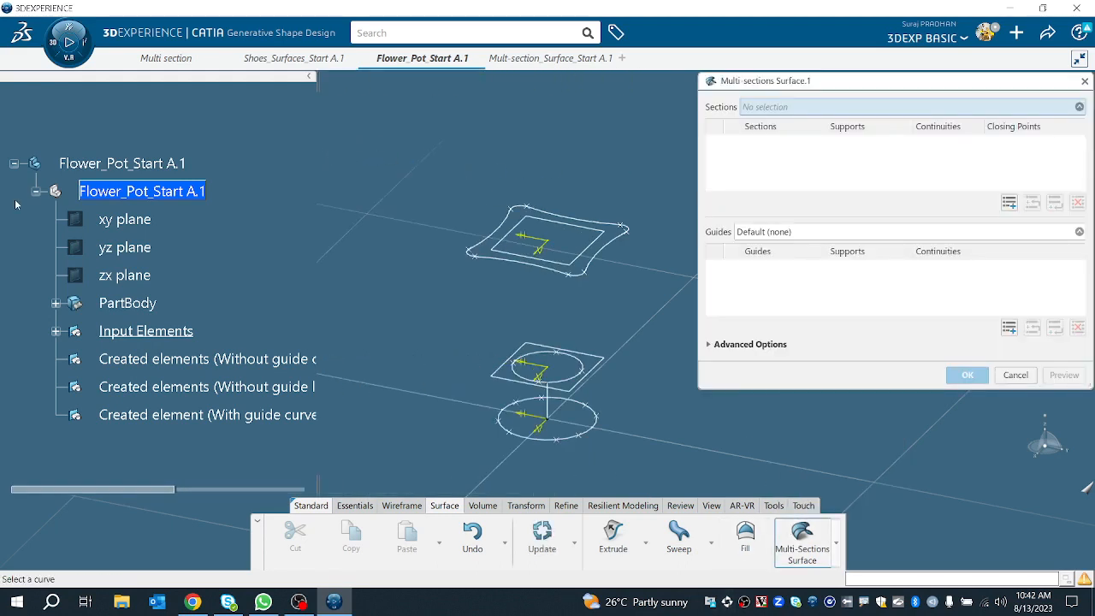
ctrl+scroll(154, 312, down, 4)
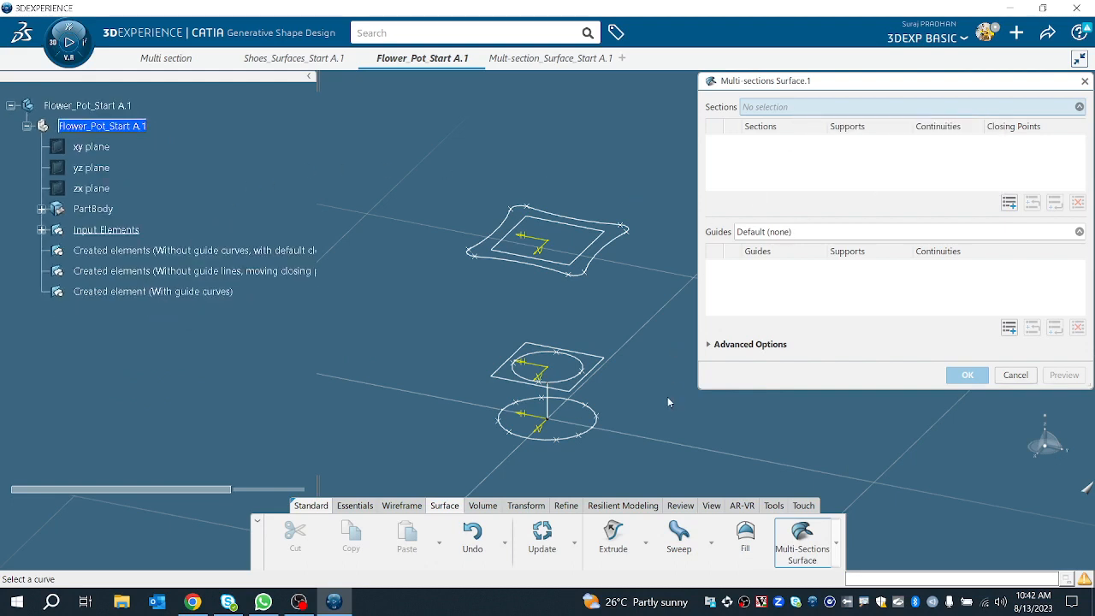
click(600, 432)
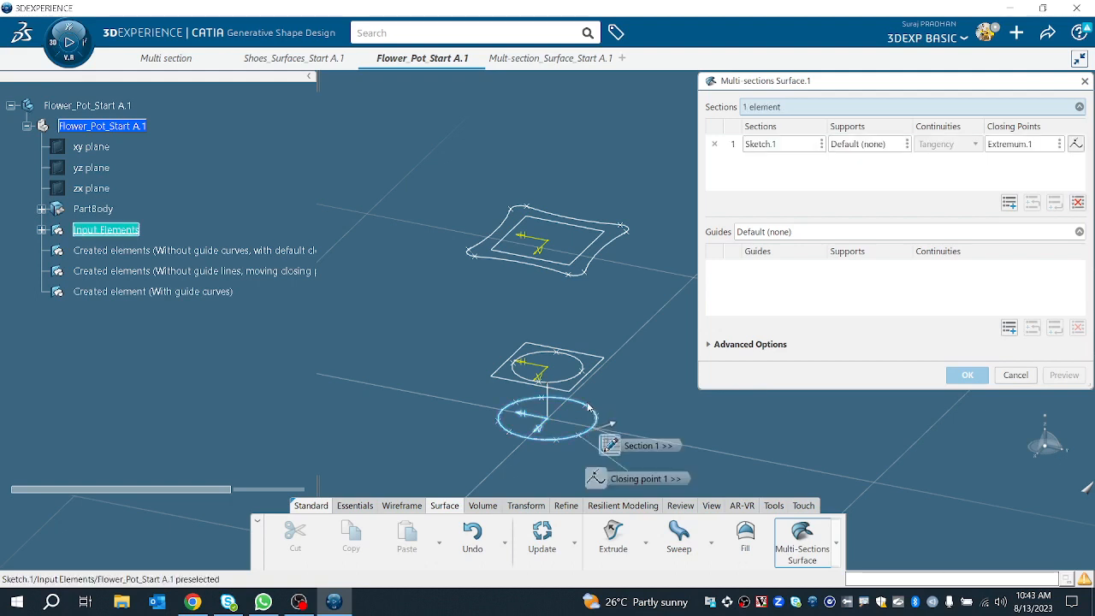
click(580, 374)
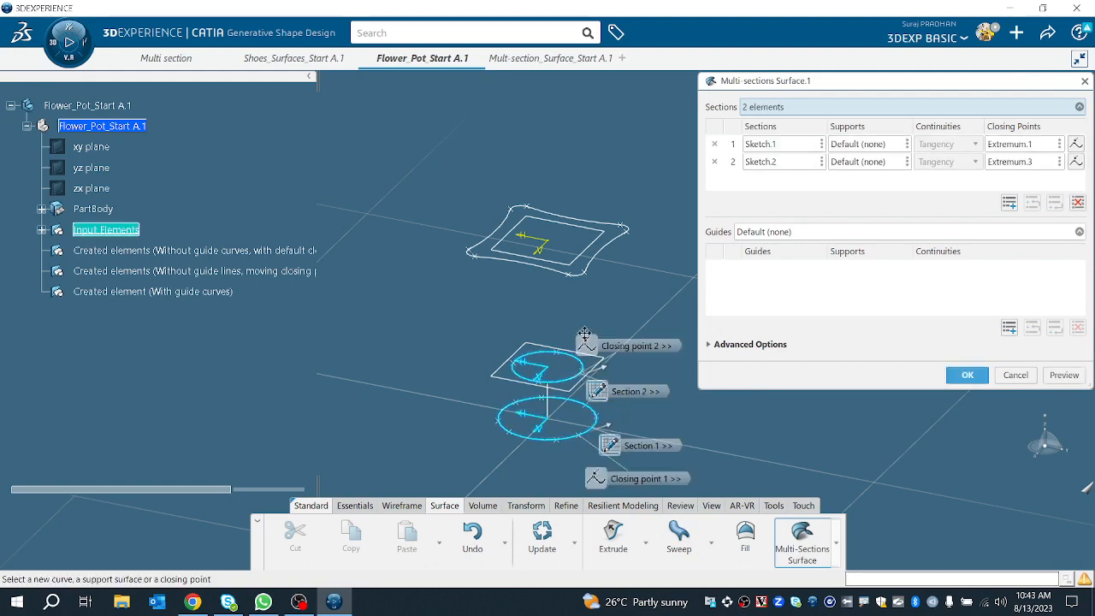
click(596, 267)
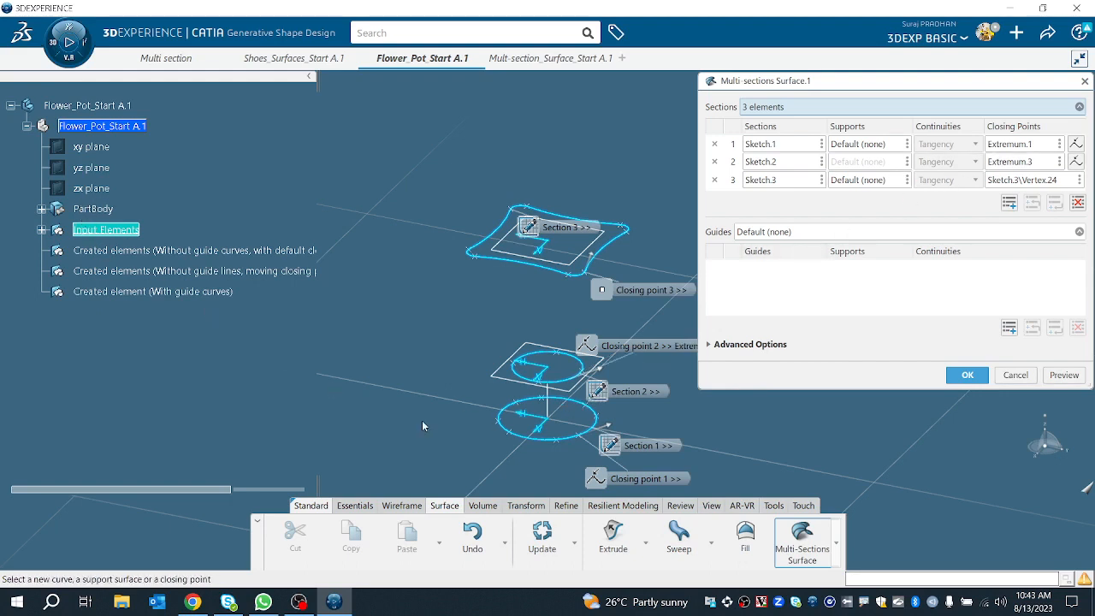
right_click(526, 387)
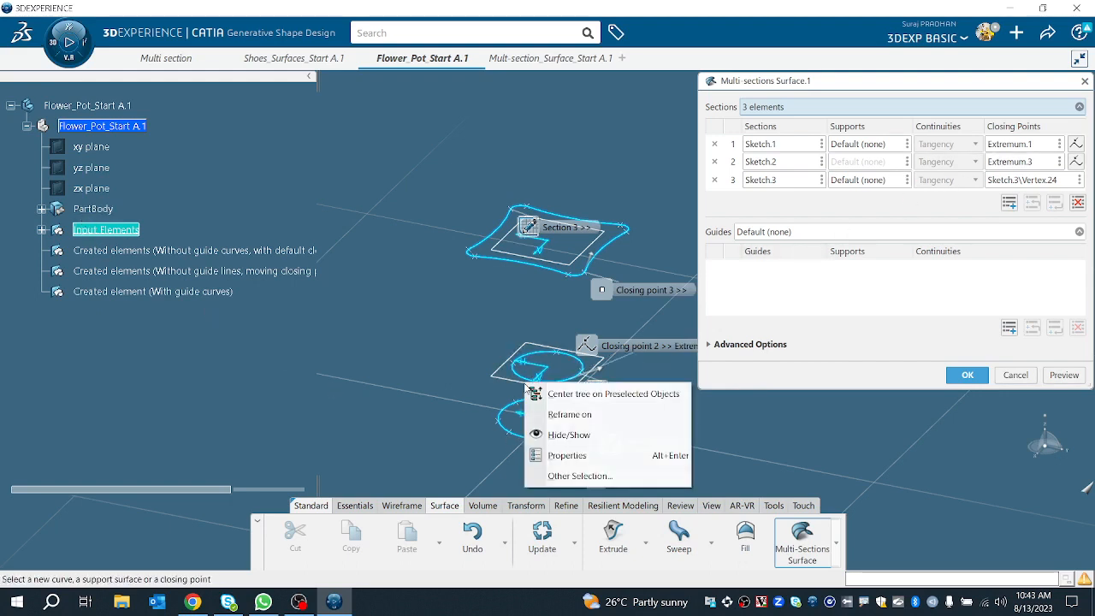
click(548, 434)
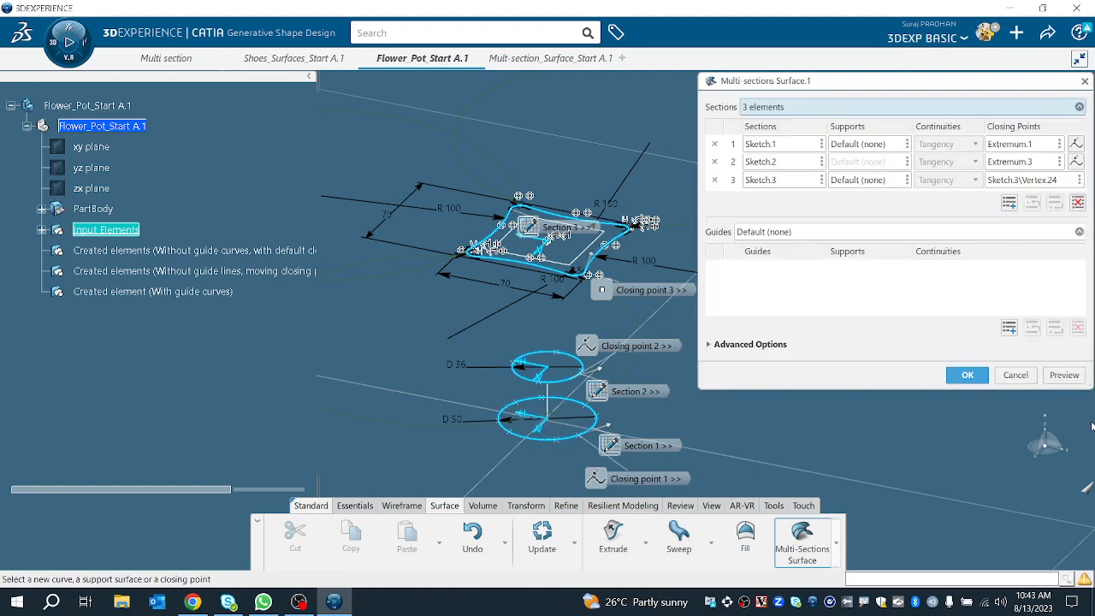
click(1016, 375)
middle_drag(736, 375, 764, 111)
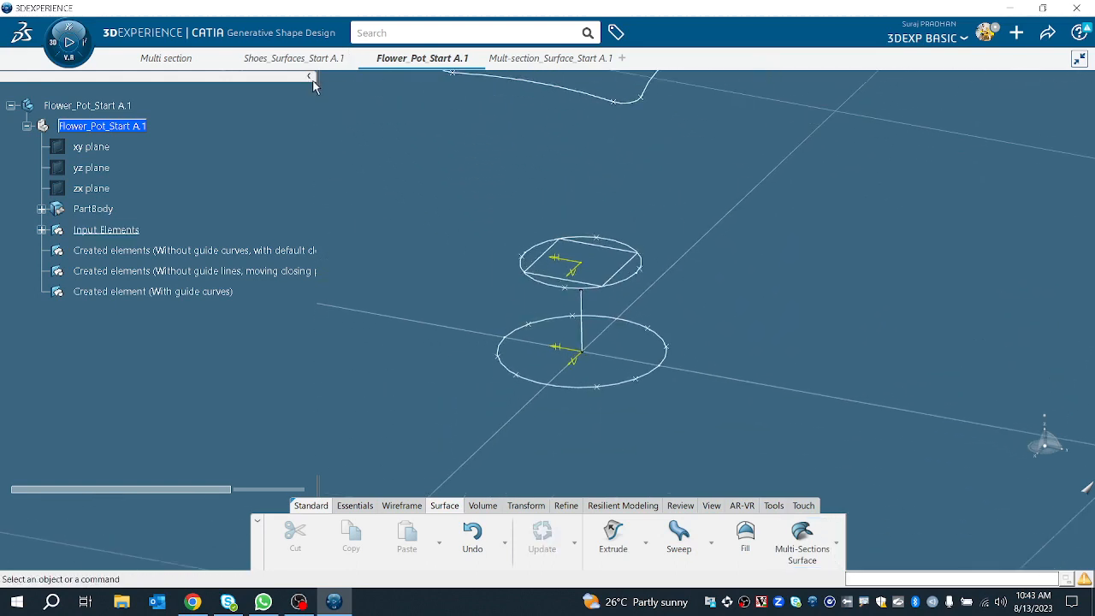
Step: Define the first Created elements geometric set as the work object
drag(317, 84, 154, 76)
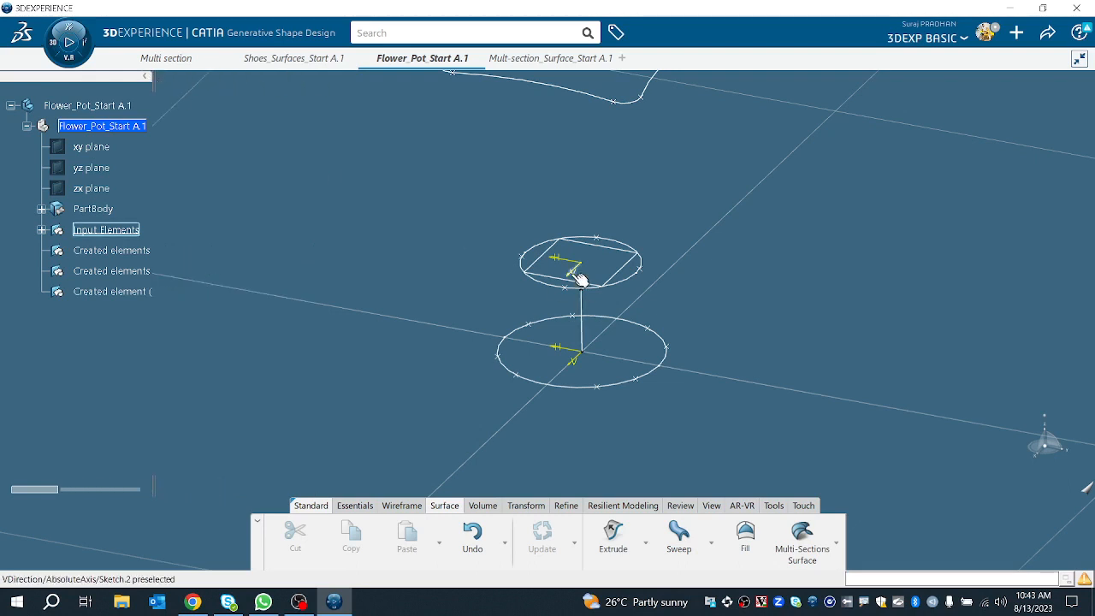
middle_drag(580, 274, 502, 334)
right_click(126, 257)
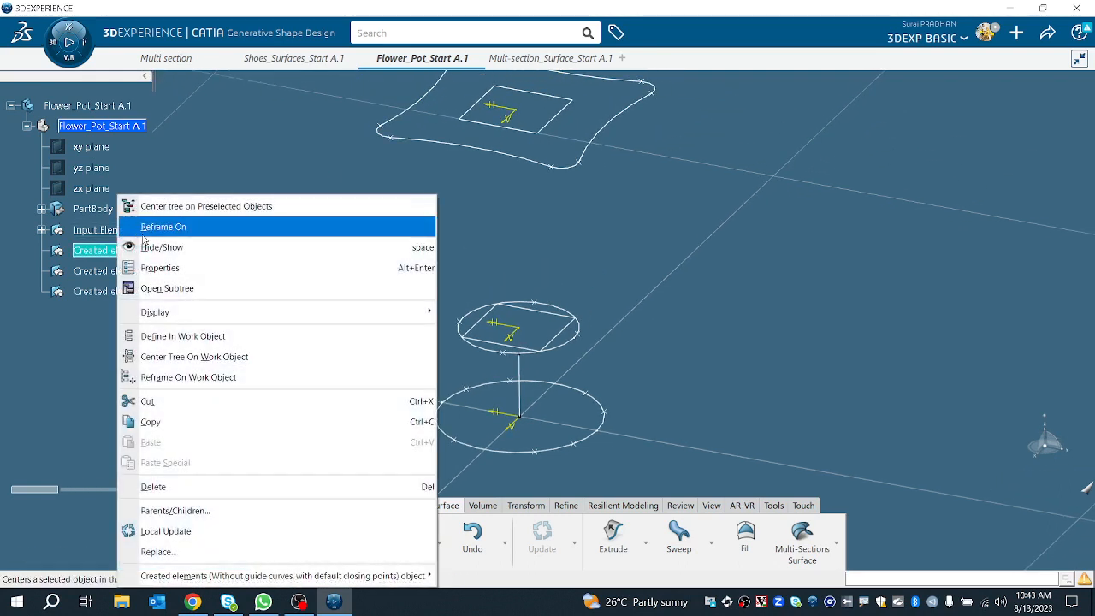
click(205, 334)
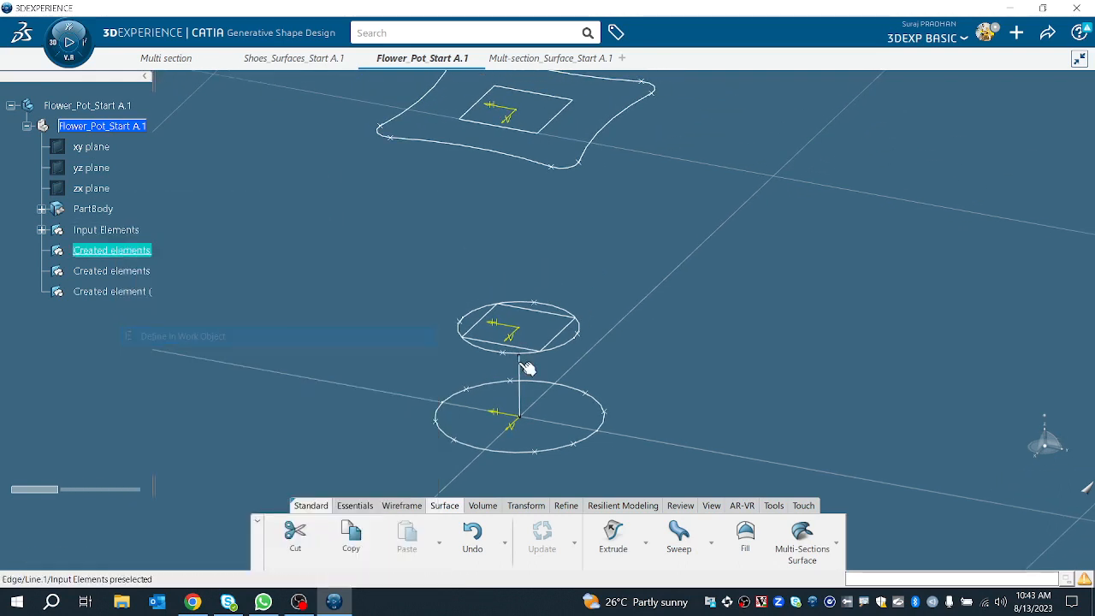
Step: Start a multi-sections surface and pick the bottom circle, middle circle and top profile as its three sections
click(802, 535)
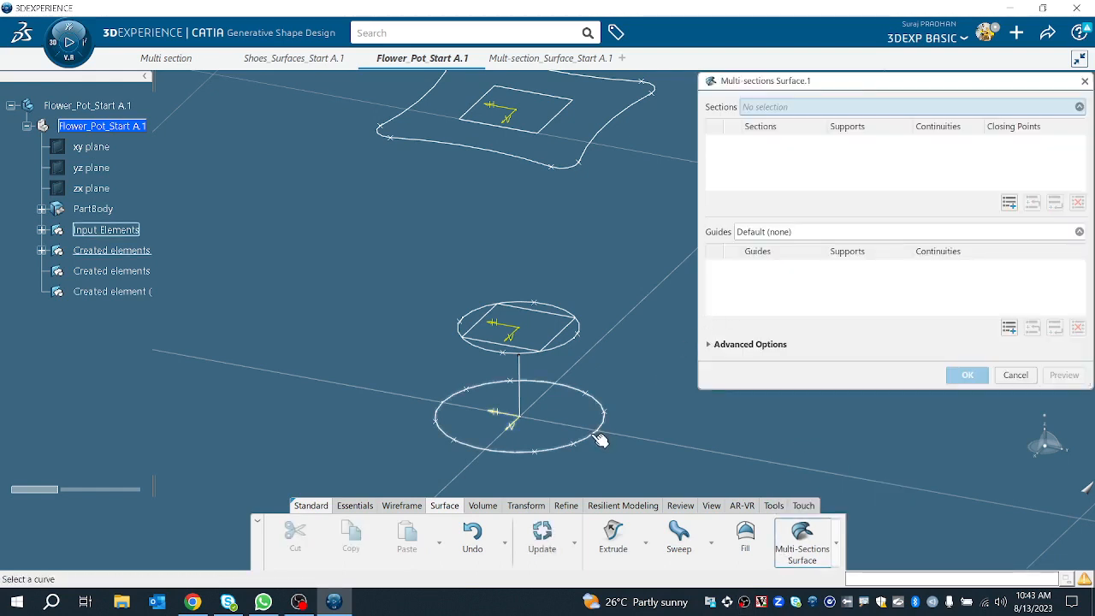
click(601, 436)
click(579, 339)
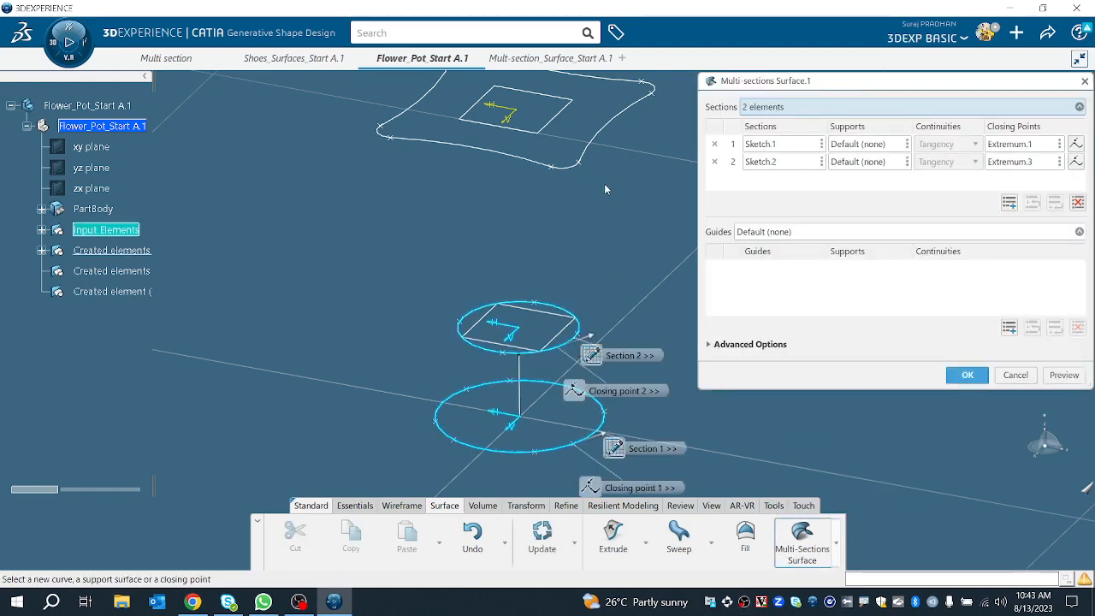
click(609, 135)
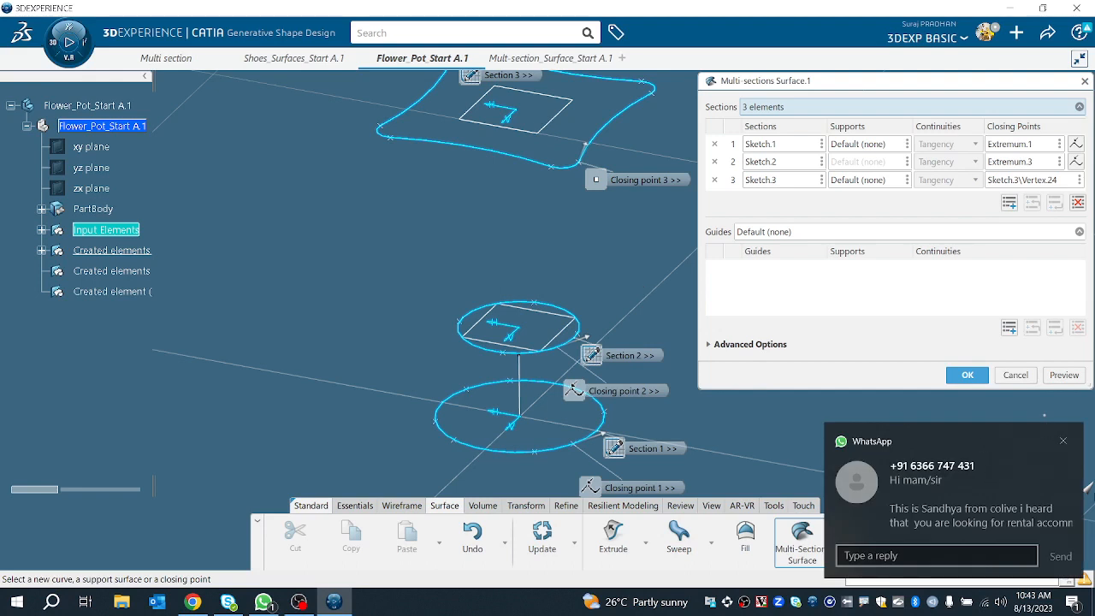
click(1062, 440)
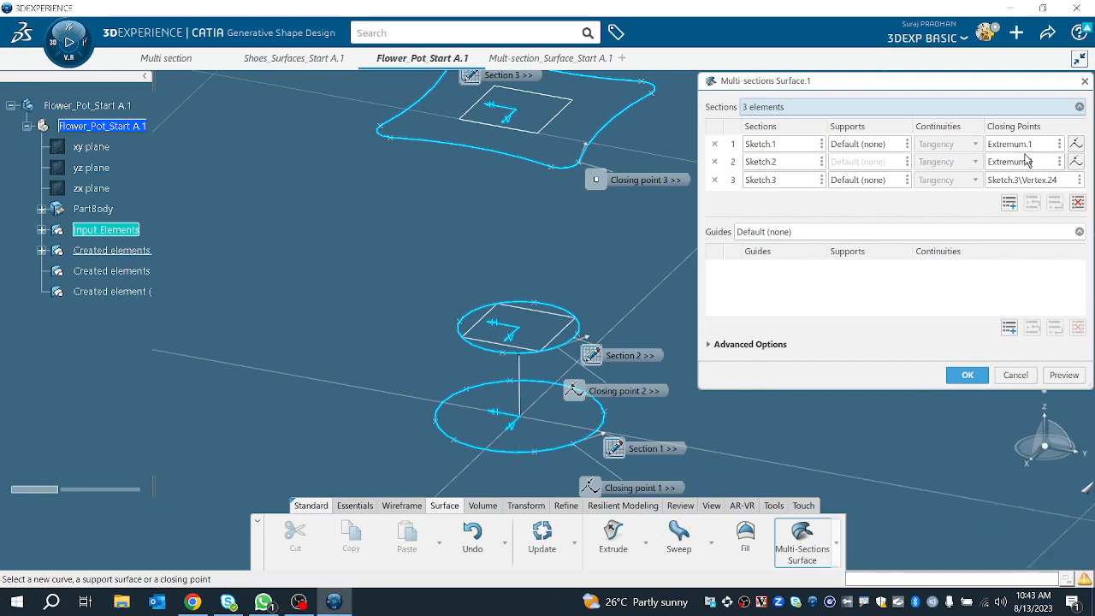
Step: Preview the multi-sections surface and inspect the sections' closing points and arrows from several angles
mouse_move(550, 410)
middle_down()
mouse_move(513, 462)
mouse_move(482, 396)
middle_up()
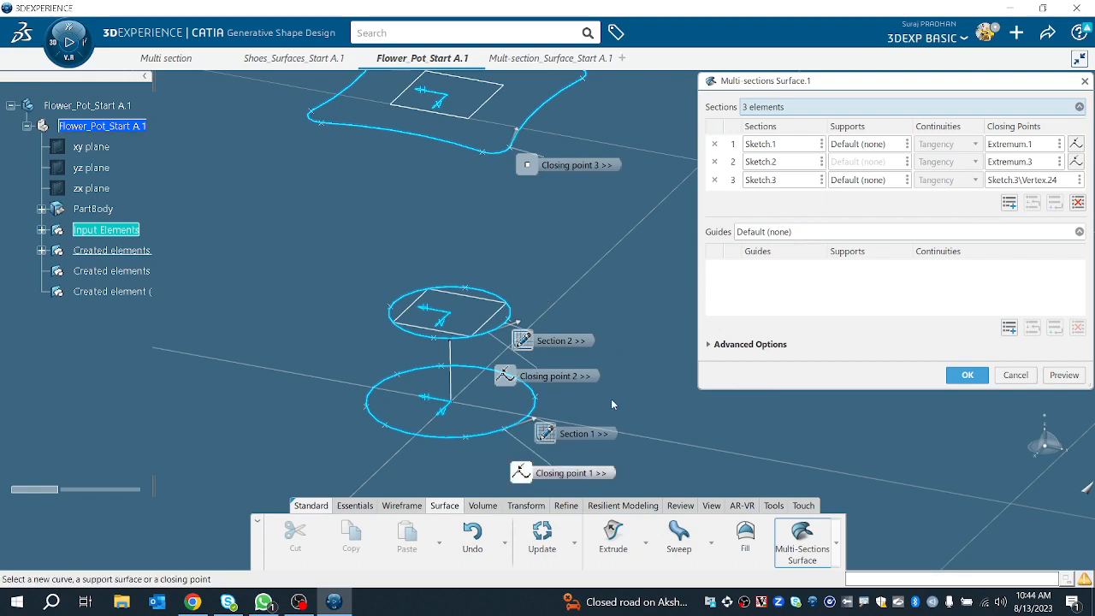
middle_drag(504, 434, 534, 338)
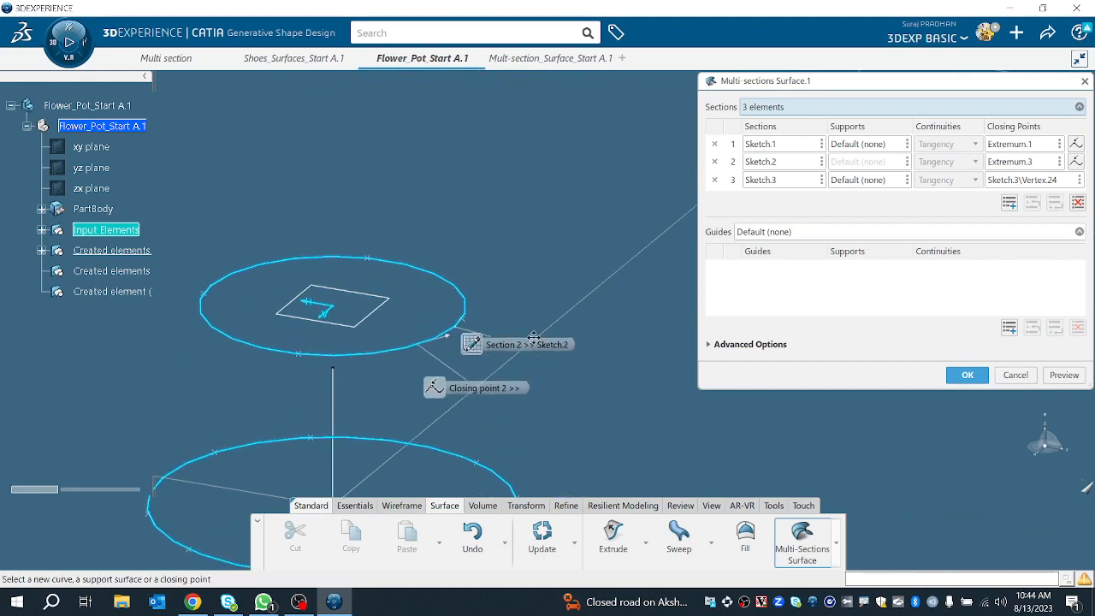
middle_drag(463, 284, 455, 330)
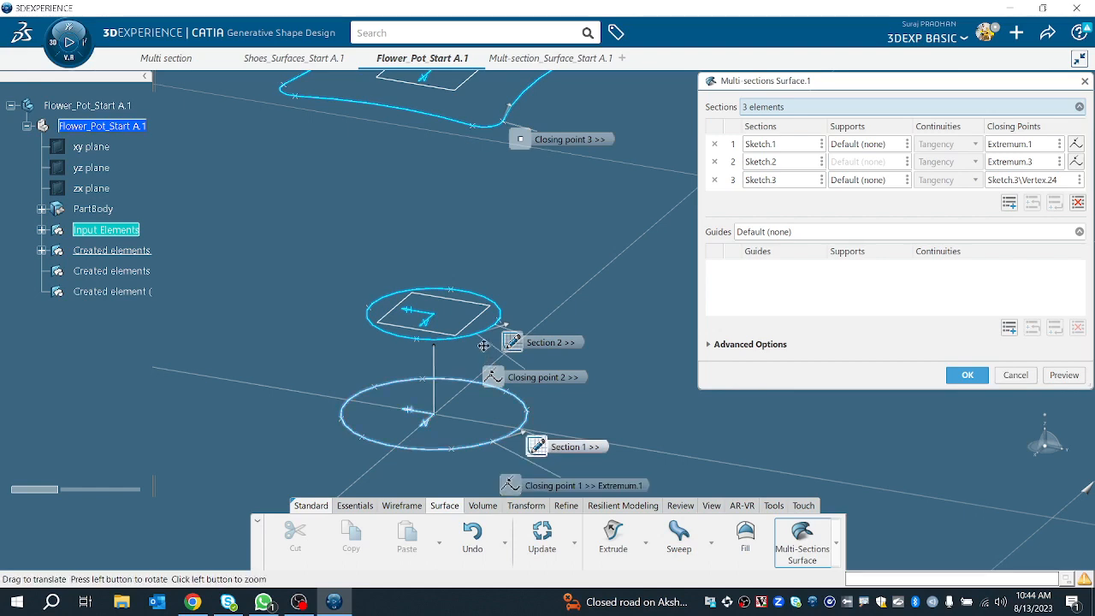
middle_drag(484, 346, 488, 171)
middle_drag(435, 261, 727, 185)
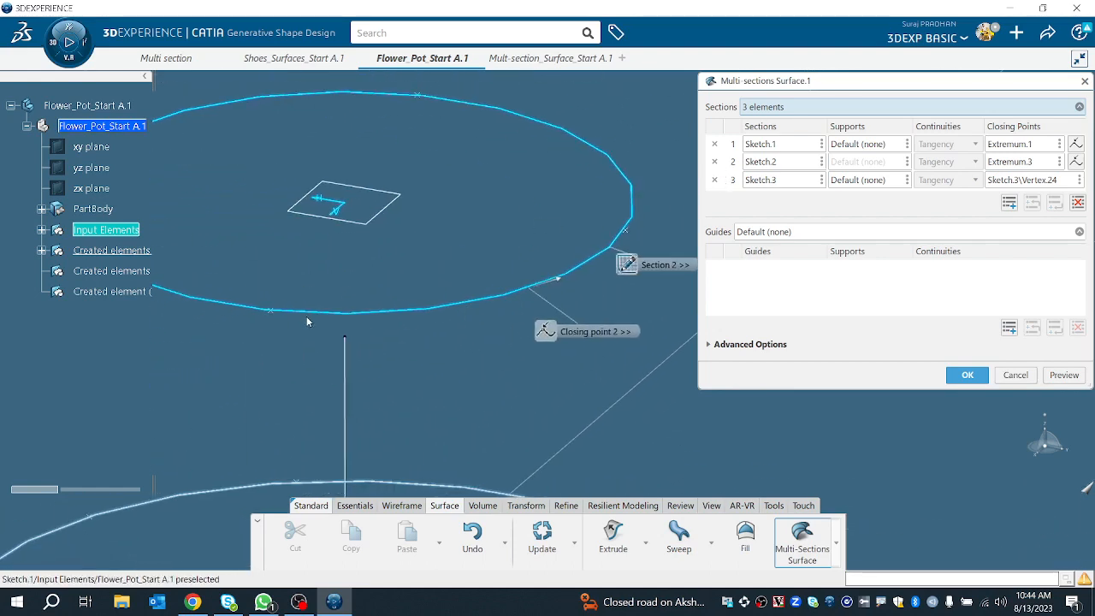
middle_drag(308, 321, 325, 407)
middle_drag(510, 336, 441, 520)
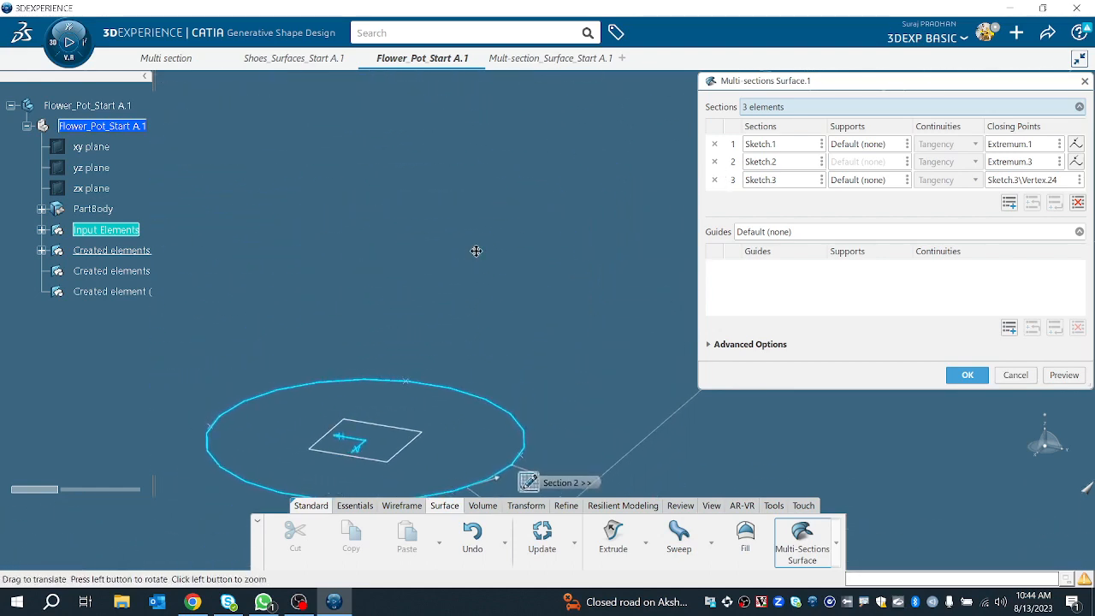
middle_drag(476, 252, 431, 376)
click(1077, 374)
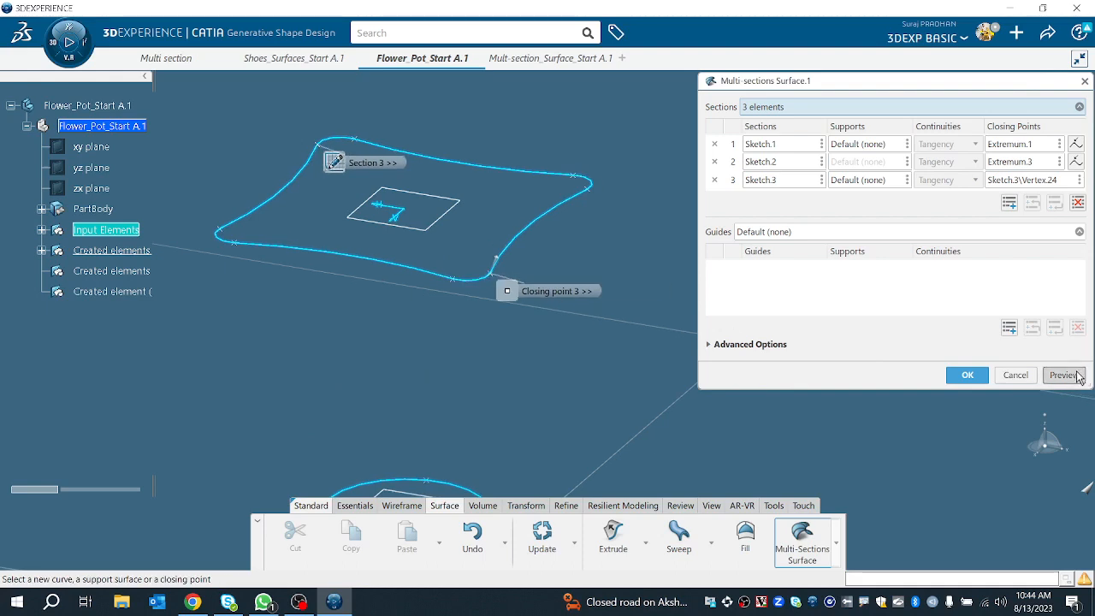
middle_drag(750, 335, 603, 416)
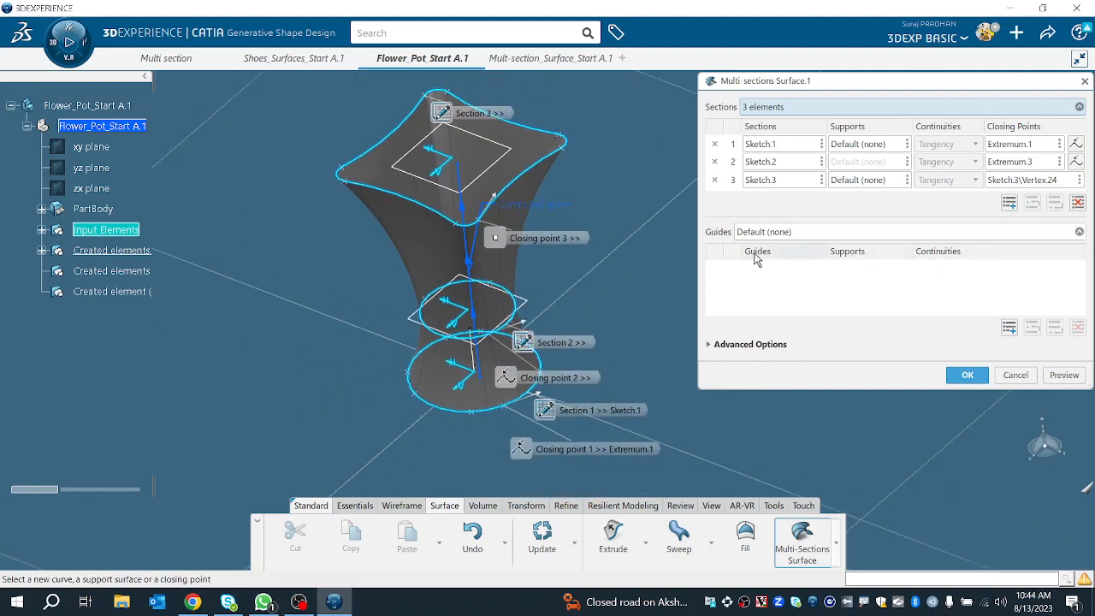
Step: Clear the third section's closing point and pick a new closing point on the top profile's front corner
click(744, 342)
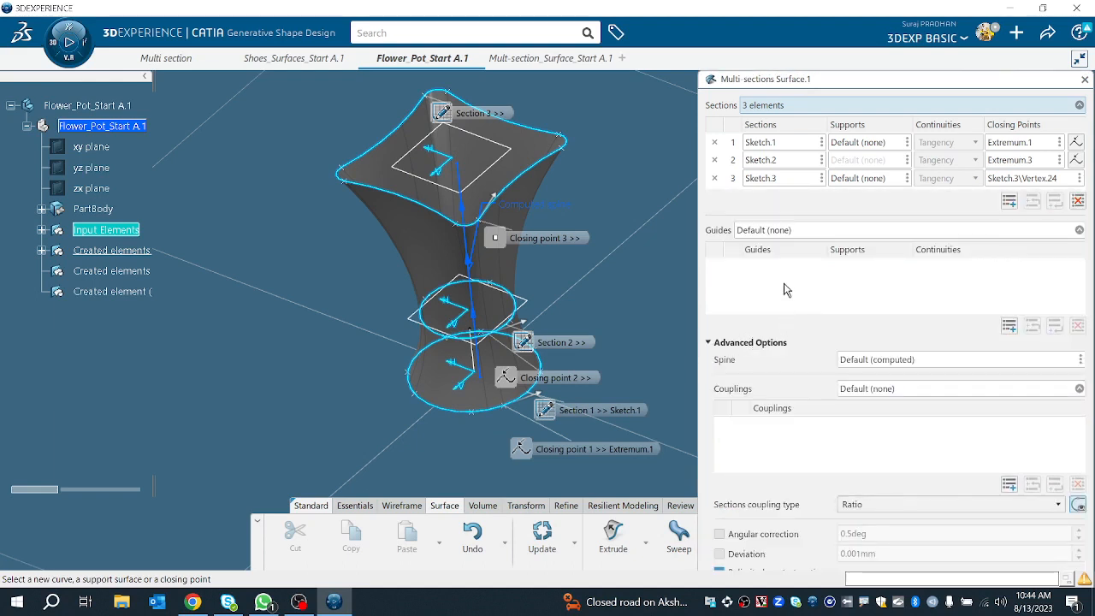
right_click(1035, 181)
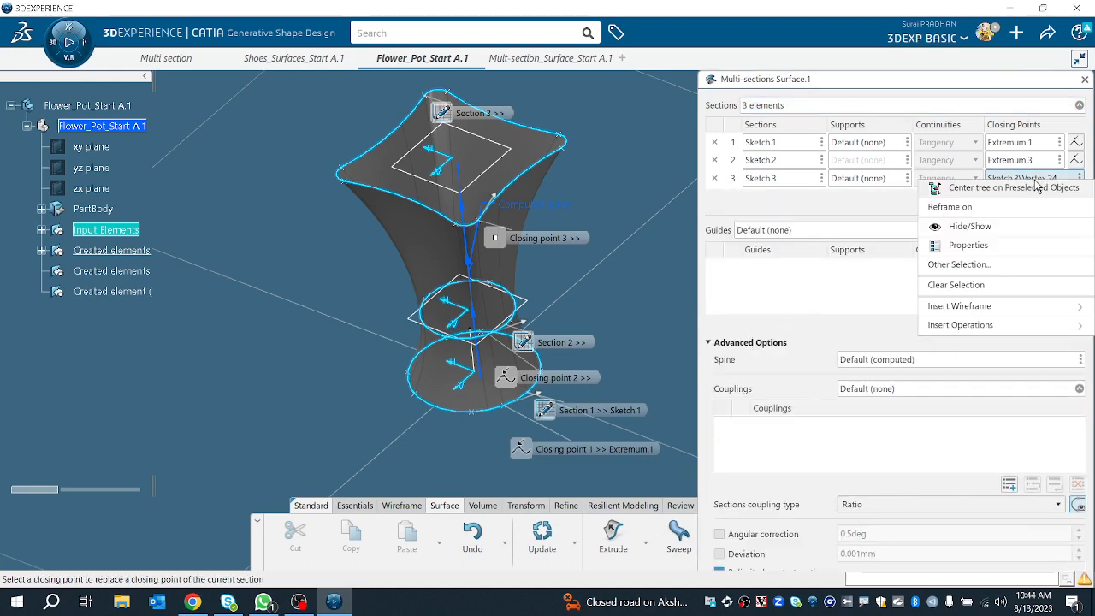
click(956, 285)
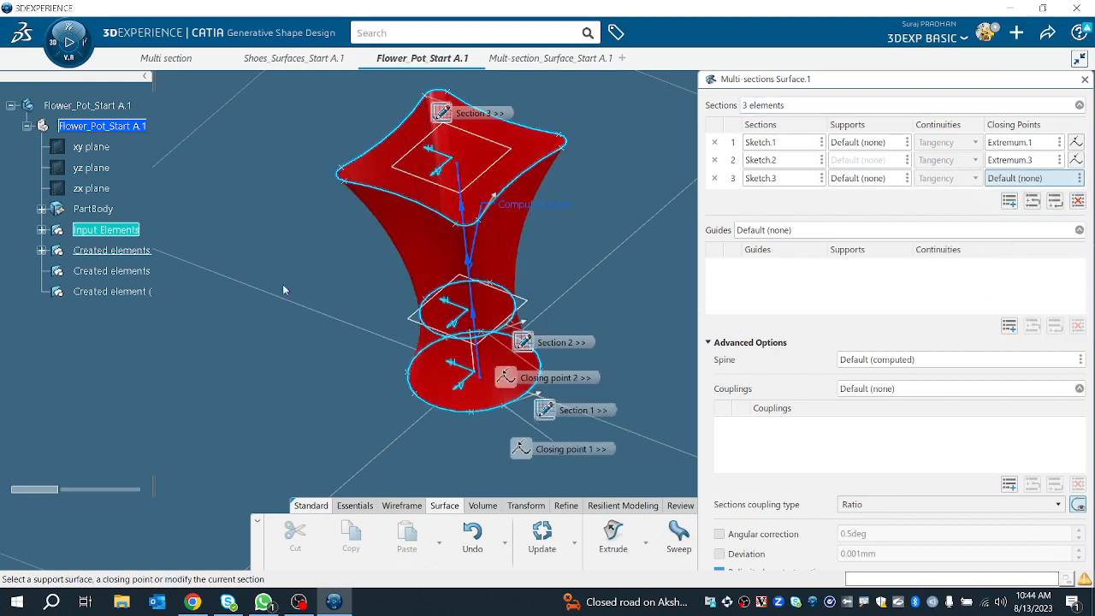
click(465, 228)
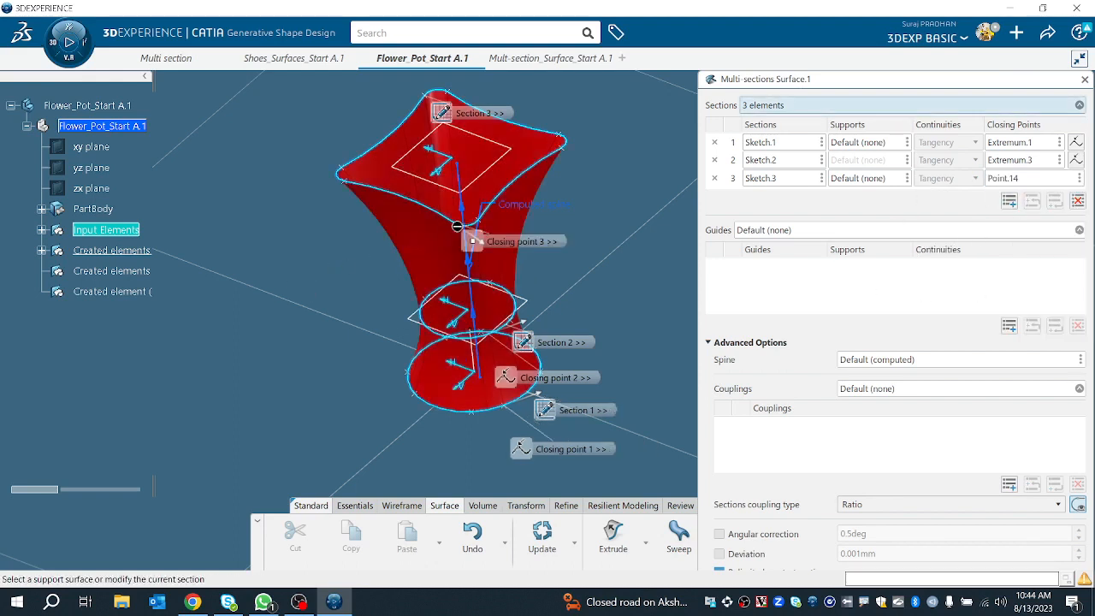
scroll(460, 269, up, 3)
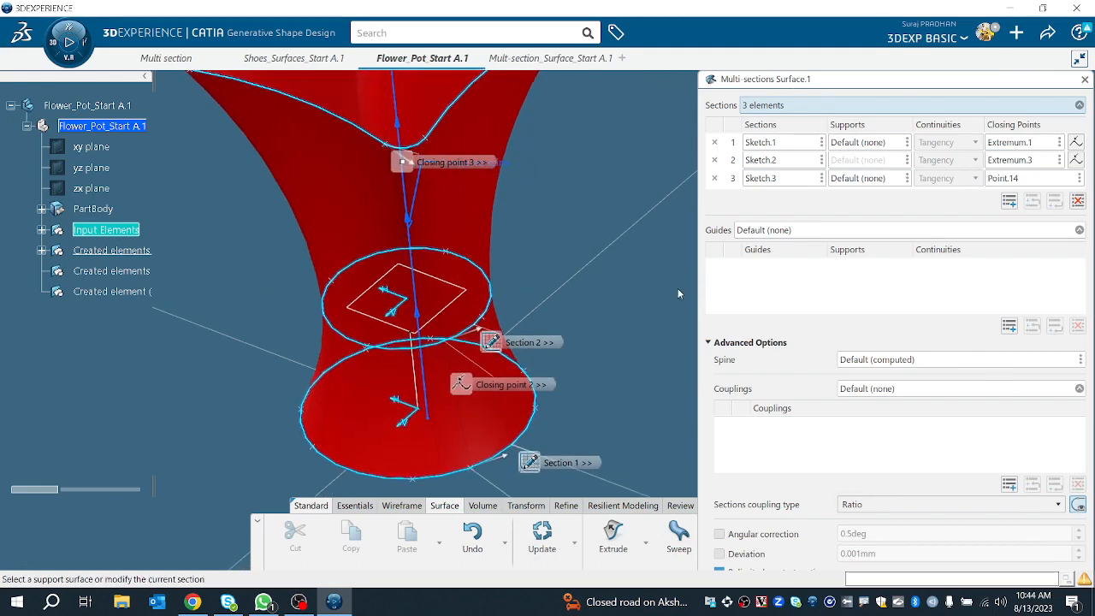
click(710, 343)
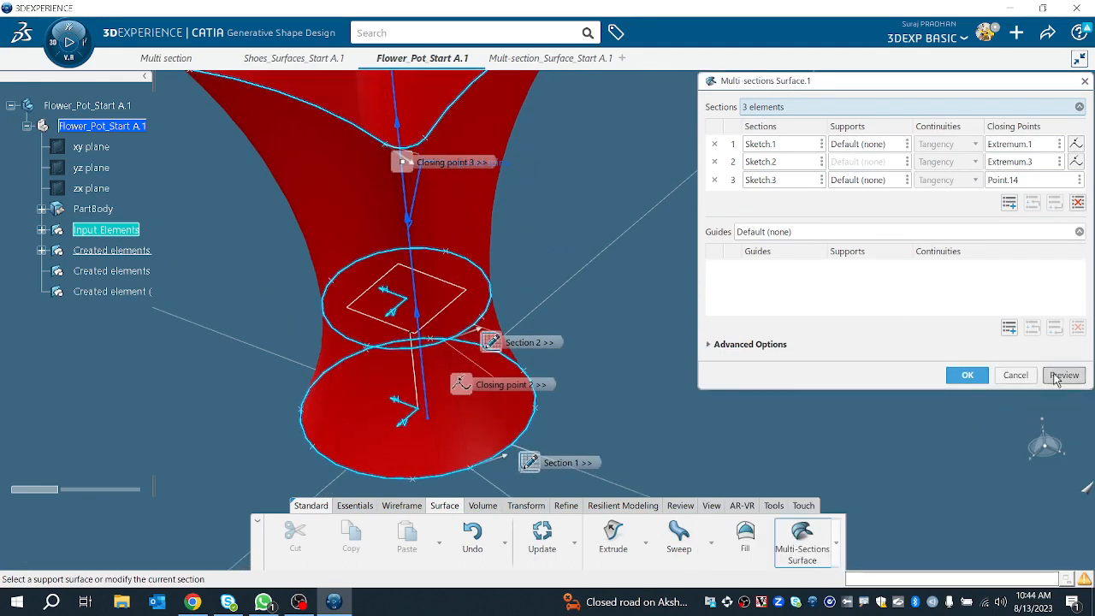
Step: Preview the surface and pick the top profile's front corner again as the third section's closing point, previewing from another angle
click(1064, 375)
middle_drag(489, 337, 397, 314)
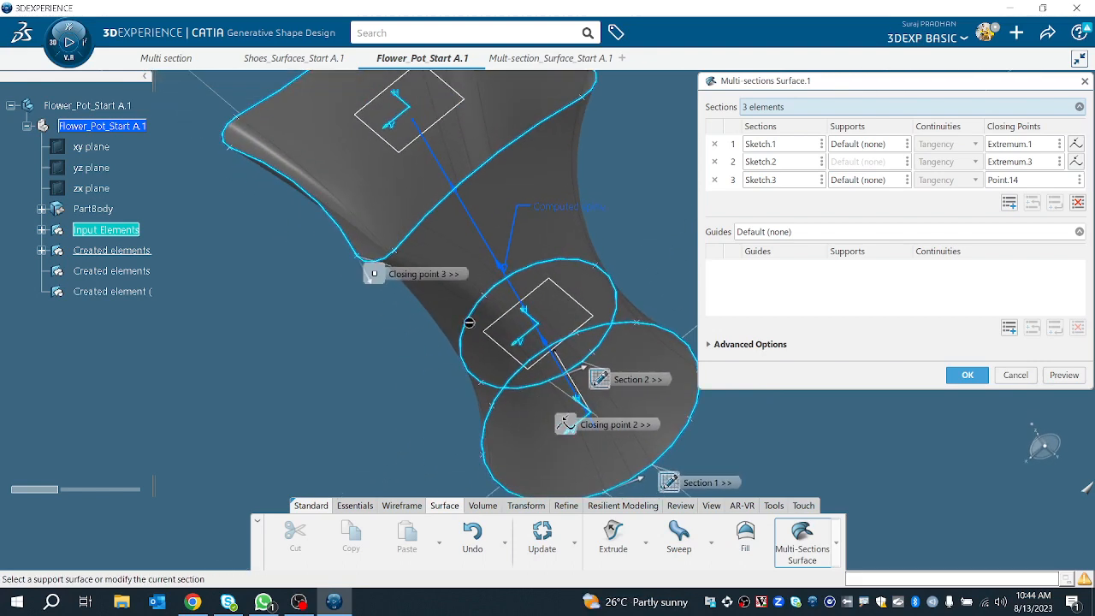
right_click(1000, 181)
click(1000, 185)
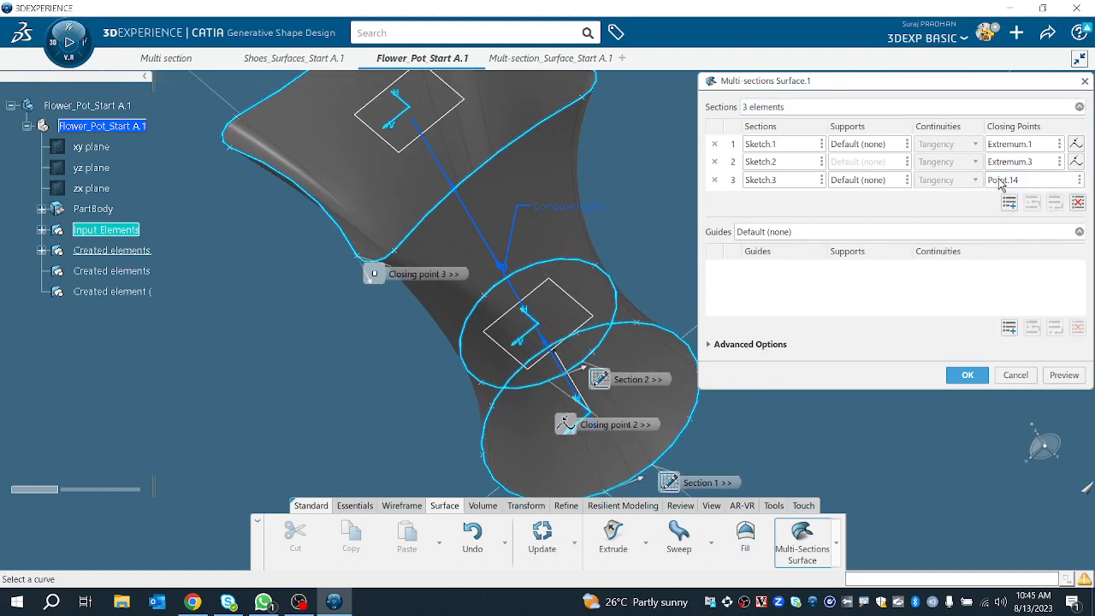
click(1010, 178)
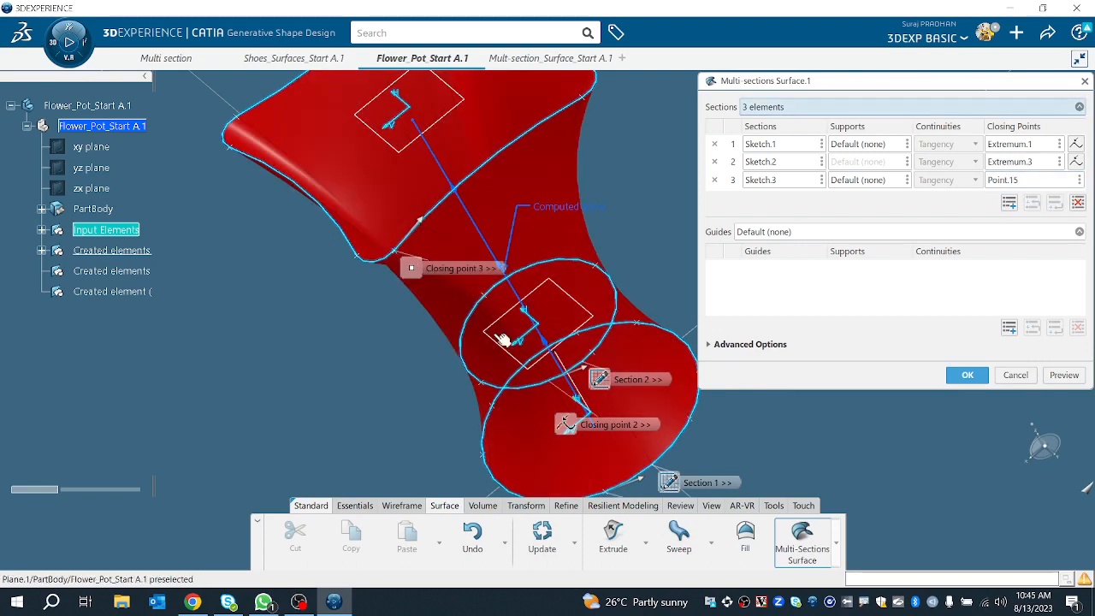
click(1061, 377)
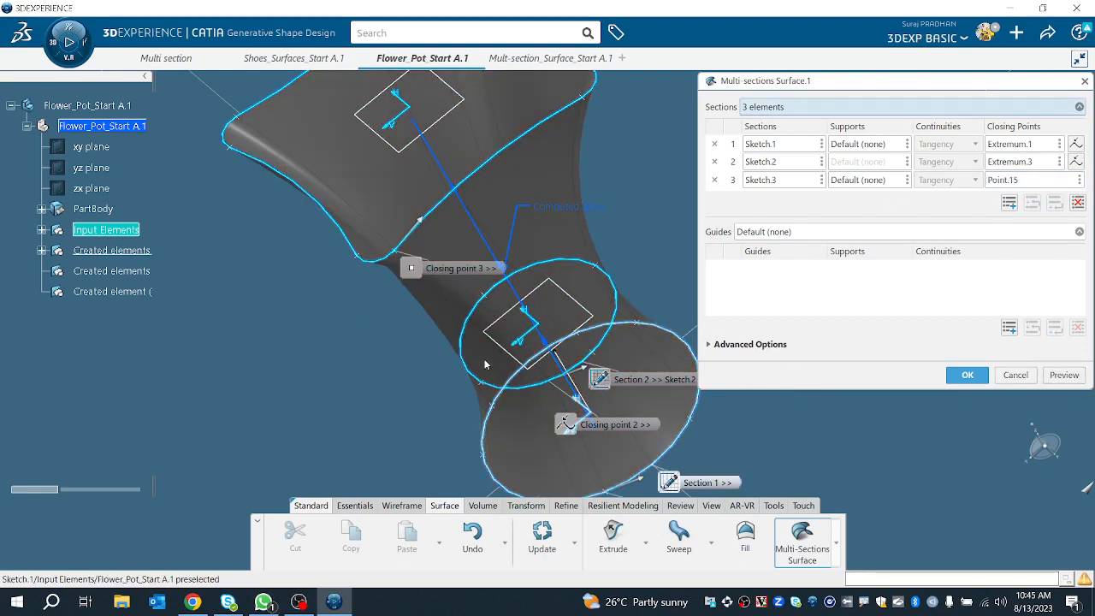
middle_drag(487, 364, 501, 312)
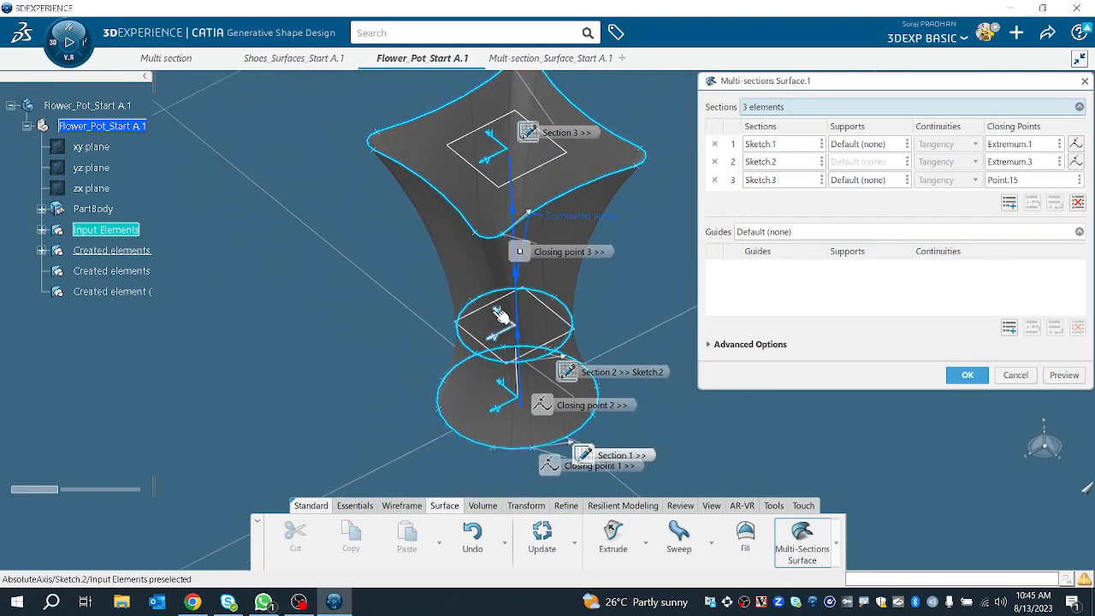
Step: Try the top profile's right corner as the third section's closing point and preview the surface
click(1041, 182)
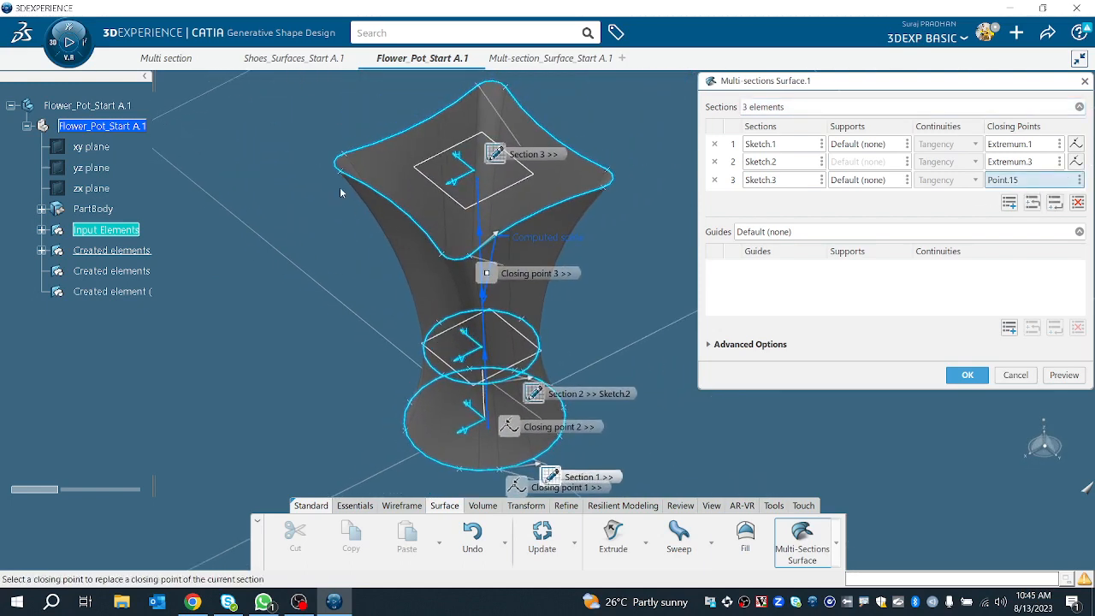
click(609, 188)
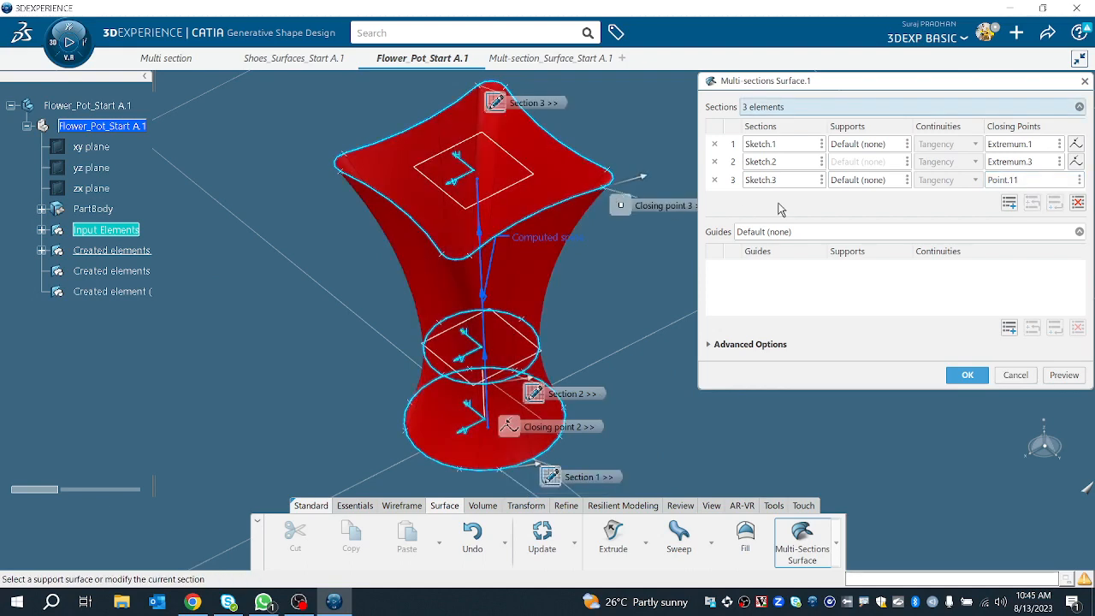
click(1064, 375)
middle_drag(577, 336, 453, 273)
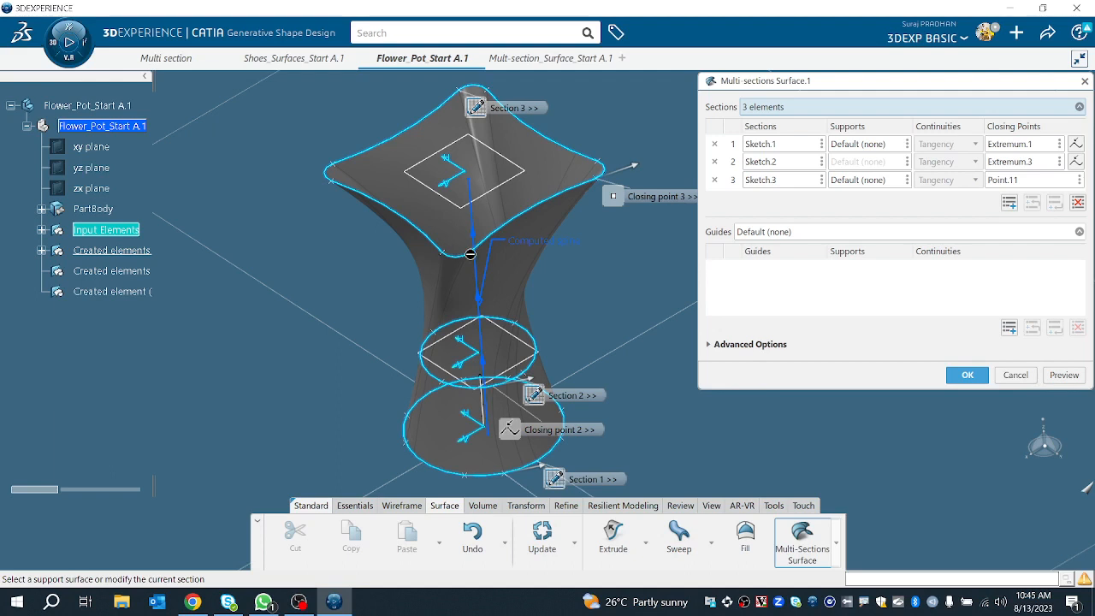
Step: Set the third section's closing point back to the top profile's front corner and preview the surface
click(992, 182)
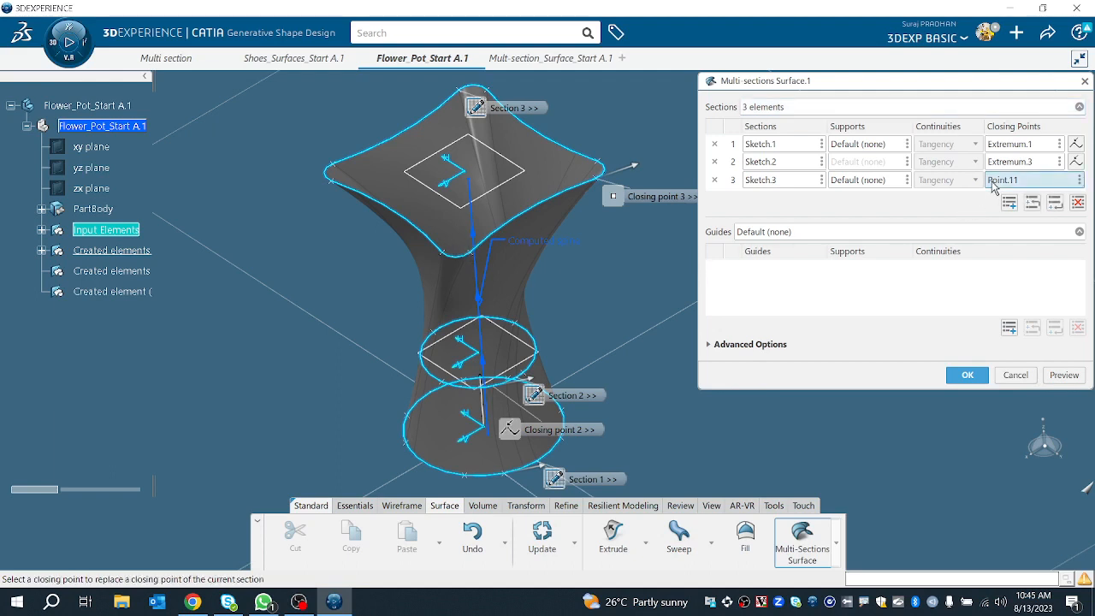
click(466, 253)
click(1063, 375)
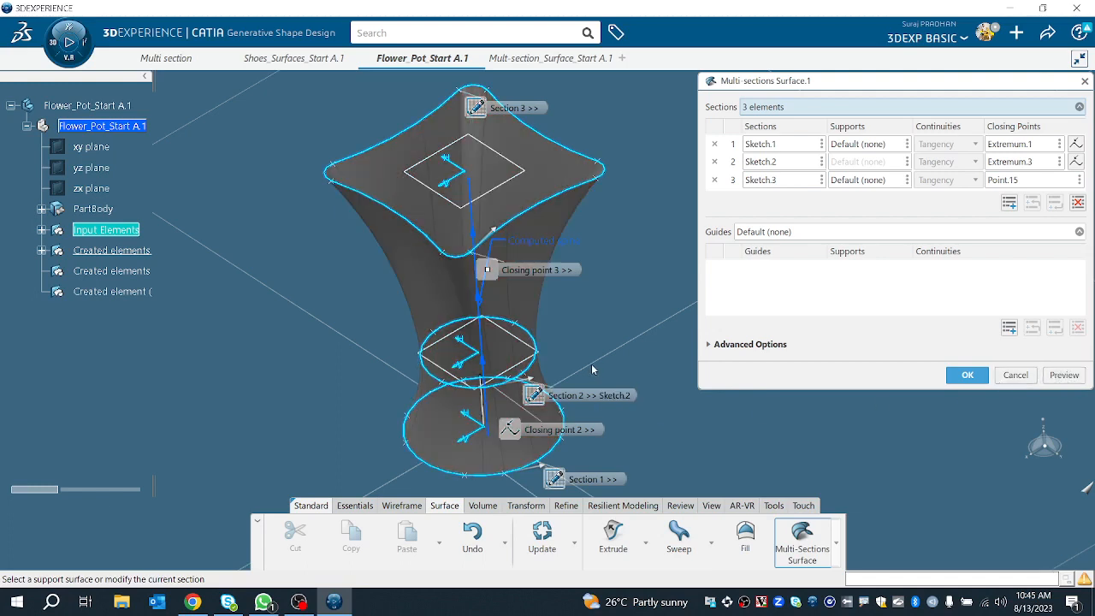
middle_drag(593, 369, 567, 348)
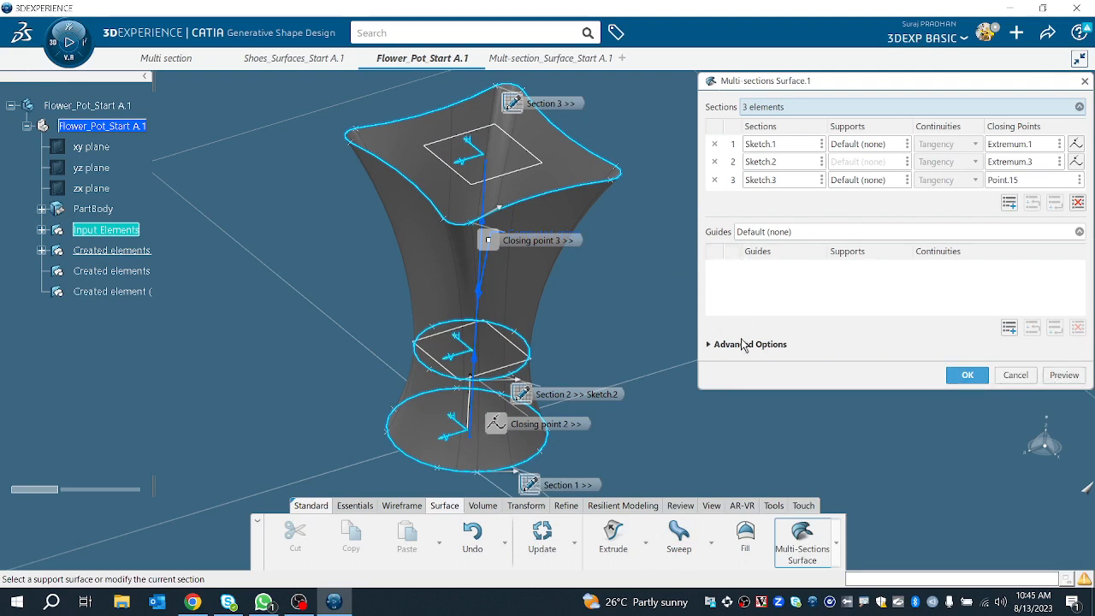
Step: Try to use the vertical line as the spine in the advanced options, preview and confirm the surface
click(809, 235)
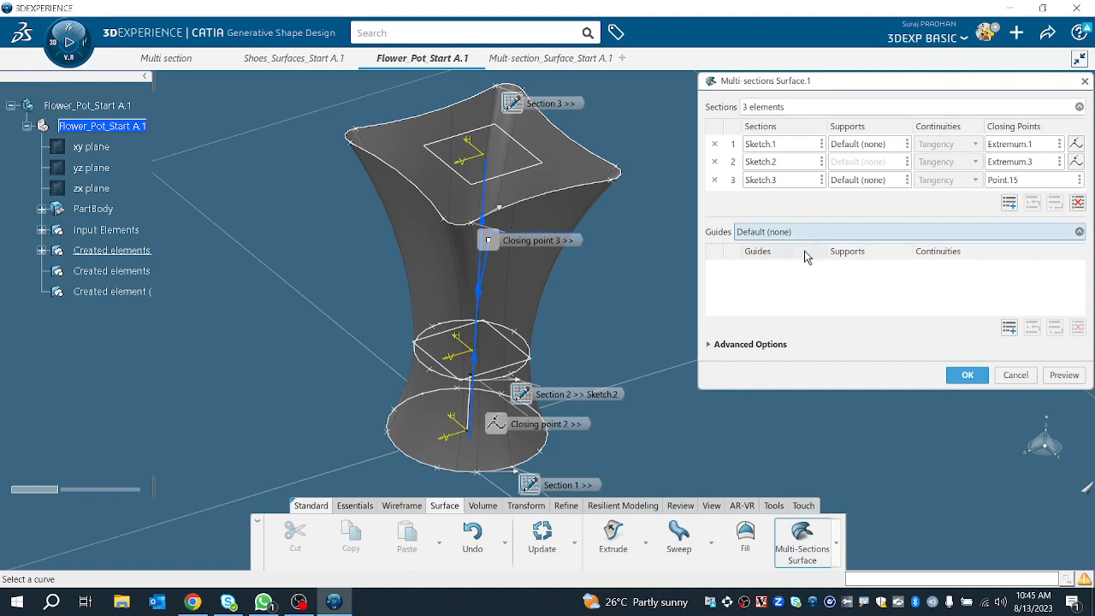
click(762, 345)
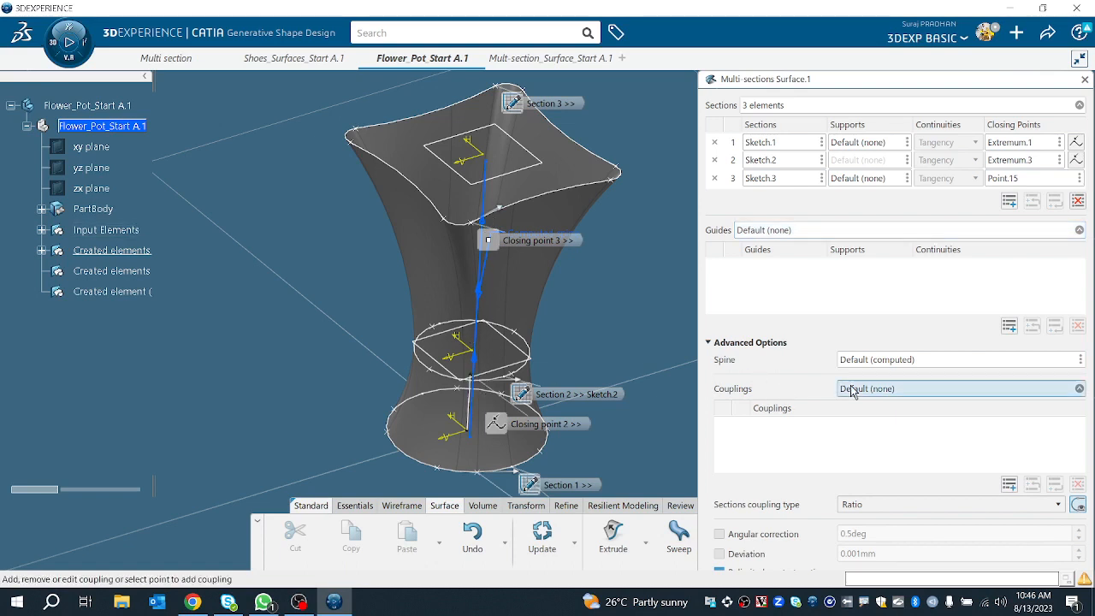
click(470, 402)
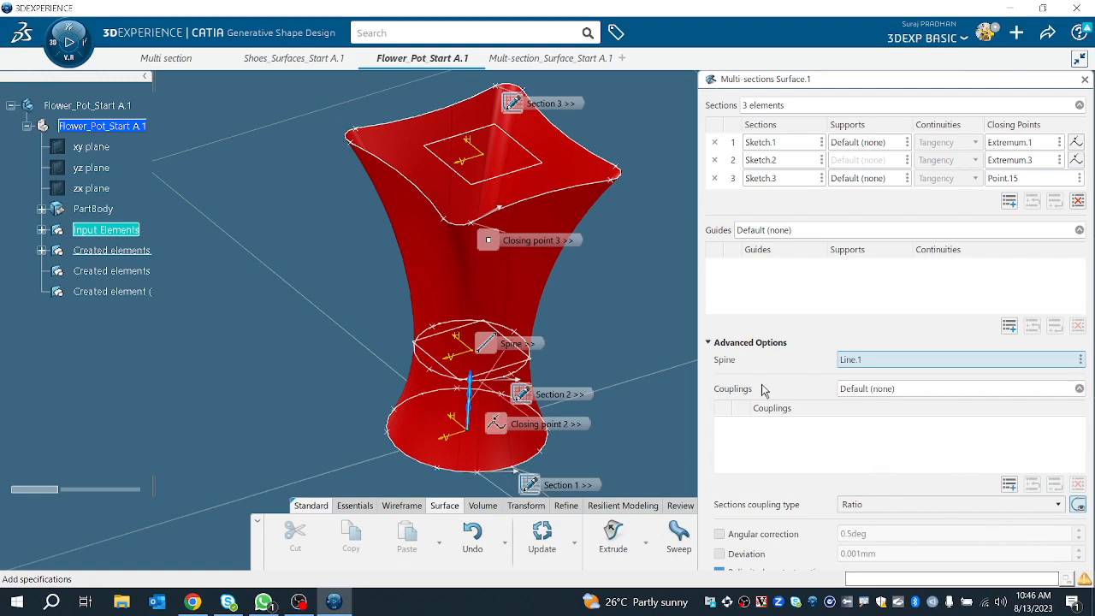
click(750, 344)
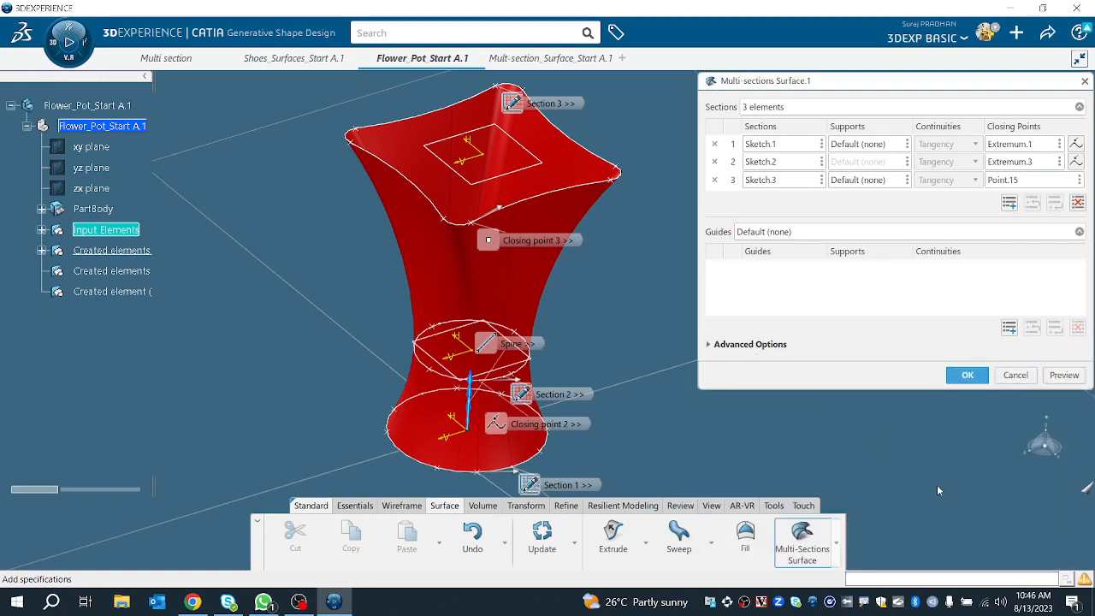
click(1066, 376)
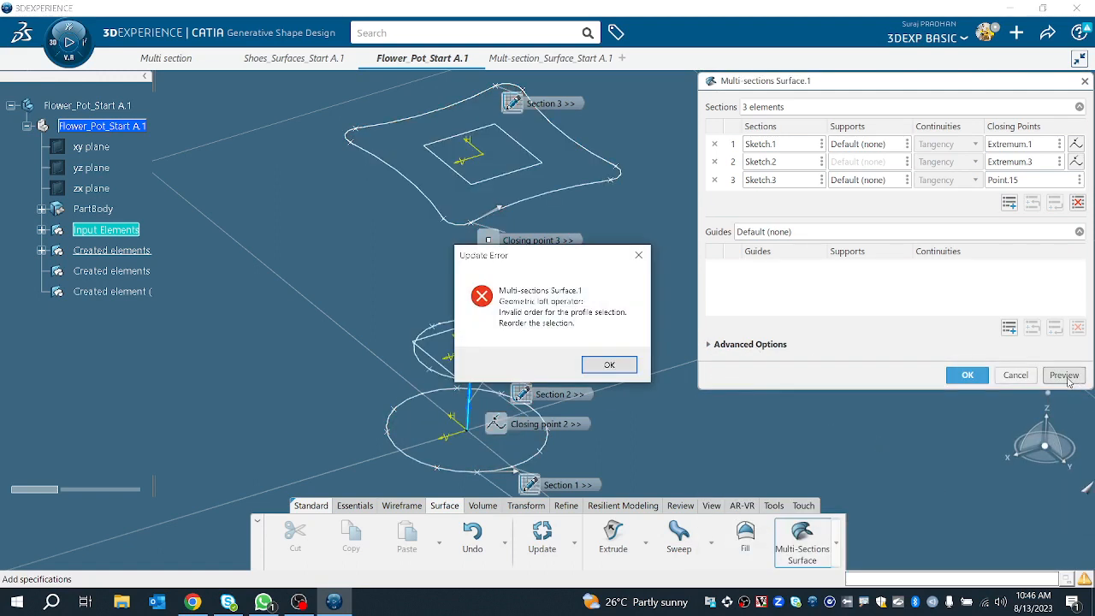
click(609, 365)
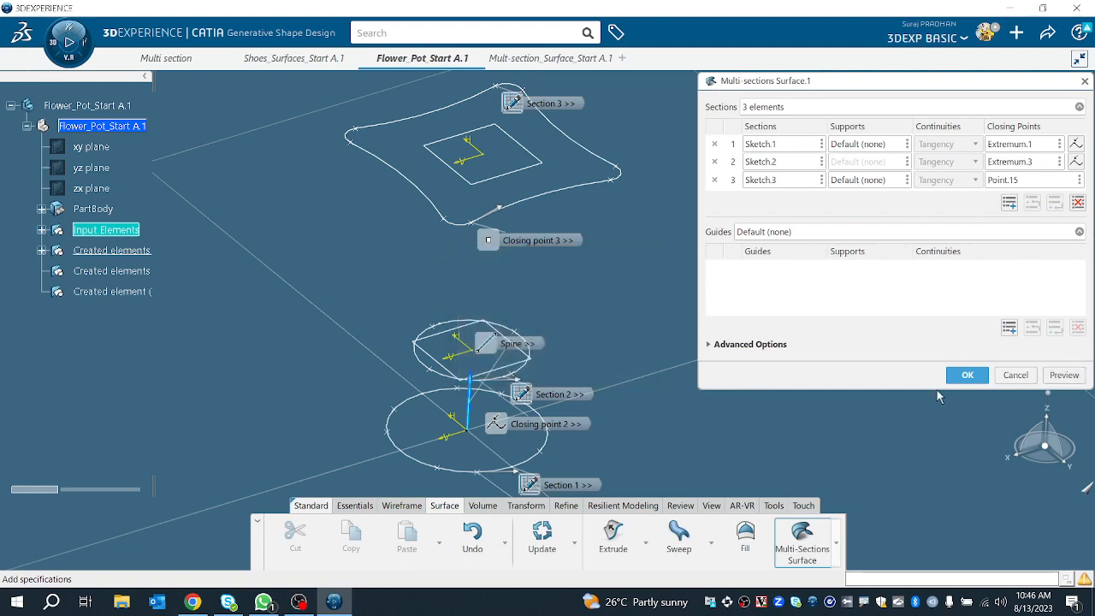
click(966, 376)
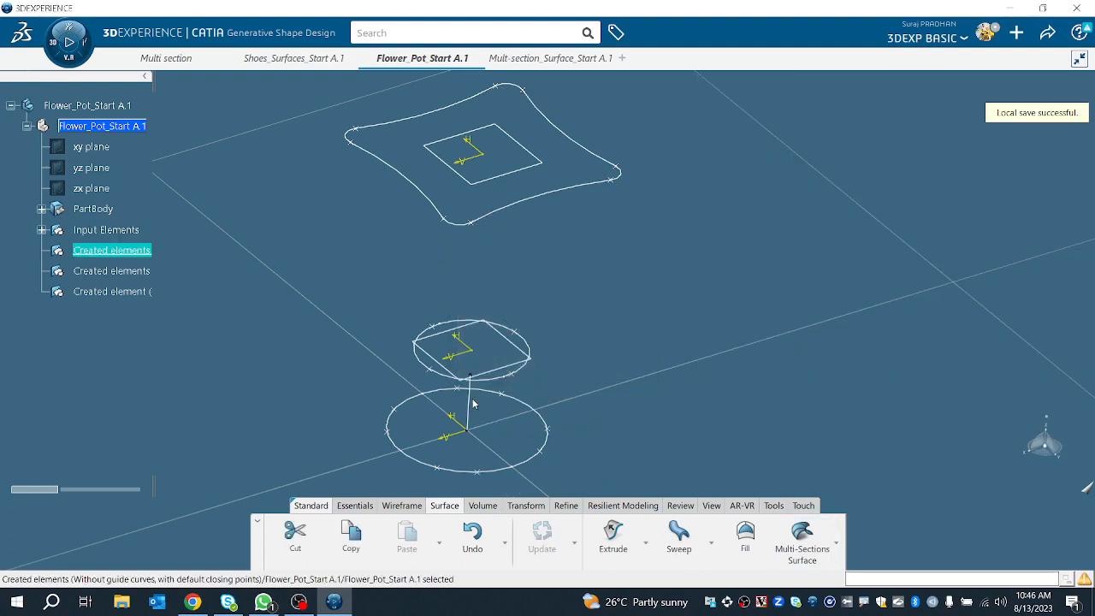
Step: Edit the vertical line and extend its end offset to 158 mm above the profiles
click(473, 402)
double_click(473, 398)
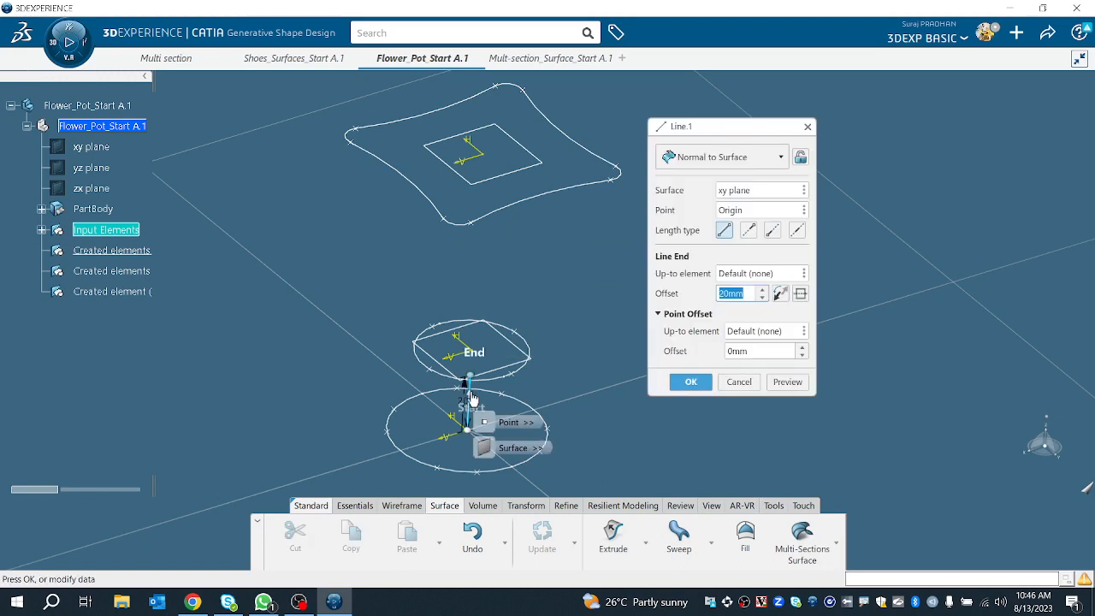
drag(471, 376, 520, 5)
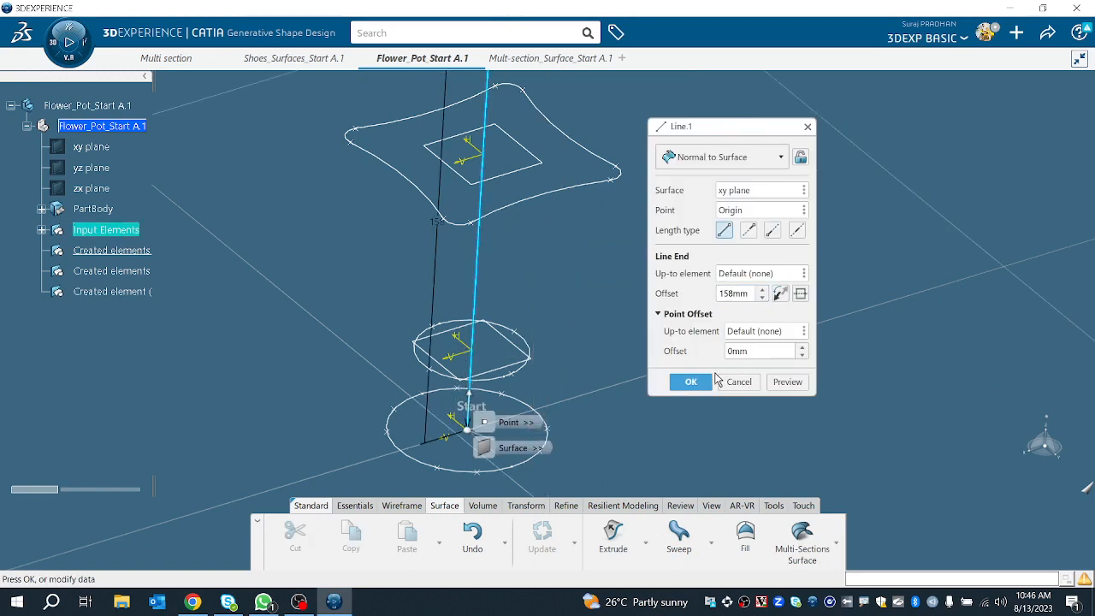
click(708, 381)
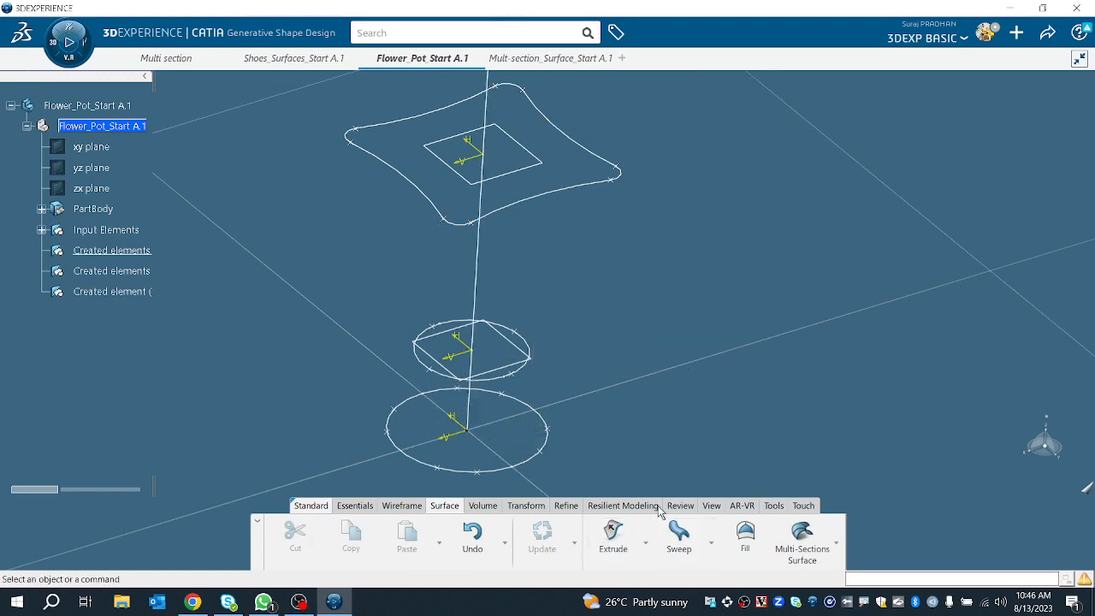
Step: Restart the multi-sections surface and pick the bottom circle, middle circle and top profile as its three sections
click(43, 230)
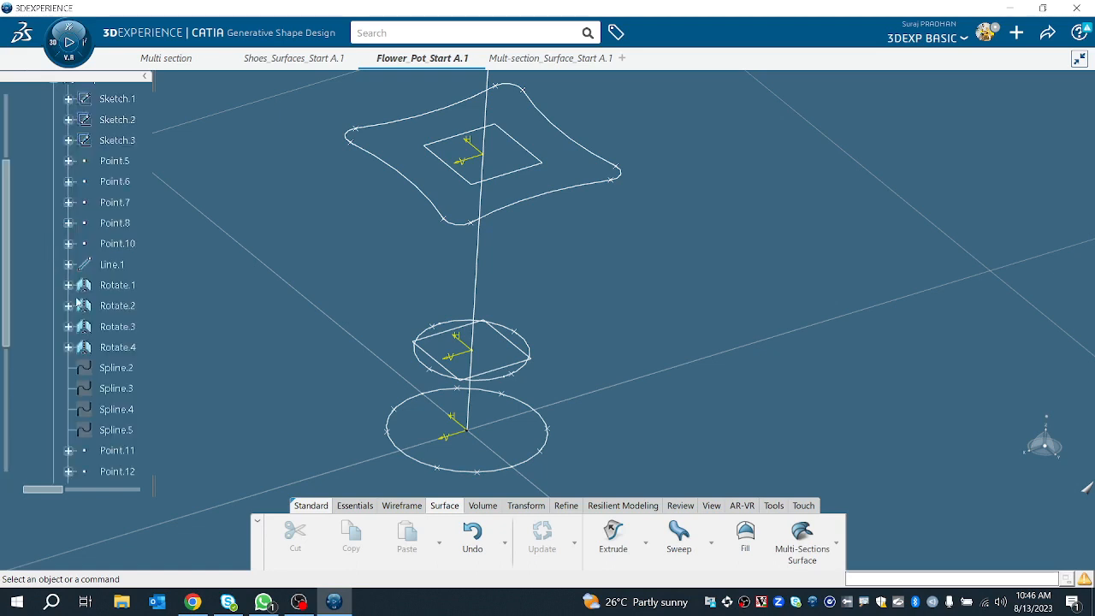
scroll(77, 304, down, 5)
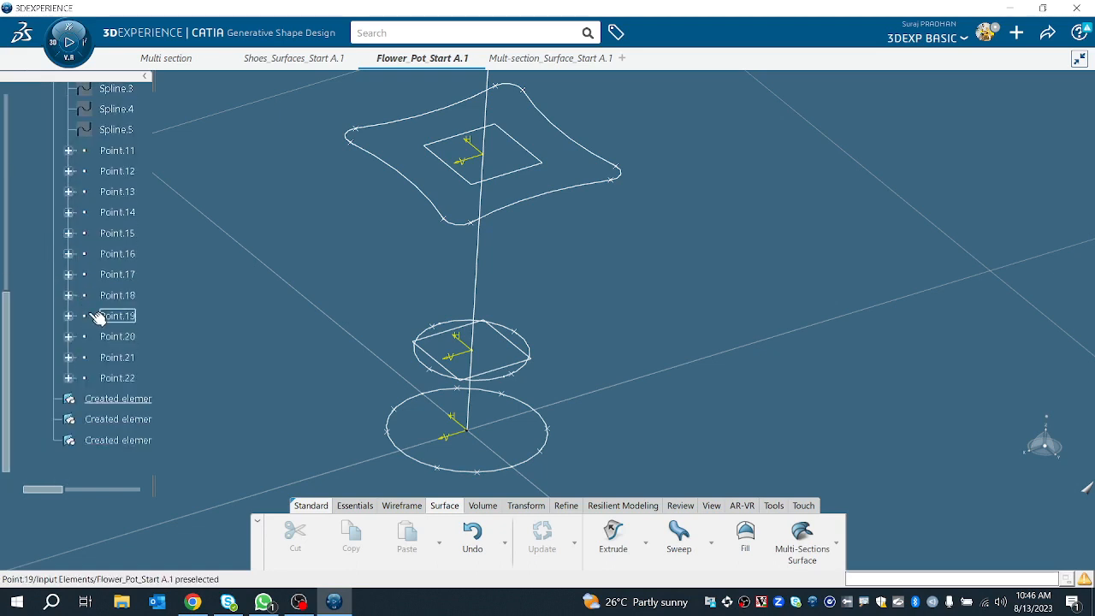
click(802, 539)
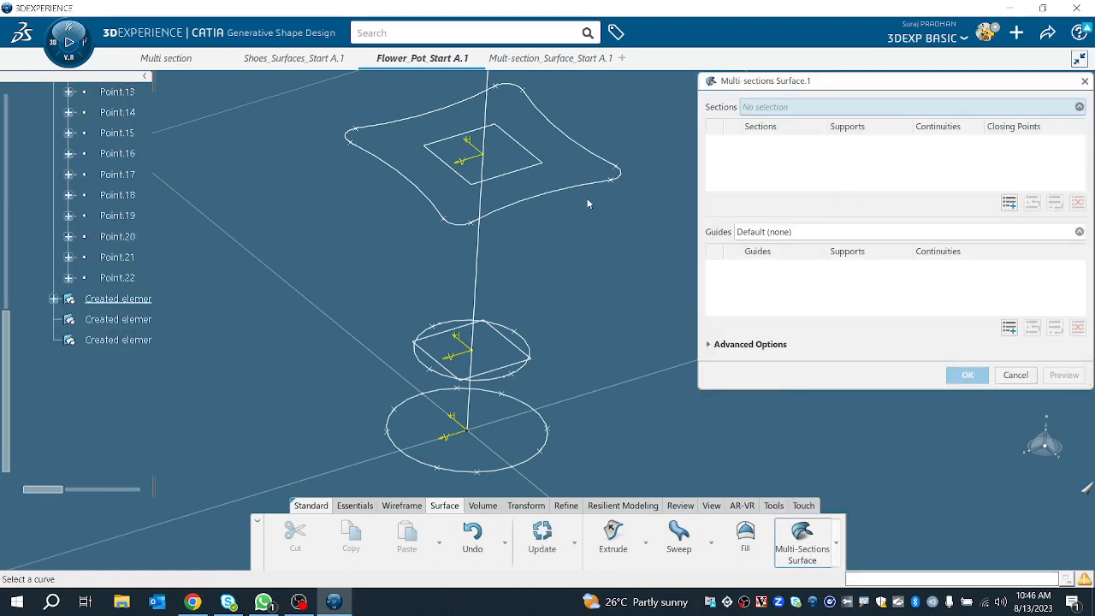
click(517, 469)
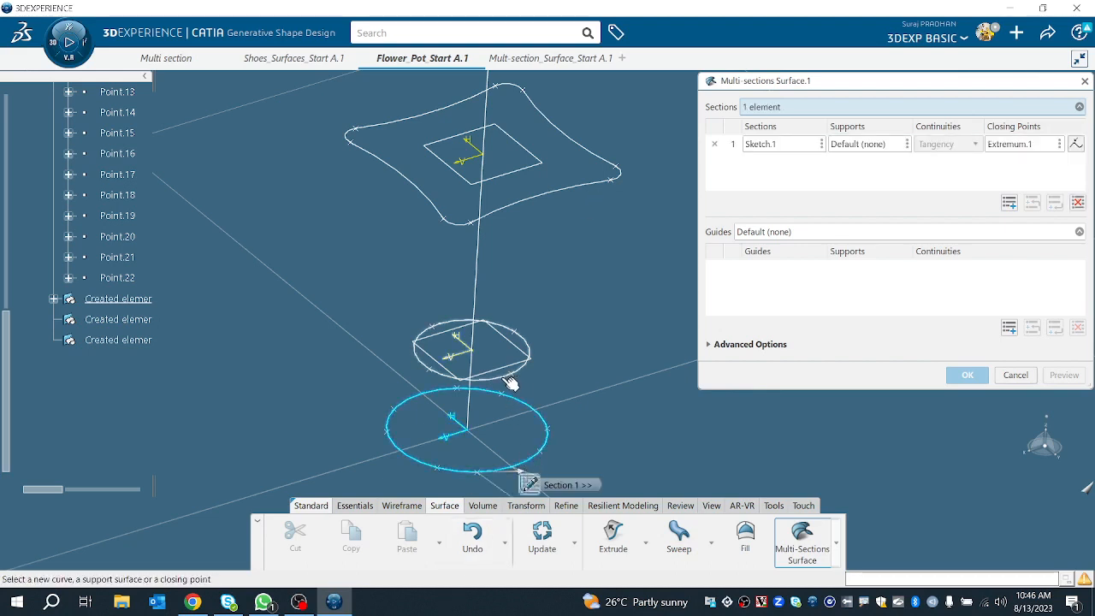
click(510, 382)
click(506, 212)
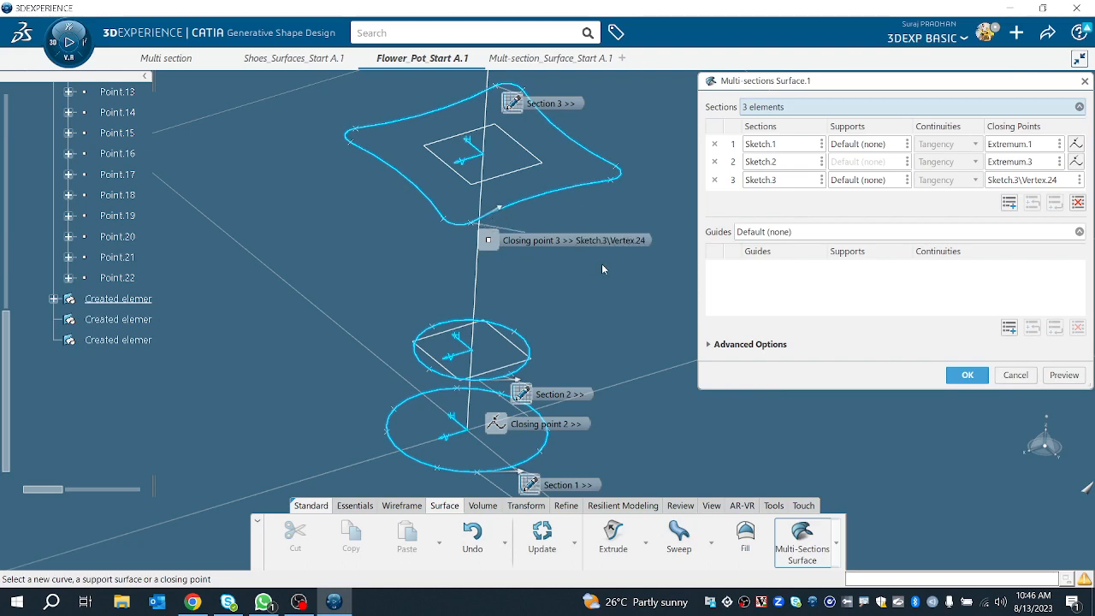
middle_drag(601, 264, 609, 320)
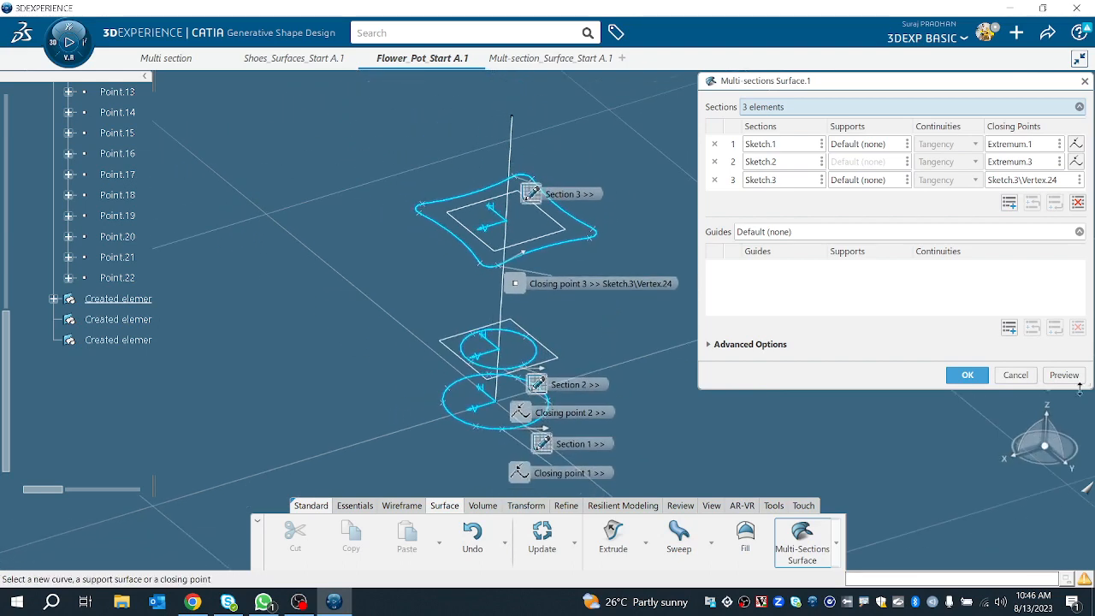
Step: Set the extended vertical line as the spine and preview the surface
click(775, 343)
click(885, 389)
click(890, 366)
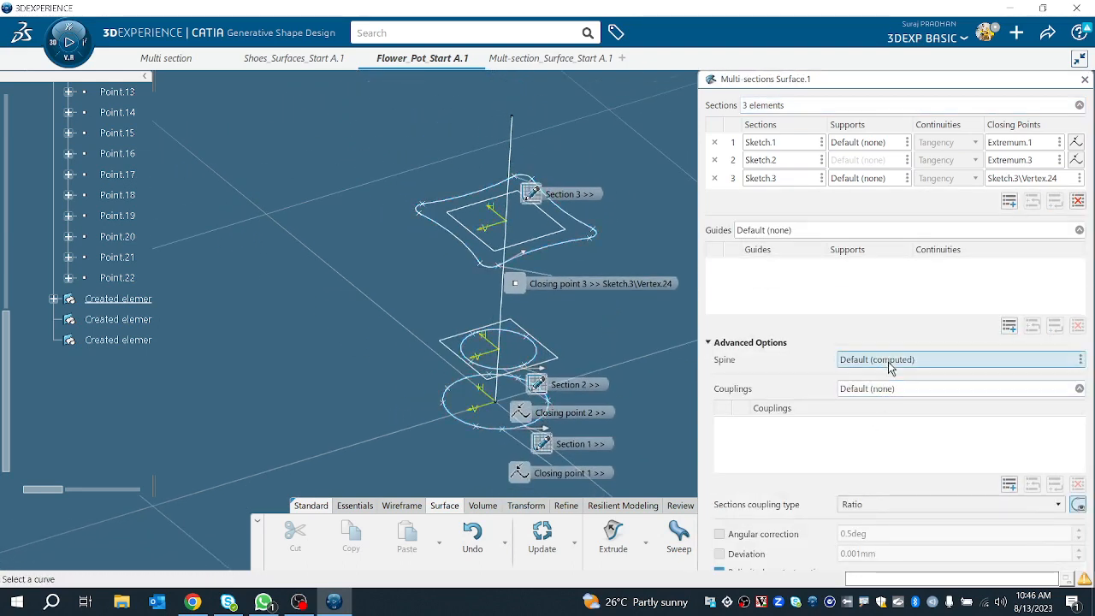
click(501, 318)
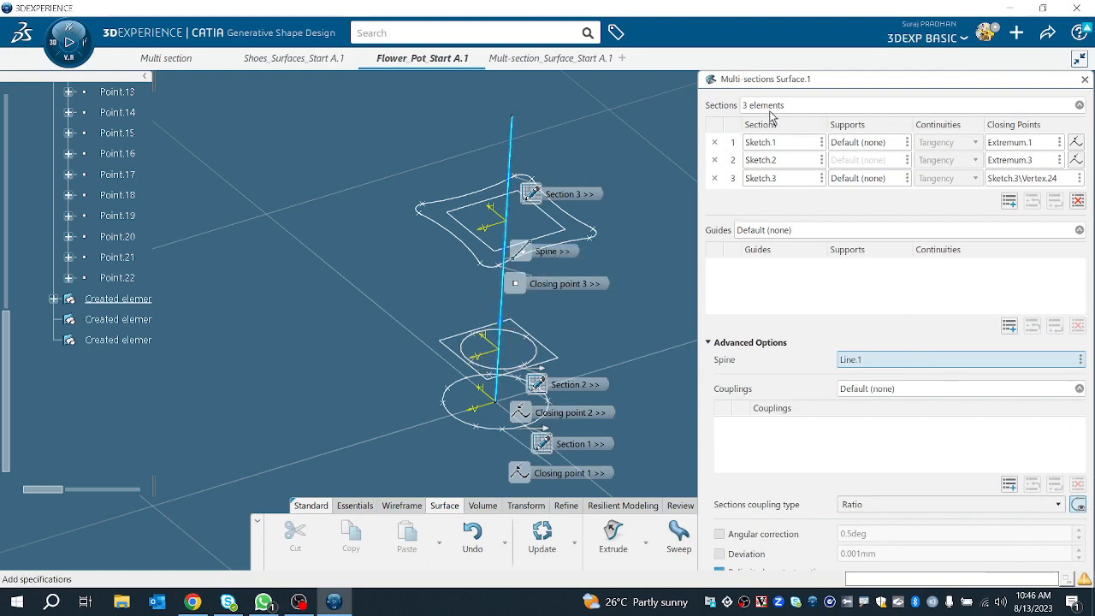
click(717, 342)
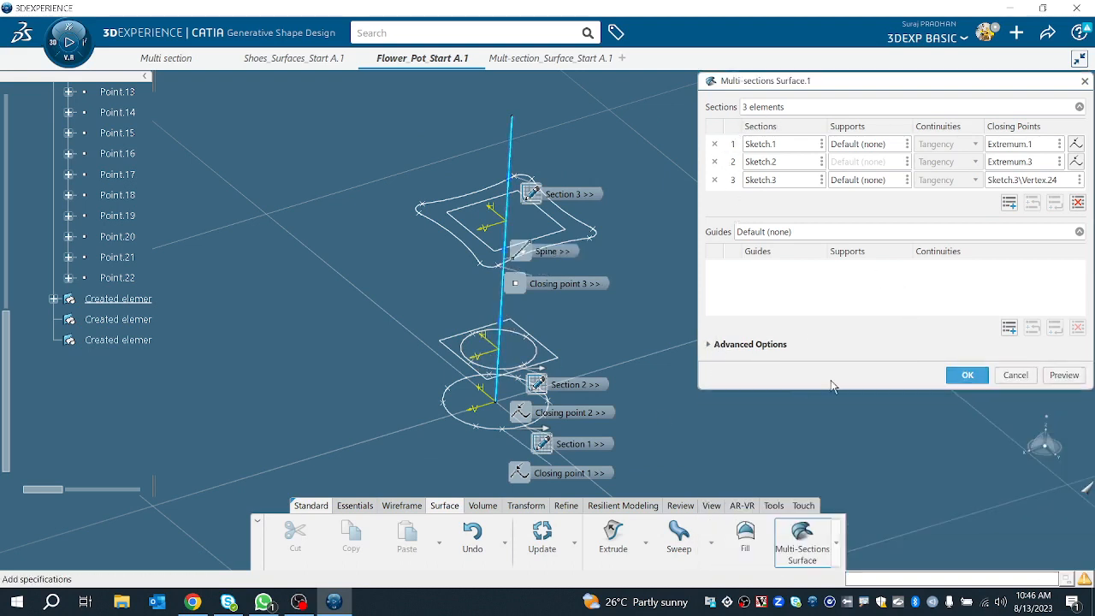
click(1058, 377)
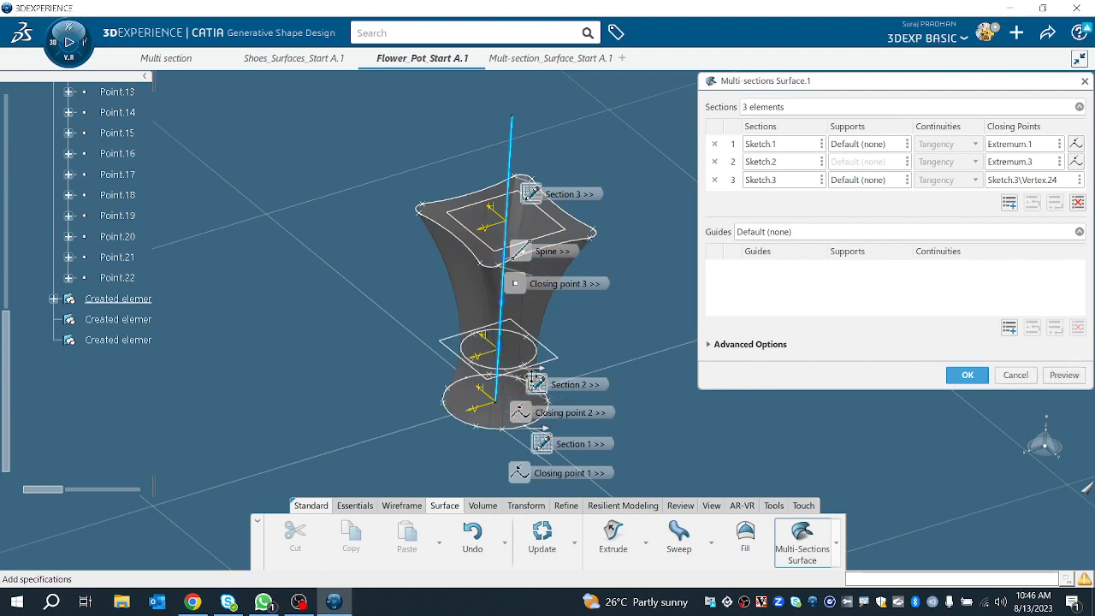
middle_drag(576, 317, 594, 289)
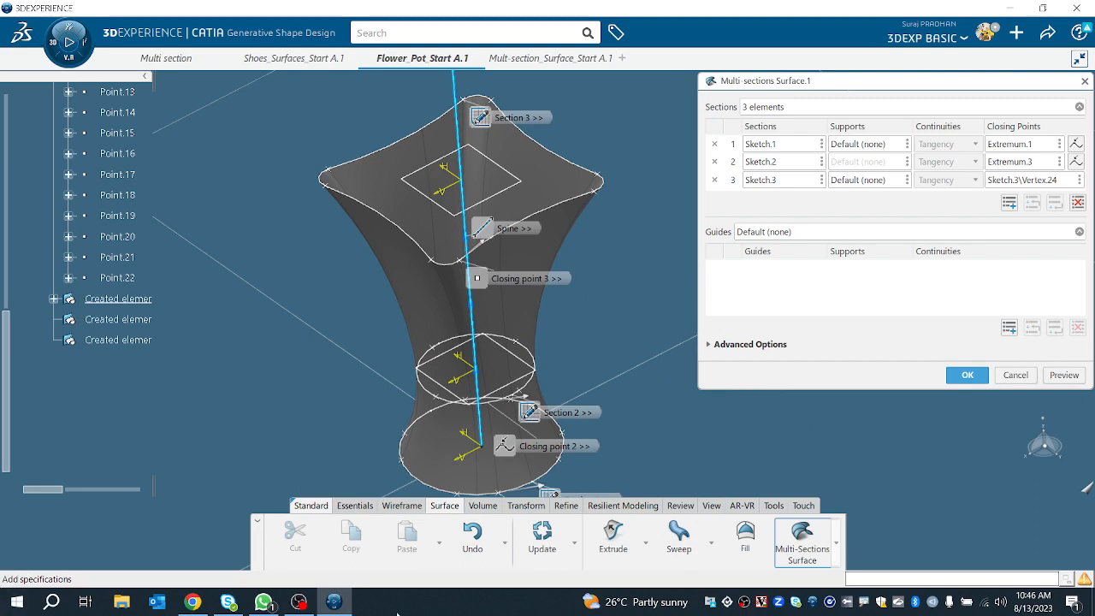
Step: Clear the spine selection to restore the default computed spine
click(727, 349)
right_click(875, 363)
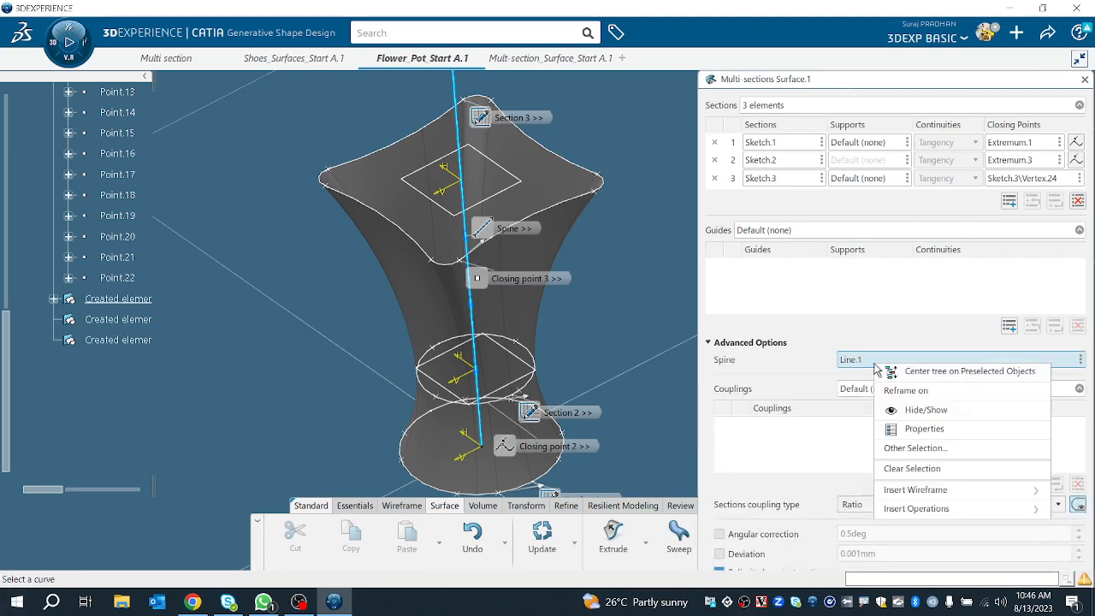
click(912, 468)
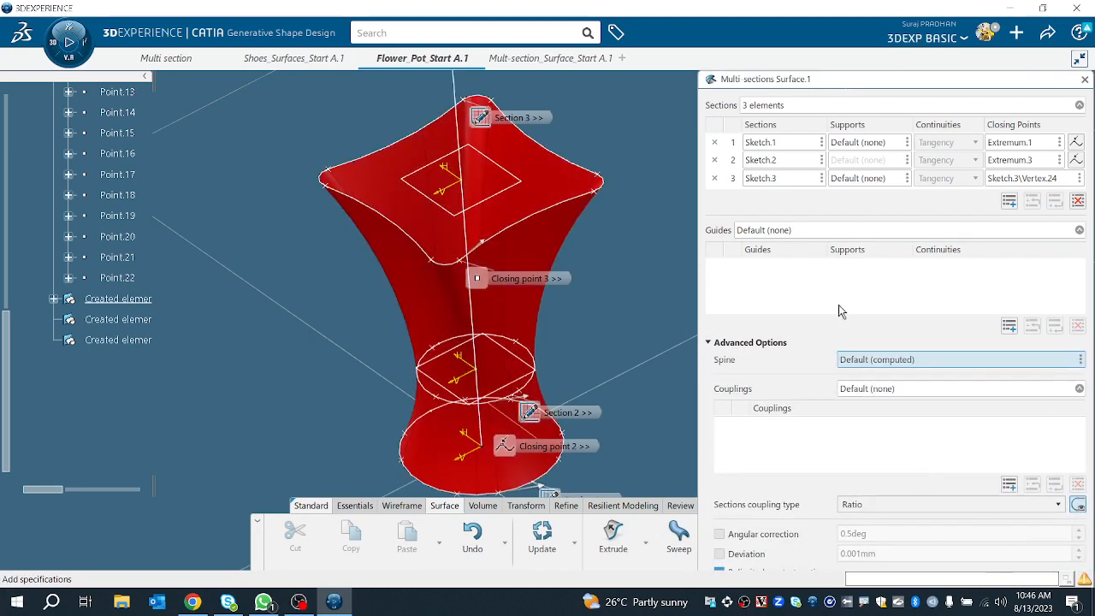
click(731, 343)
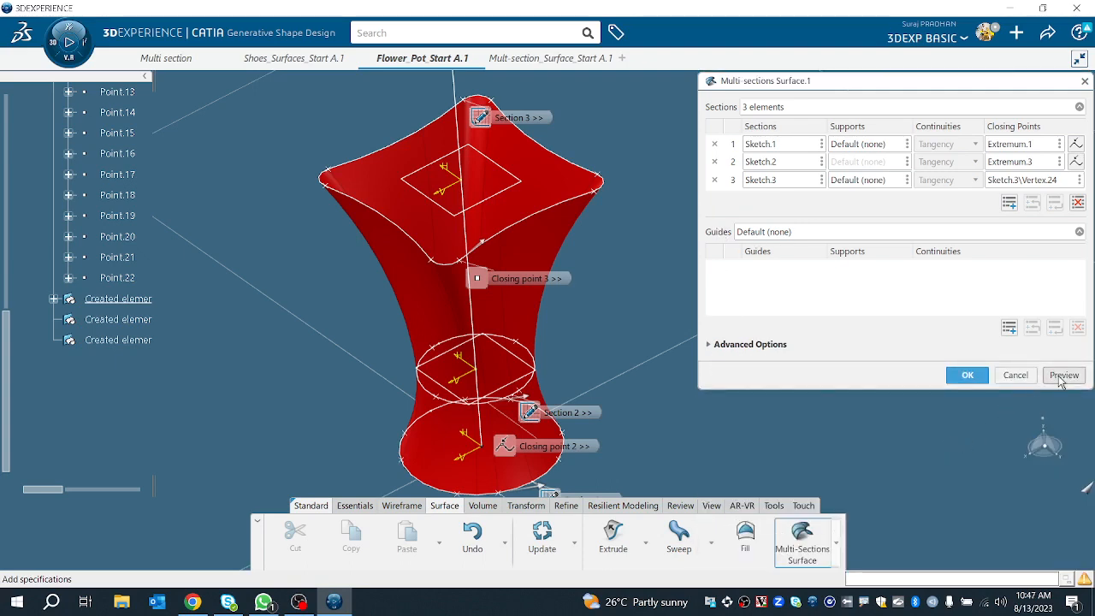
Step: Preview the multi-sections surface with the default computed spine and inspect its shape
click(1064, 375)
mouse_move(558, 420)
middle_down()
mouse_move(365, 283)
mouse_move(476, 362)
mouse_move(550, 380)
mouse_move(536, 293)
middle_up()
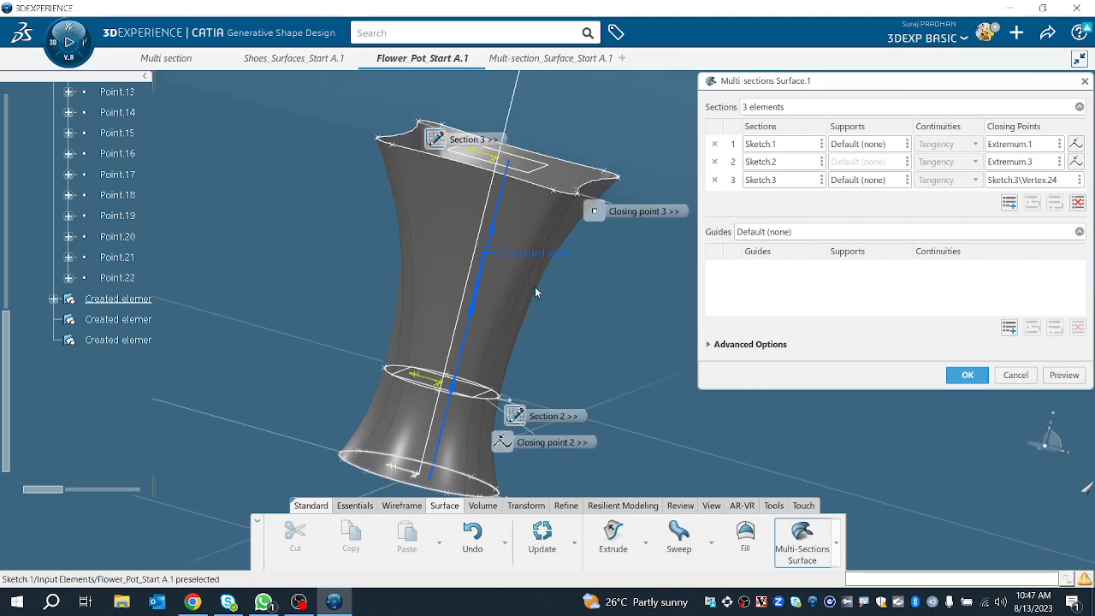
click(839, 239)
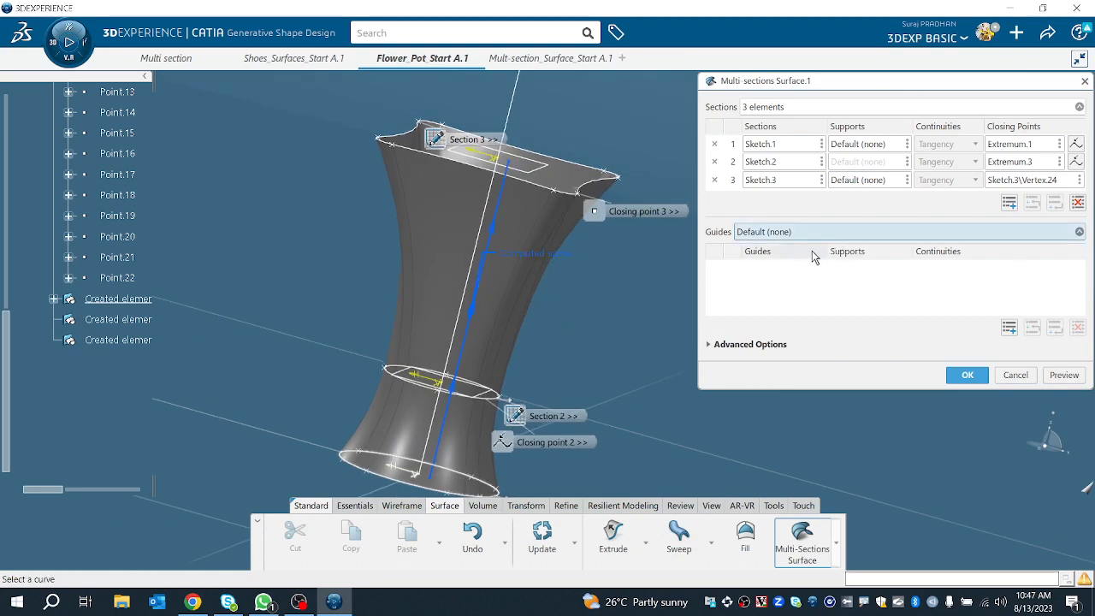
Step: Set the vertical line as the surface's spine, preview the result and create the multi-sections surface
click(720, 344)
click(892, 360)
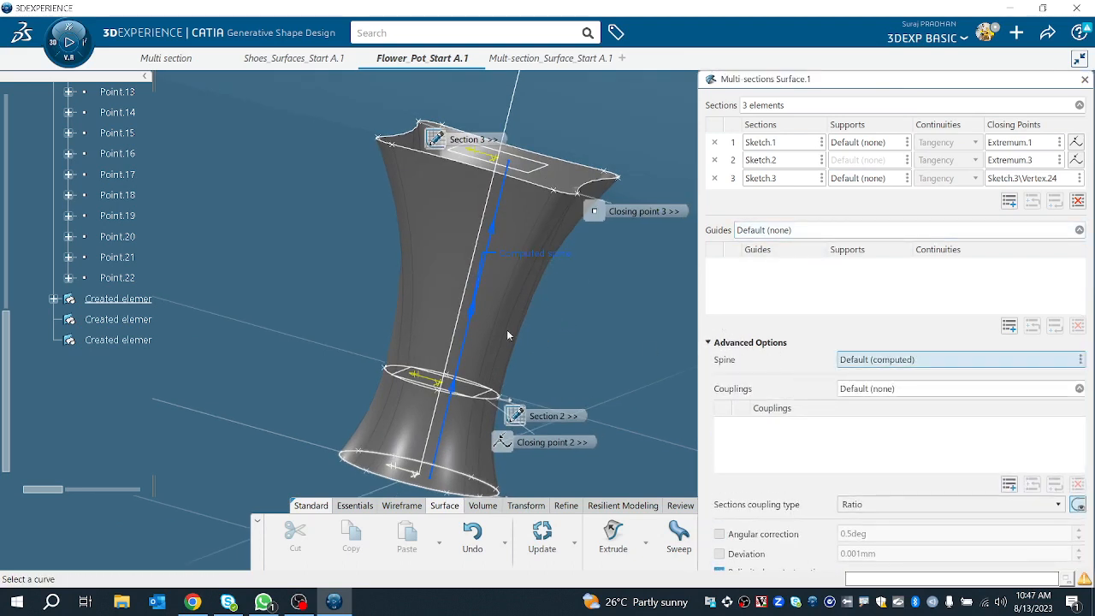
click(462, 304)
middle_drag(564, 304, 539, 353)
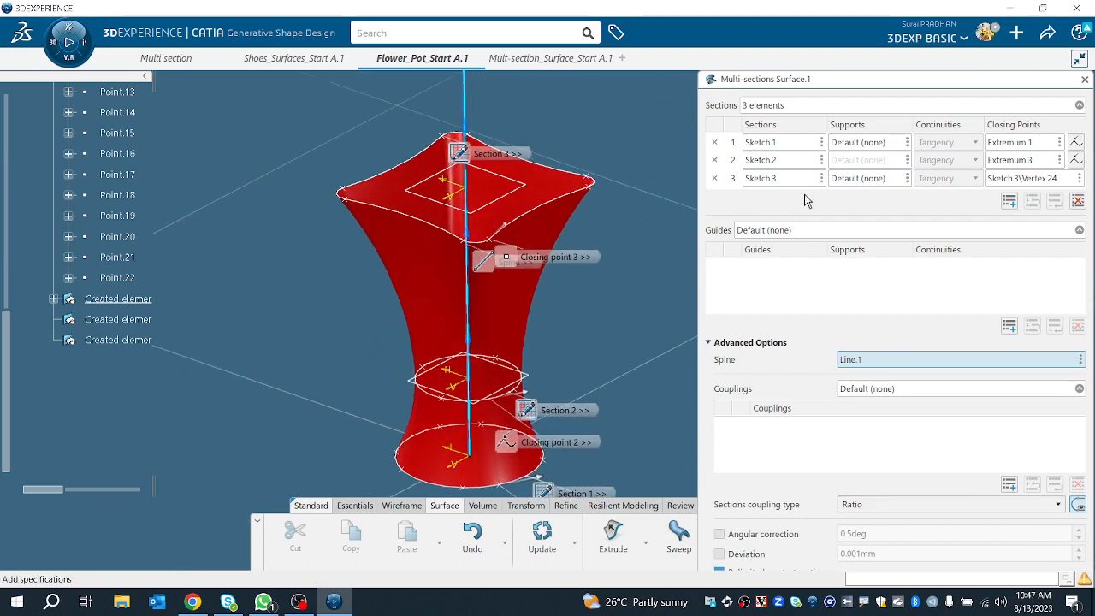
click(737, 345)
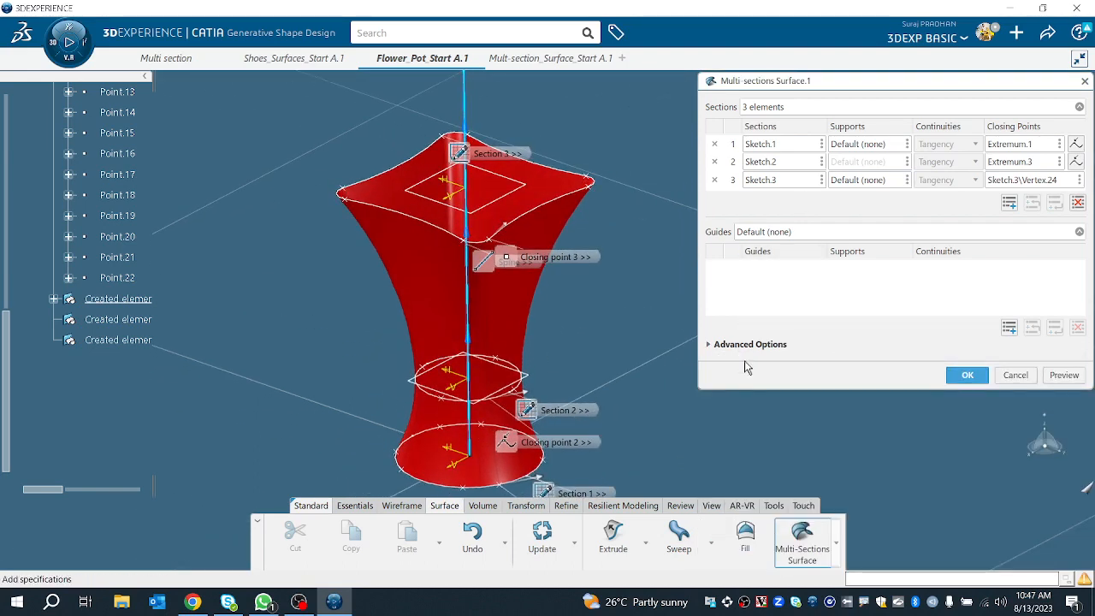
click(1060, 376)
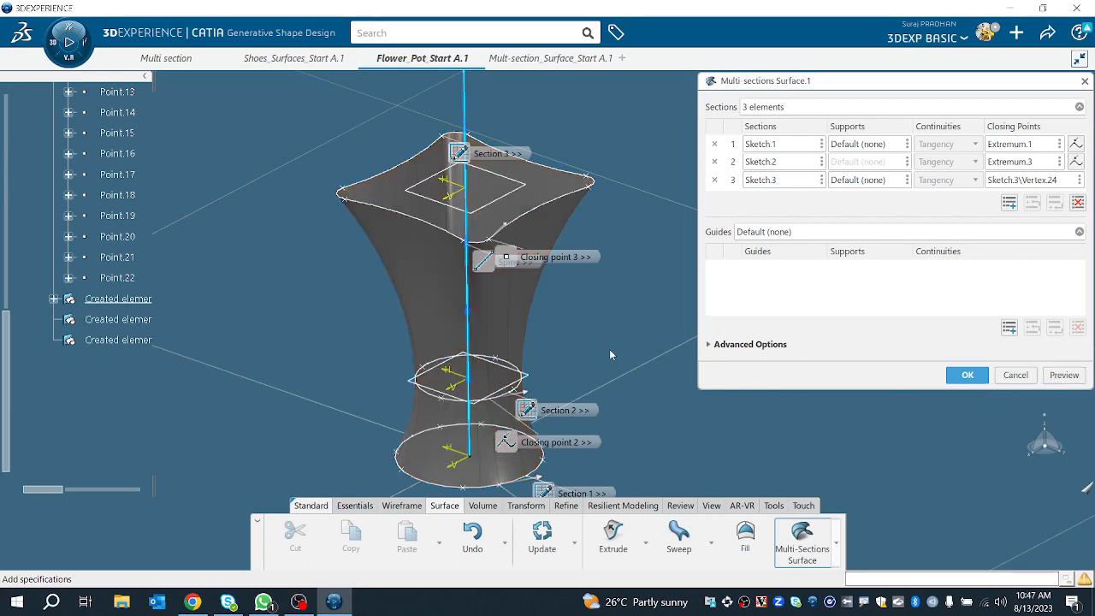
middle_drag(611, 353, 511, 395)
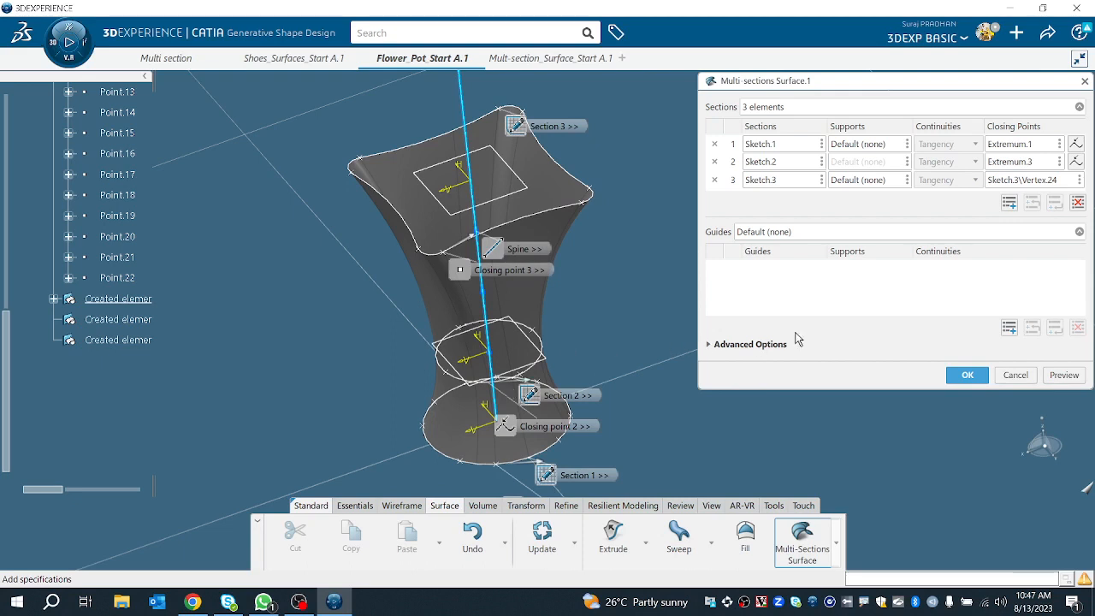
click(967, 376)
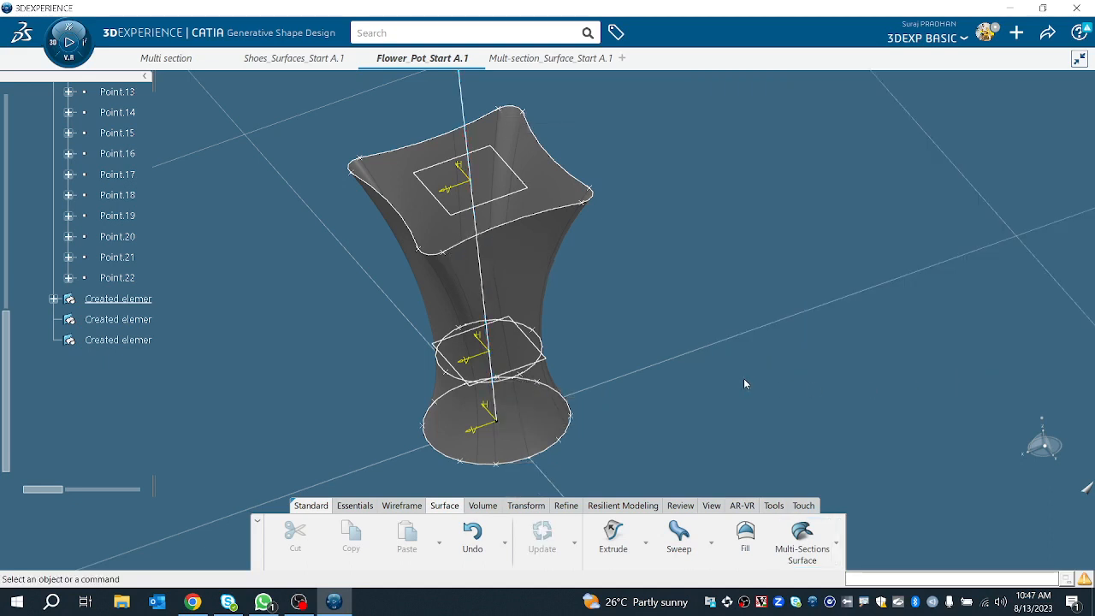
Step: Show the hidden guide splines Spline.3, Spline.4 and Spline.5 around the pot
middle_drag(504, 392, 385, 399)
scroll(47, 278, up, 3)
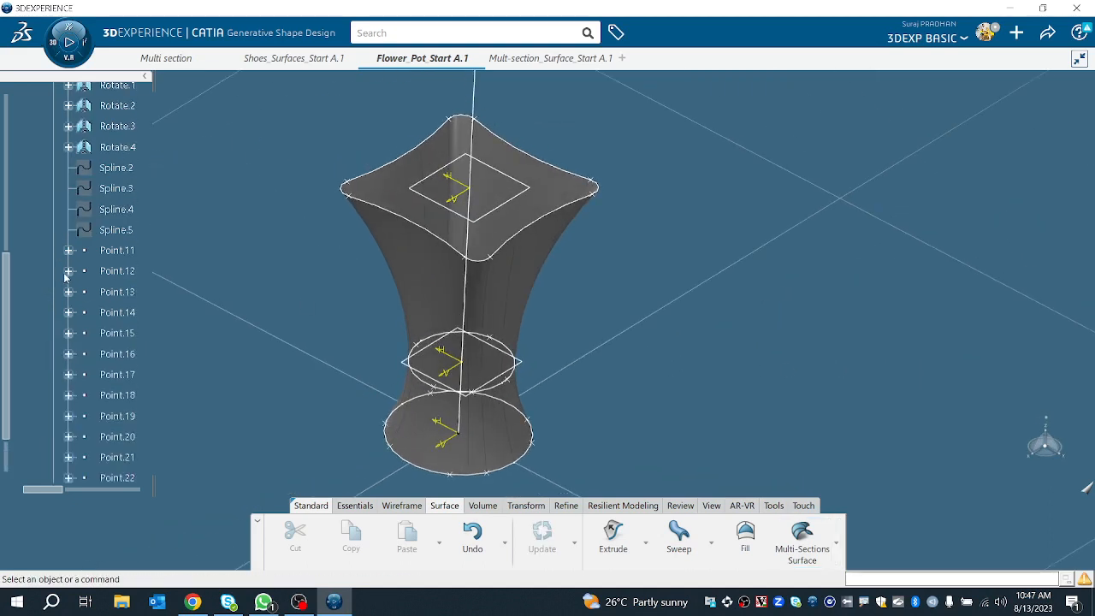
click(119, 167)
click(128, 188)
key(space)
click(131, 210)
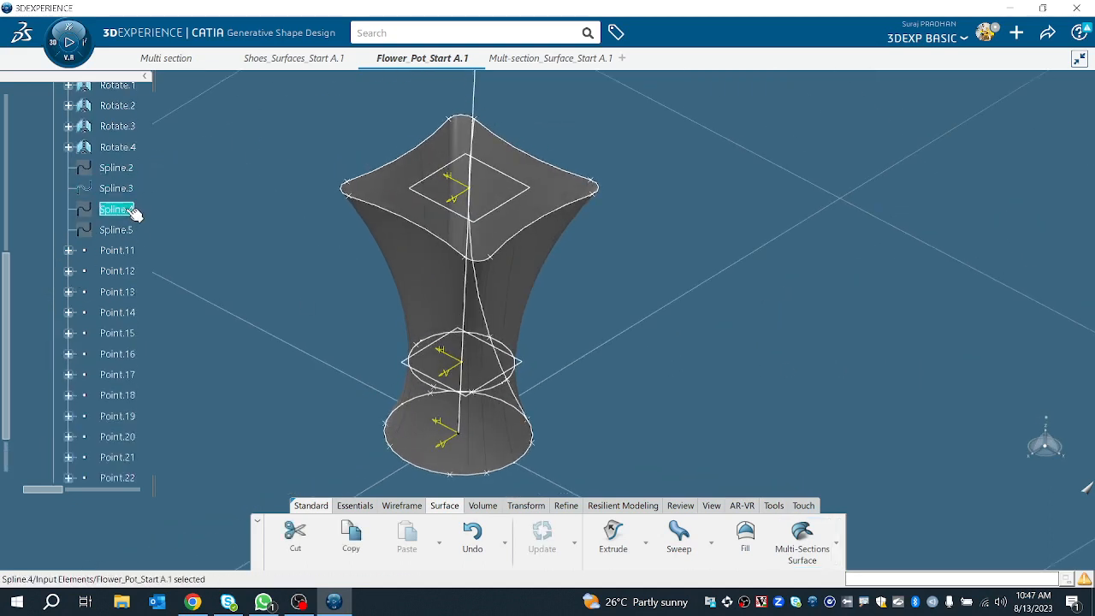
key(space)
click(132, 230)
key(space)
middle_drag(139, 264, 552, 351)
scroll(81, 411, down, 5)
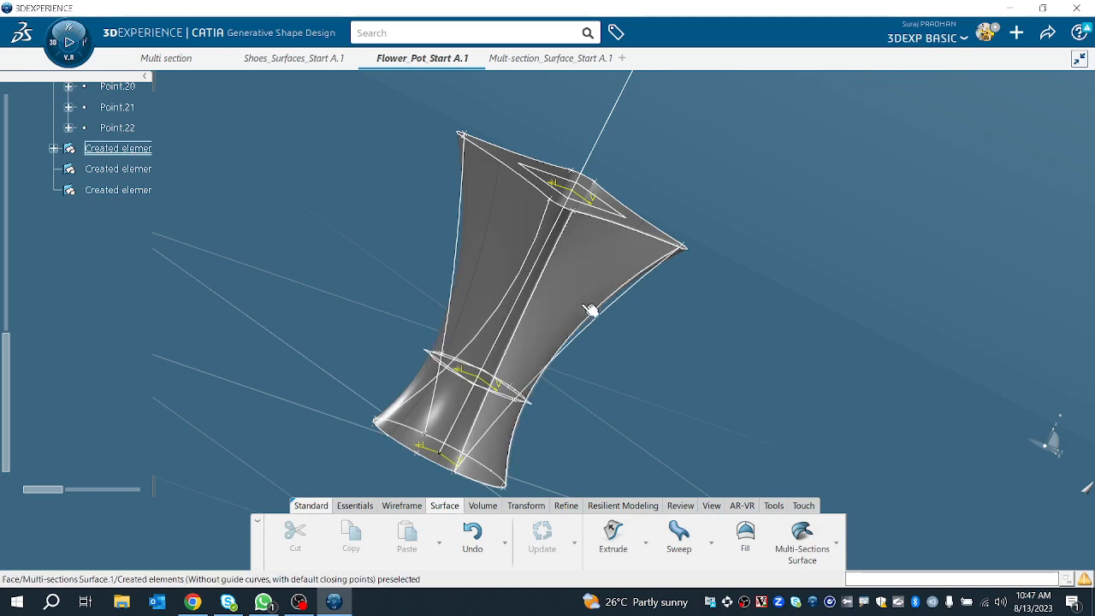
Step: Reopen the multi-sections surface, reset its spine to the default computed spine and preview it
middle_drag(591, 313, 539, 270)
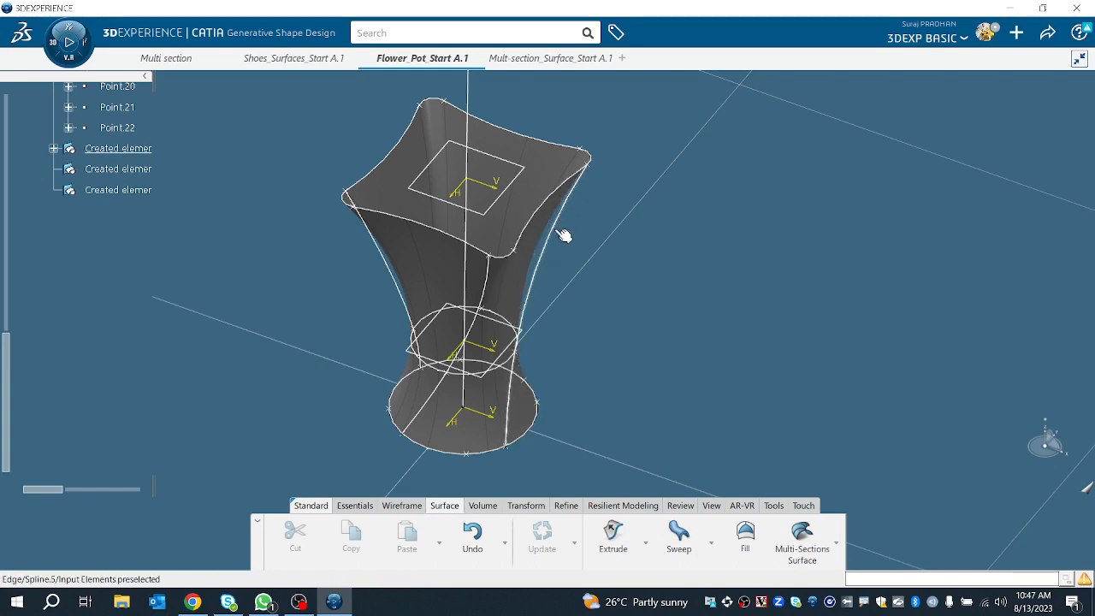
middle_drag(537, 305, 514, 290)
double_click(488, 286)
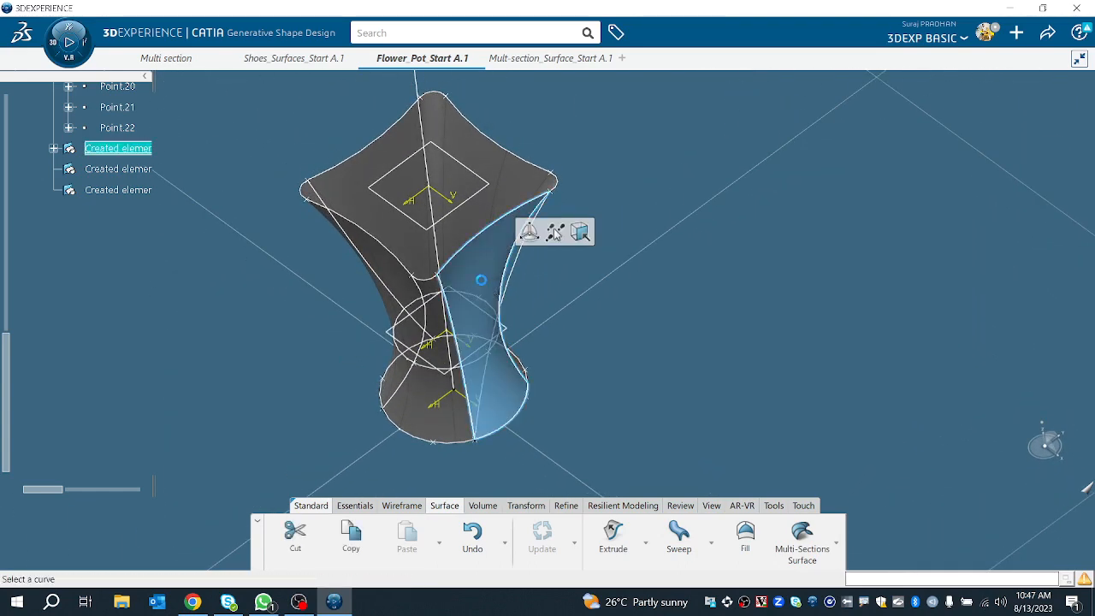
click(723, 344)
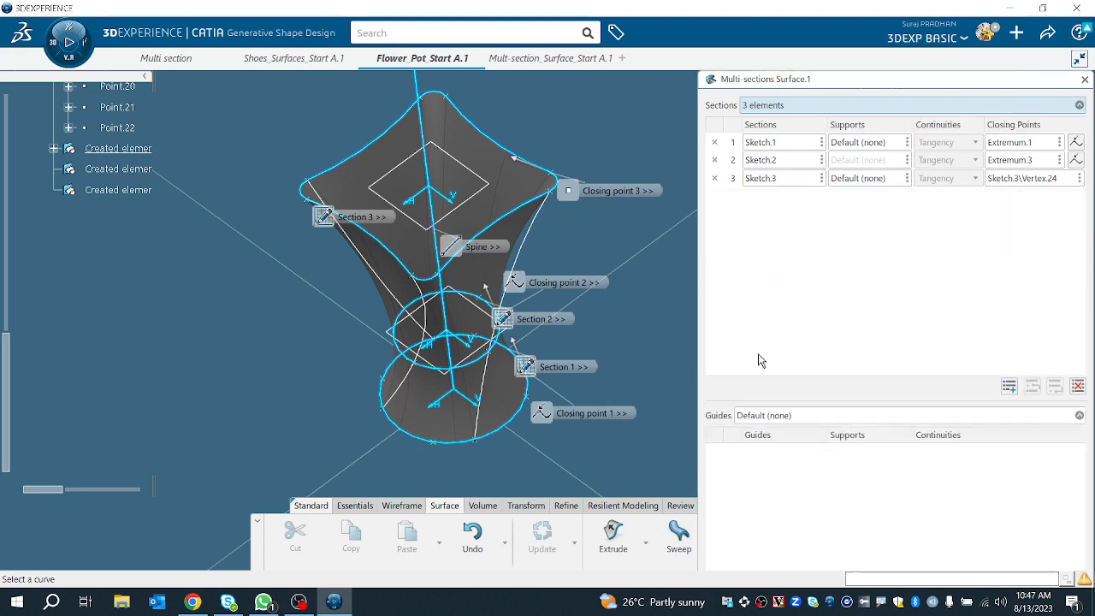
click(877, 391)
click(871, 359)
right_click(871, 359)
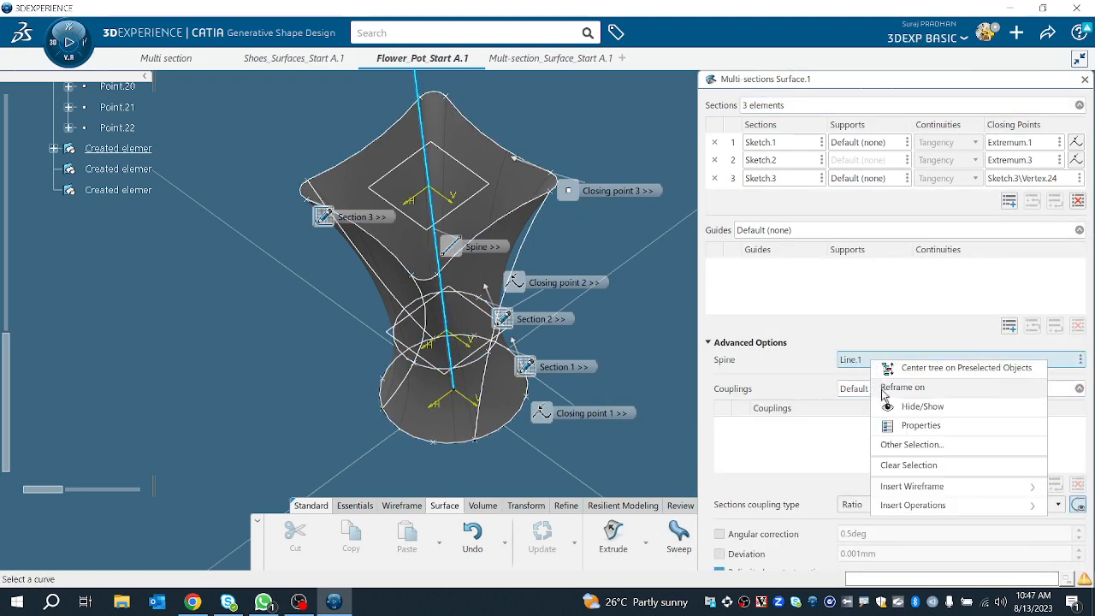
click(911, 463)
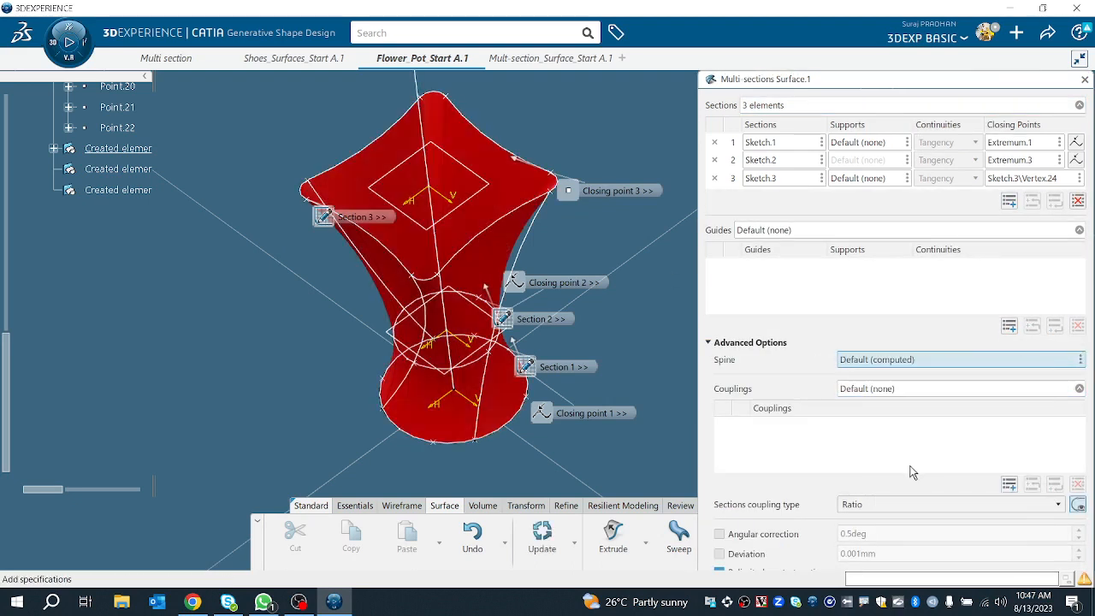
click(709, 343)
click(1064, 375)
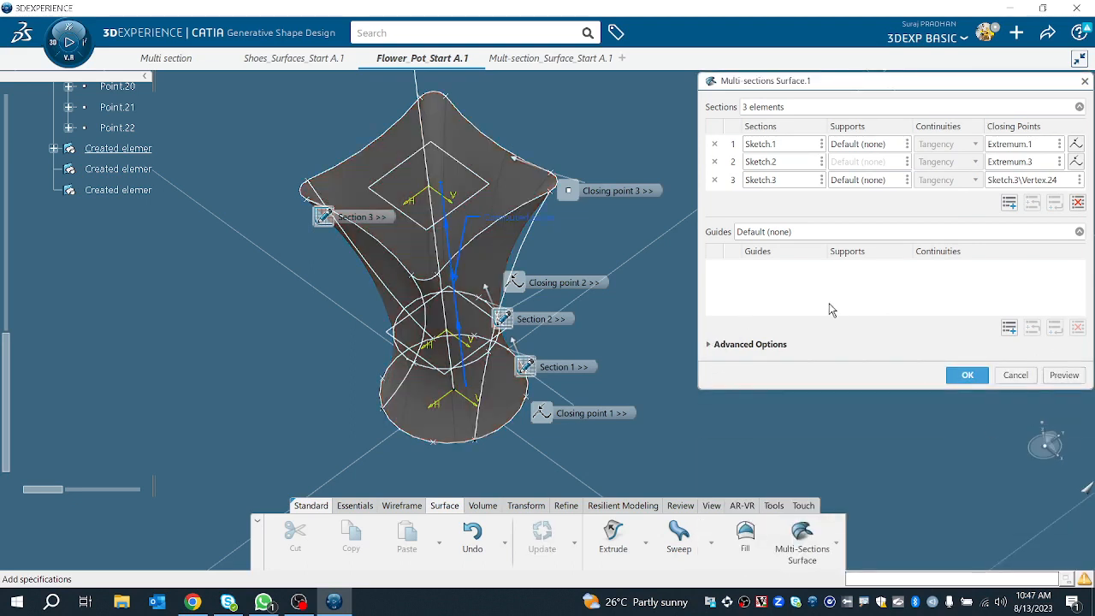
Step: Add Spline.5 as the first guide curve of the surface and preview the result
click(1006, 327)
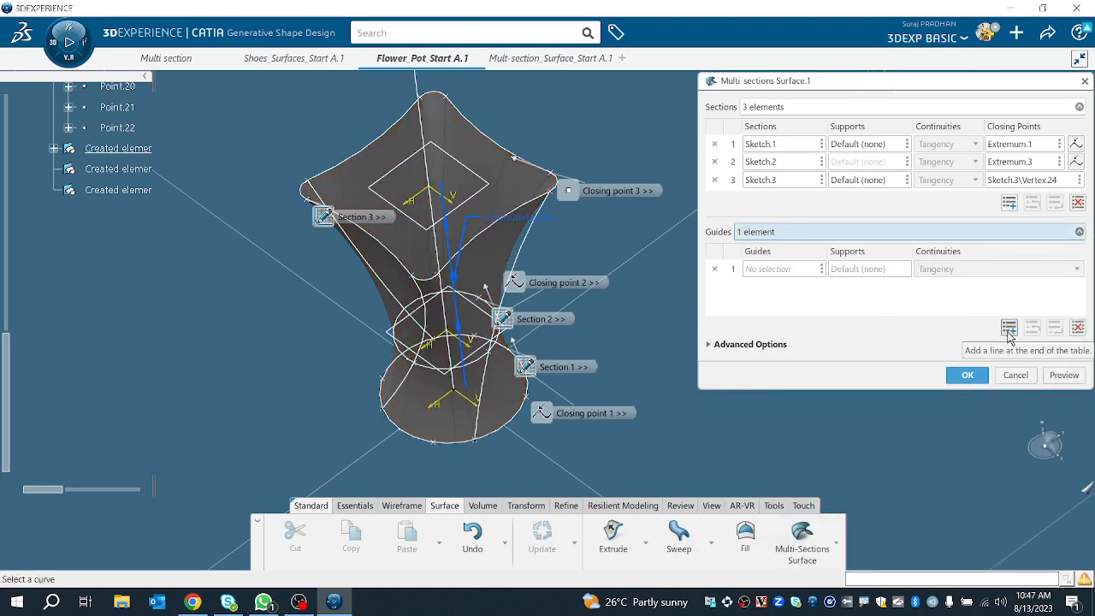
click(522, 246)
middle_drag(510, 469, 550, 349)
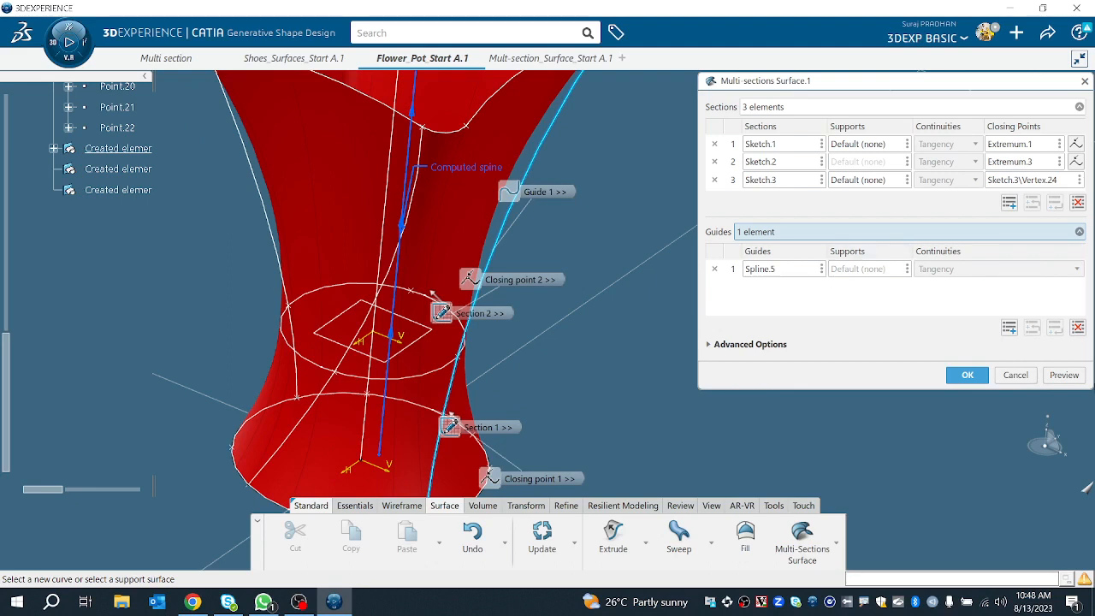
click(1064, 375)
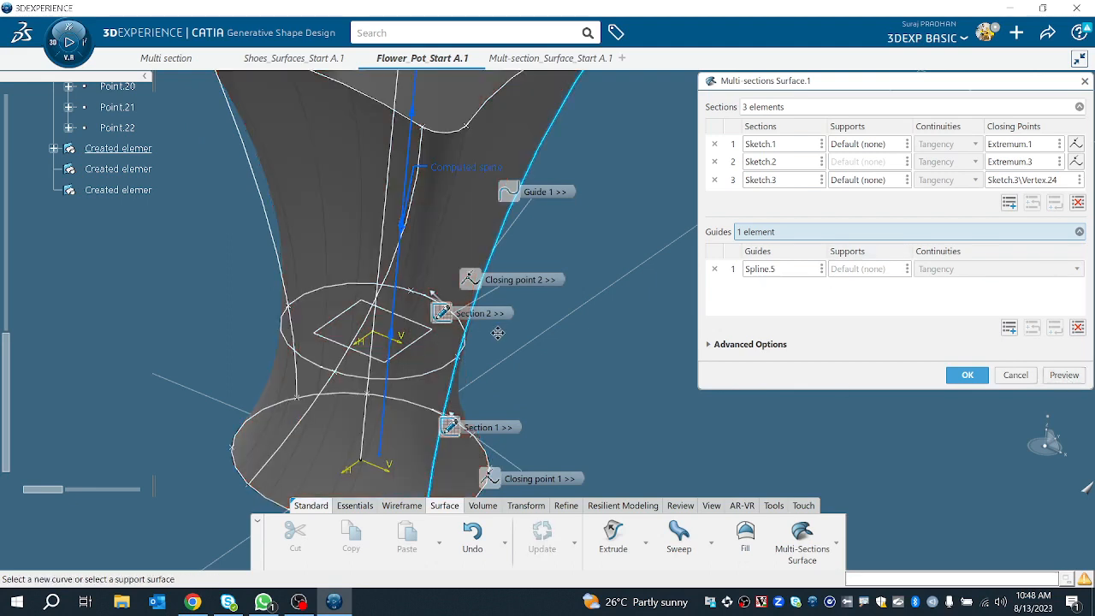
middle_drag(460, 233, 450, 364)
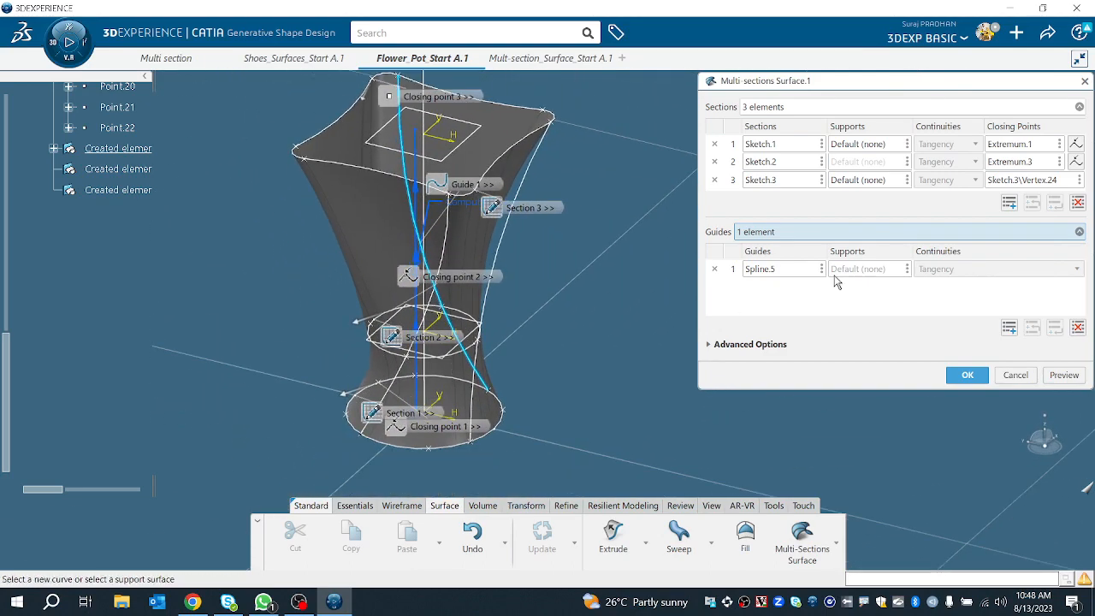
Step: Add Spline.4 as the second guide curve and preview the surface
click(1009, 328)
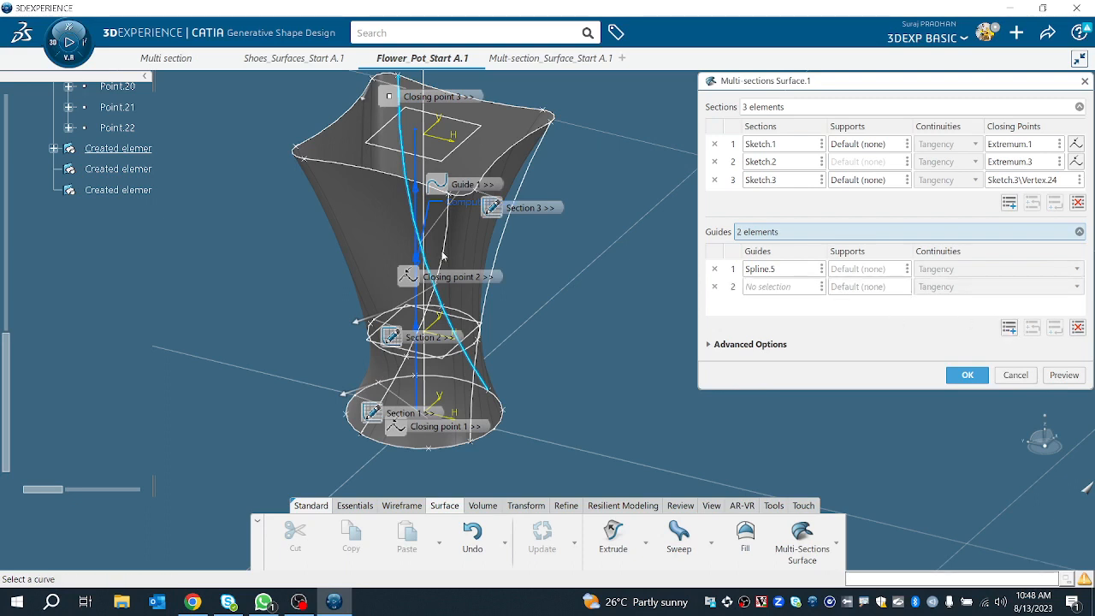
click(507, 240)
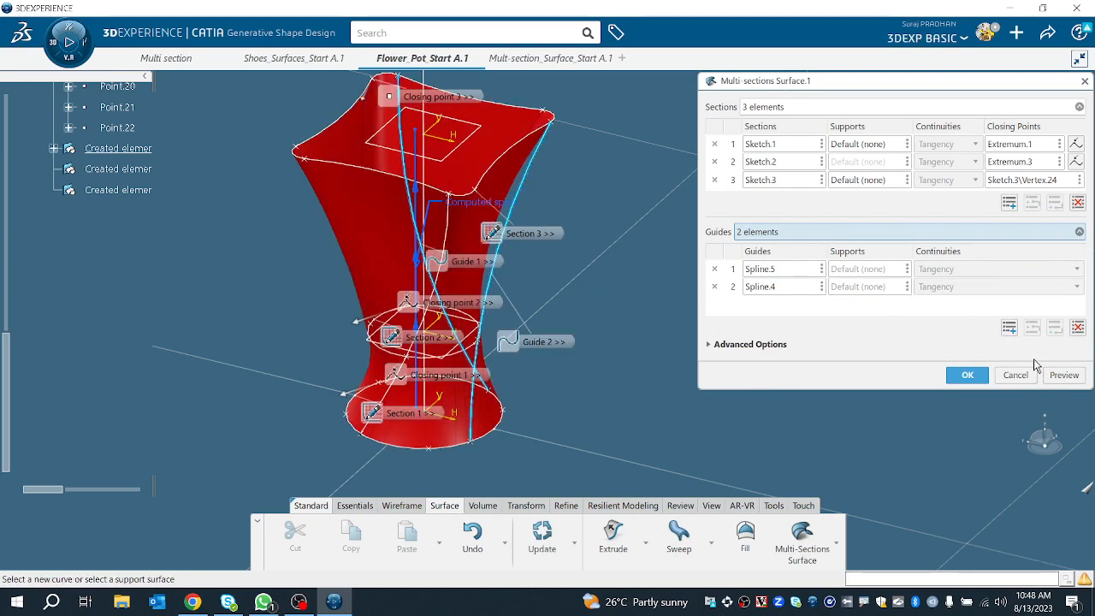
click(1053, 376)
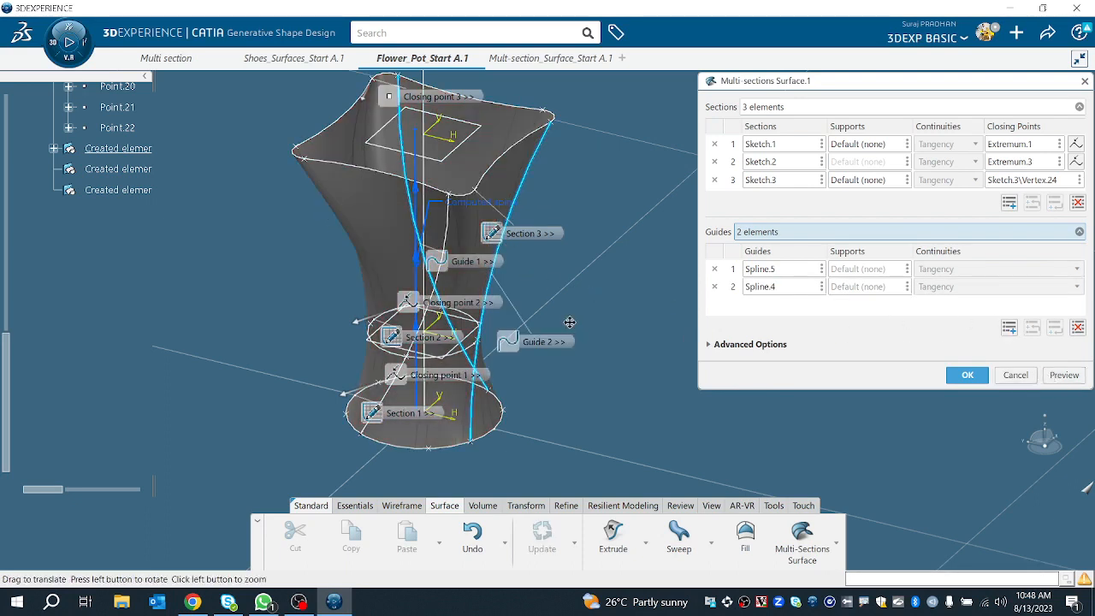
middle_drag(580, 333, 544, 314)
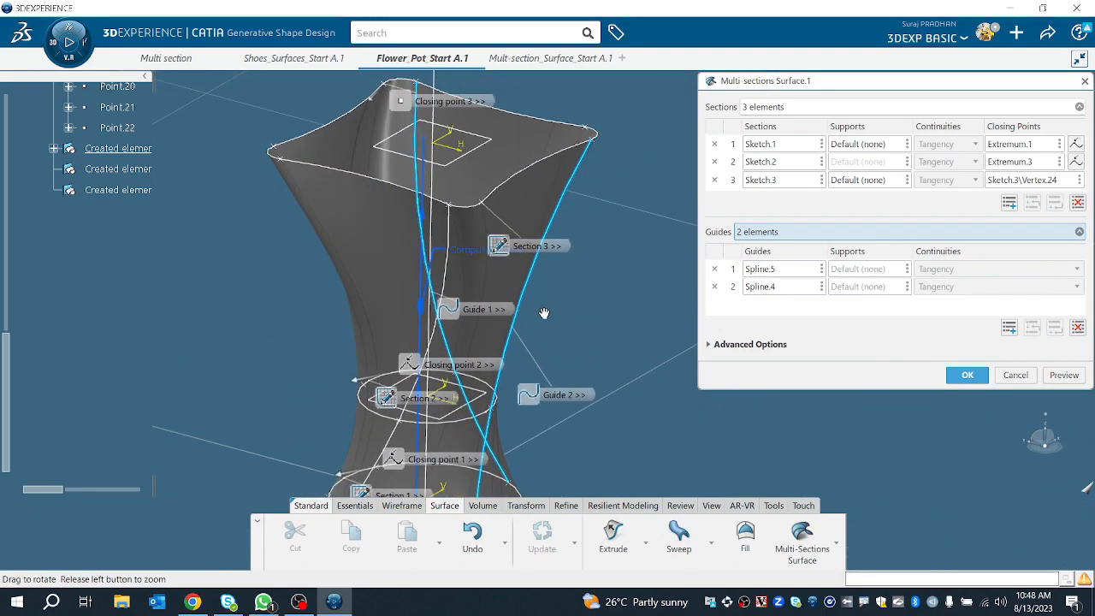
Step: Add Spline.3 as the third guide curve, preview and confirm the multi-sections surface
click(1013, 331)
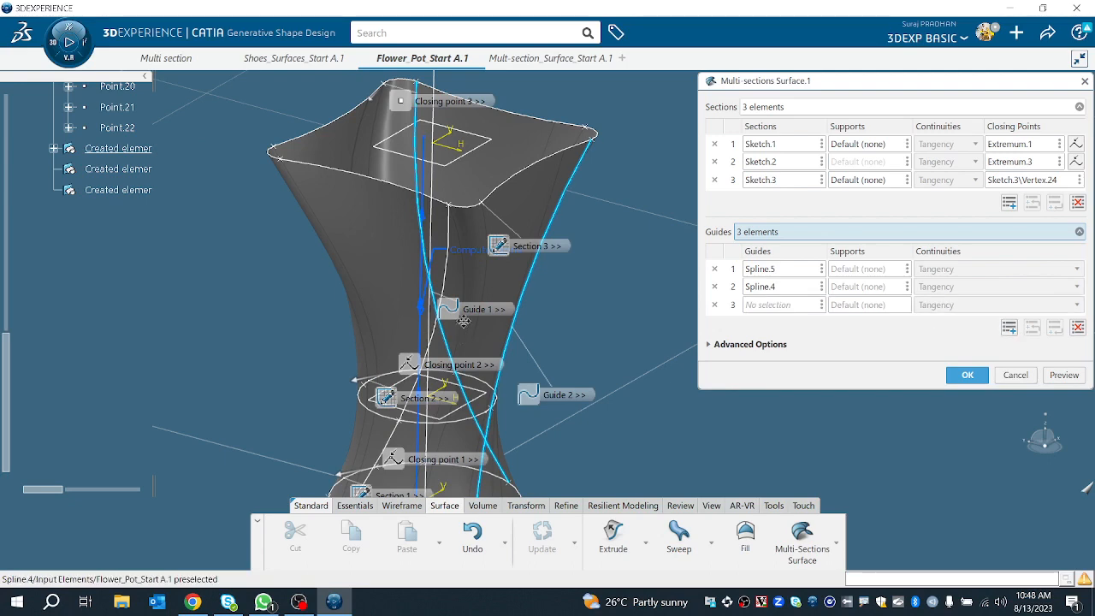
middle_drag(449, 326, 528, 354)
middle_drag(654, 358, 429, 199)
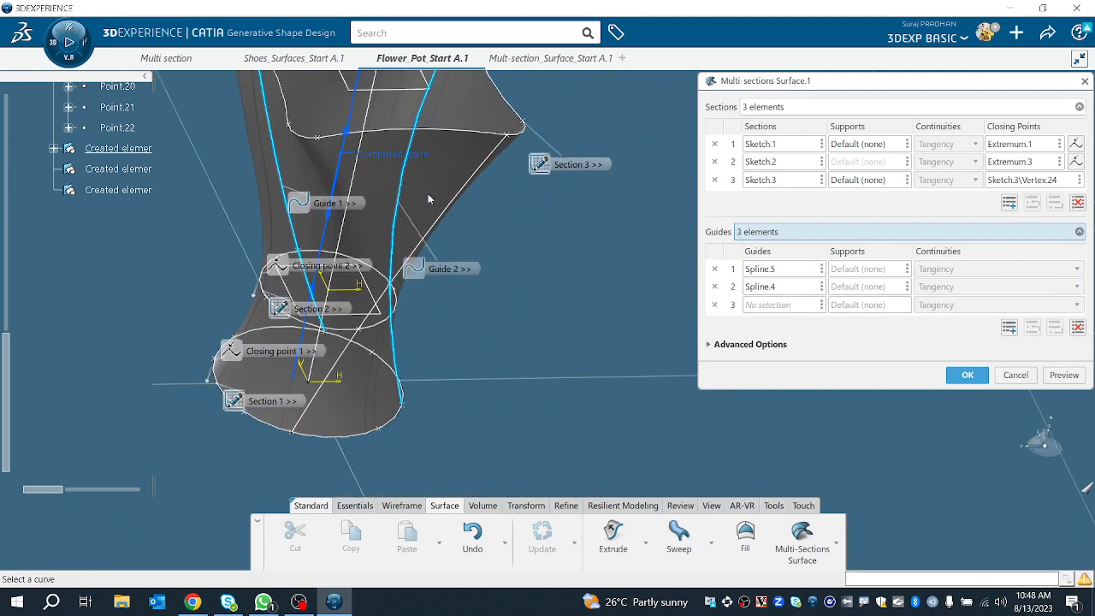
click(455, 209)
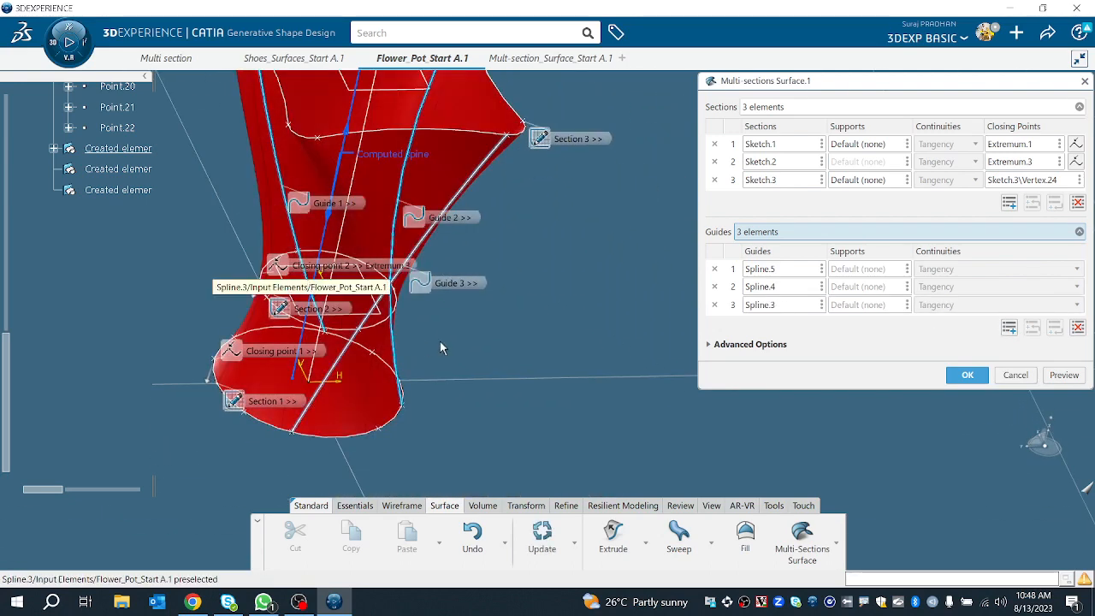
middle_drag(210, 301, 445, 368)
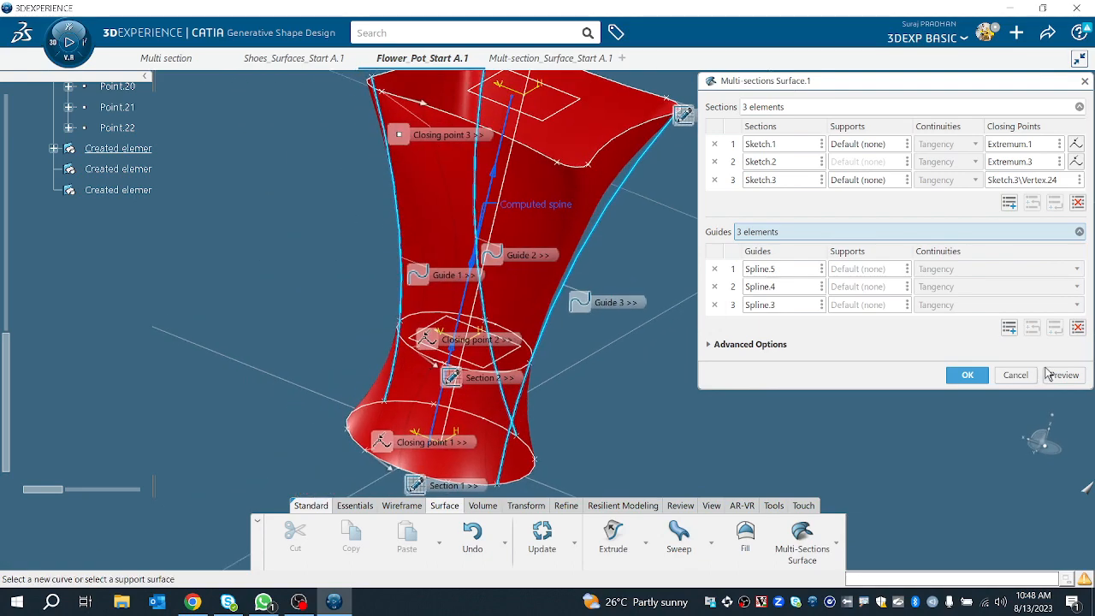
click(1064, 375)
click(967, 375)
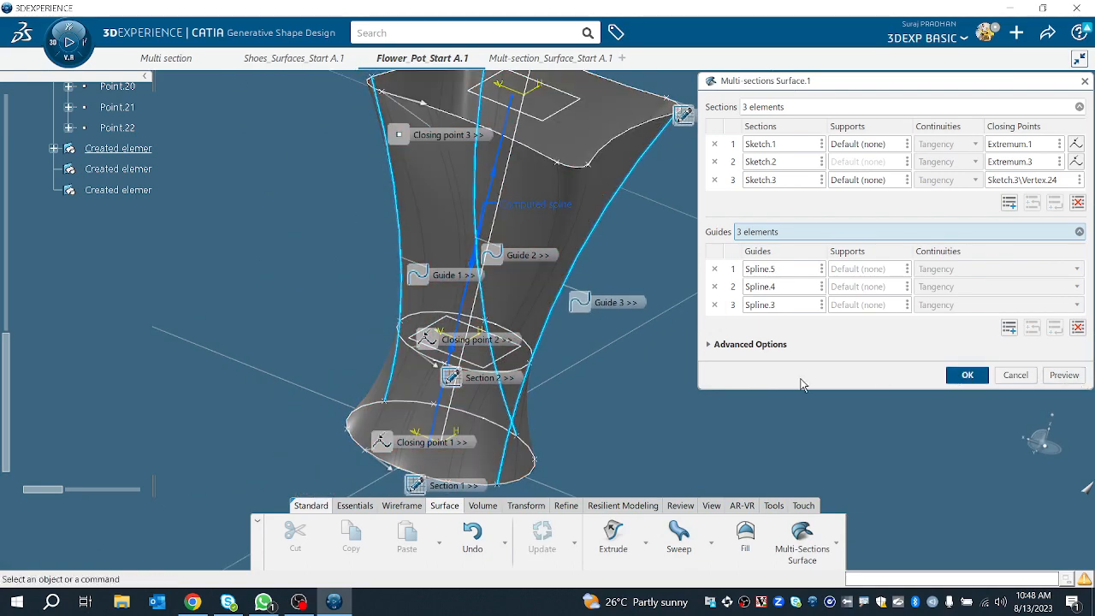
Step: Reopen the multi-sections surface definition to review its guides and advanced options, then close it
middle_drag(704, 314, 663, 482)
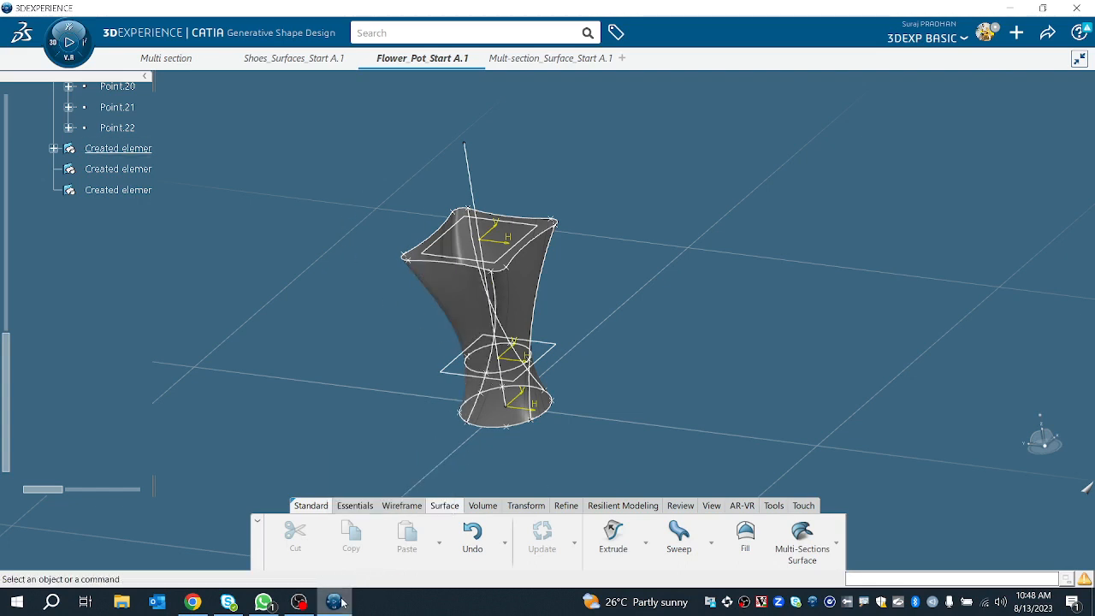
mouse_move(325, 75)
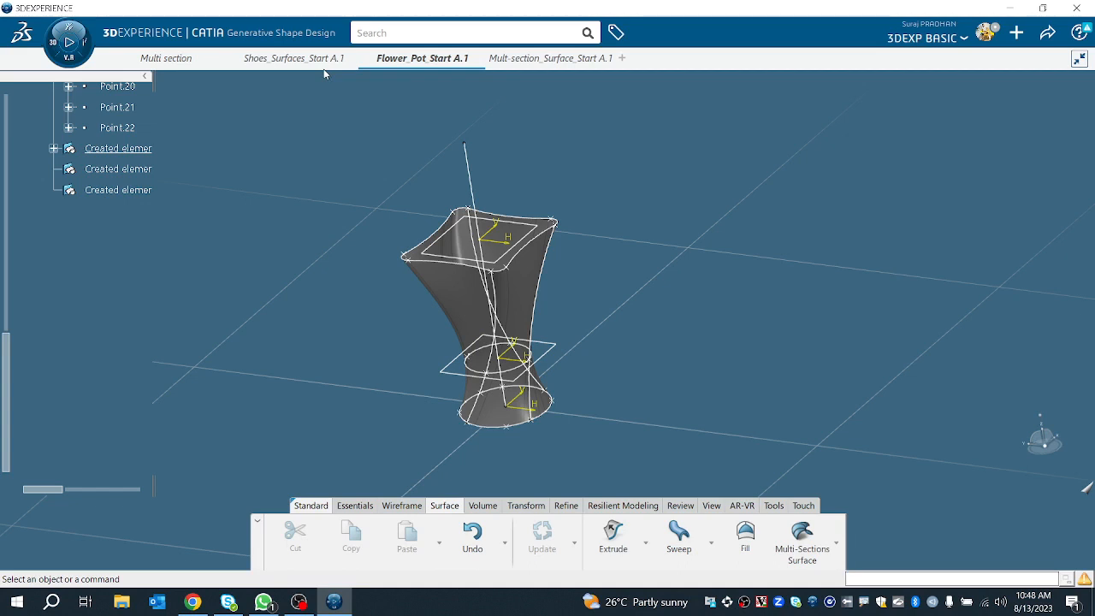
click(541, 288)
double_click(539, 286)
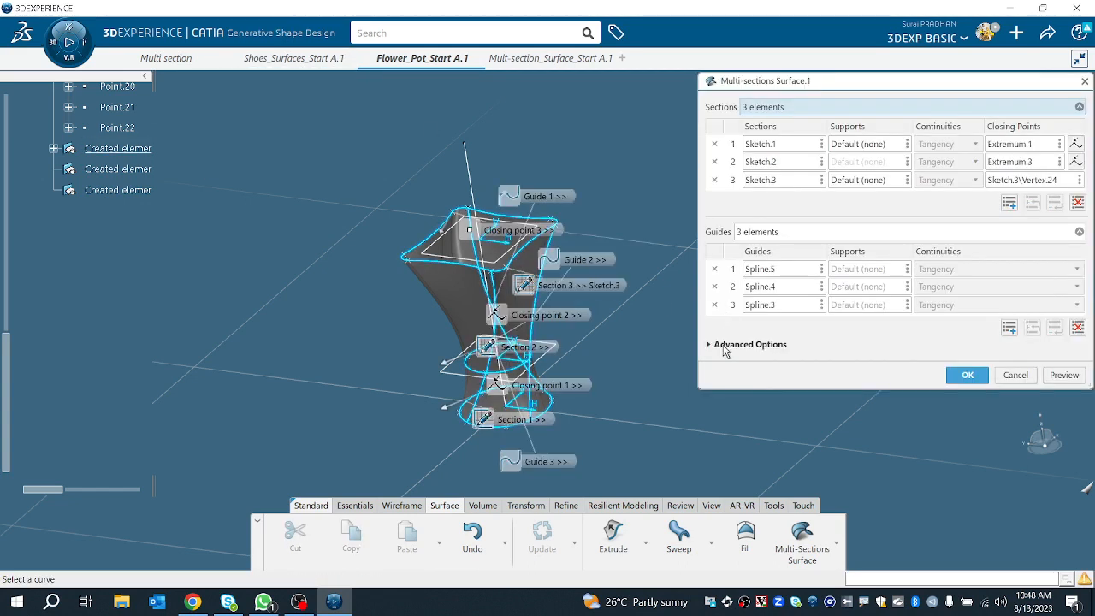
click(727, 342)
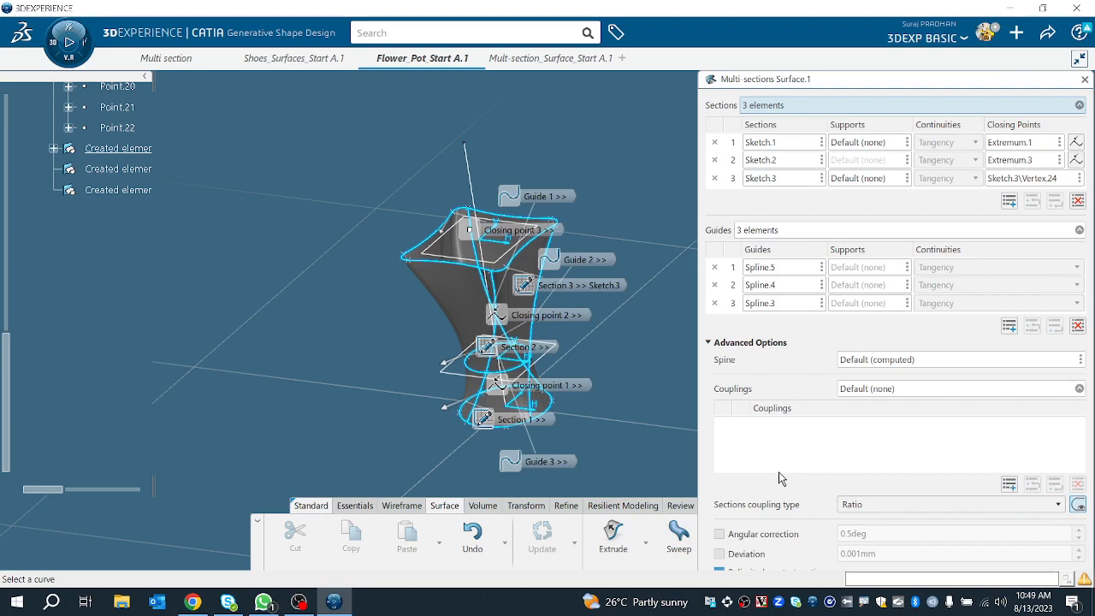
click(1084, 81)
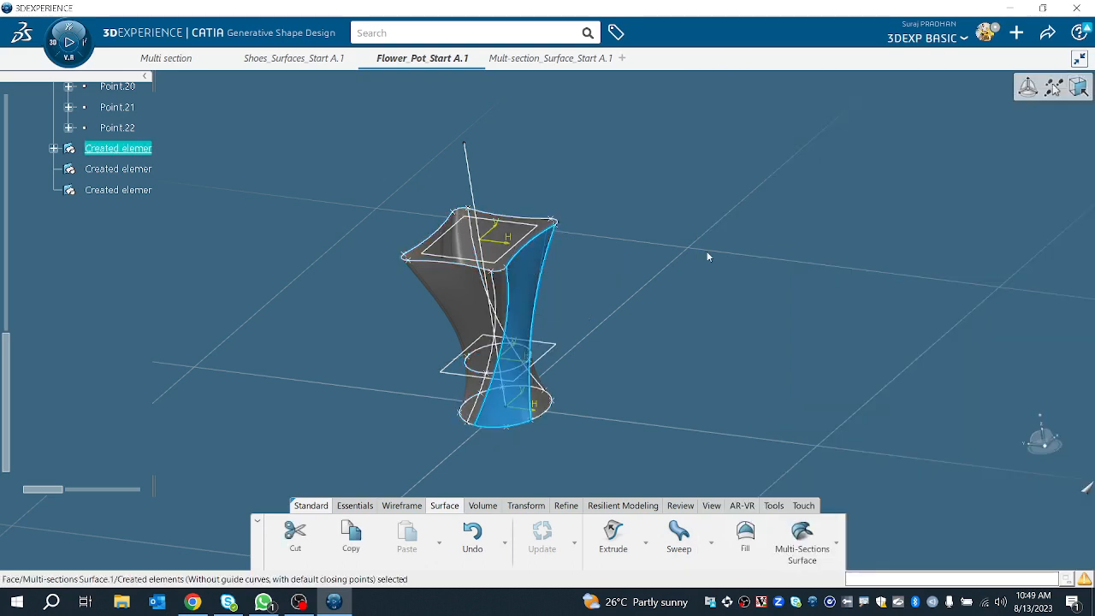
Step: Open a new multi-sections surface definition to inspect its sections coupling type options, then close it
click(383, 217)
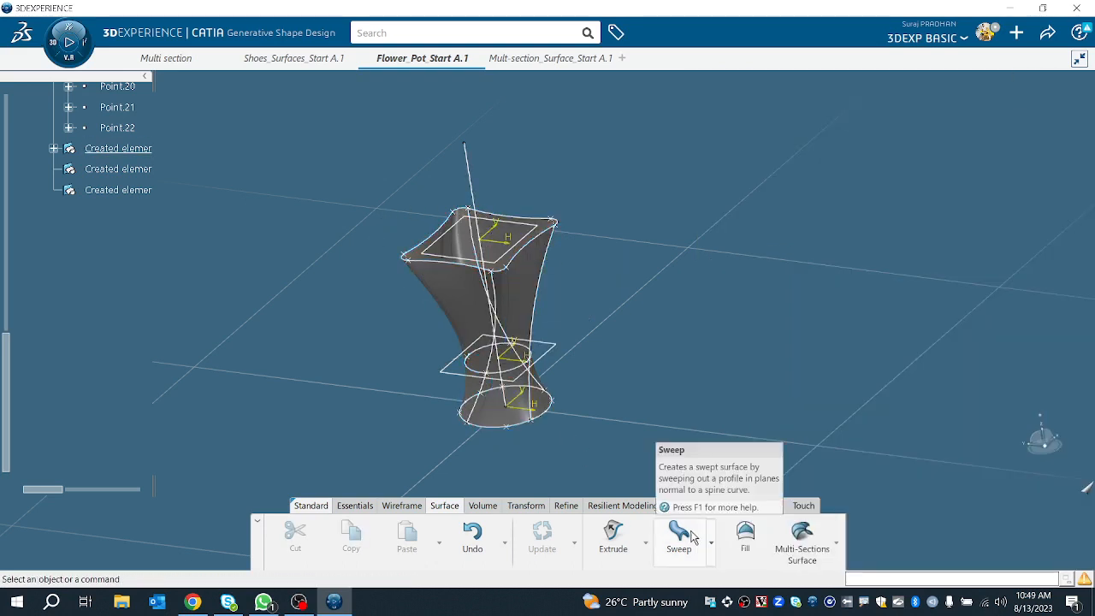
click(821, 549)
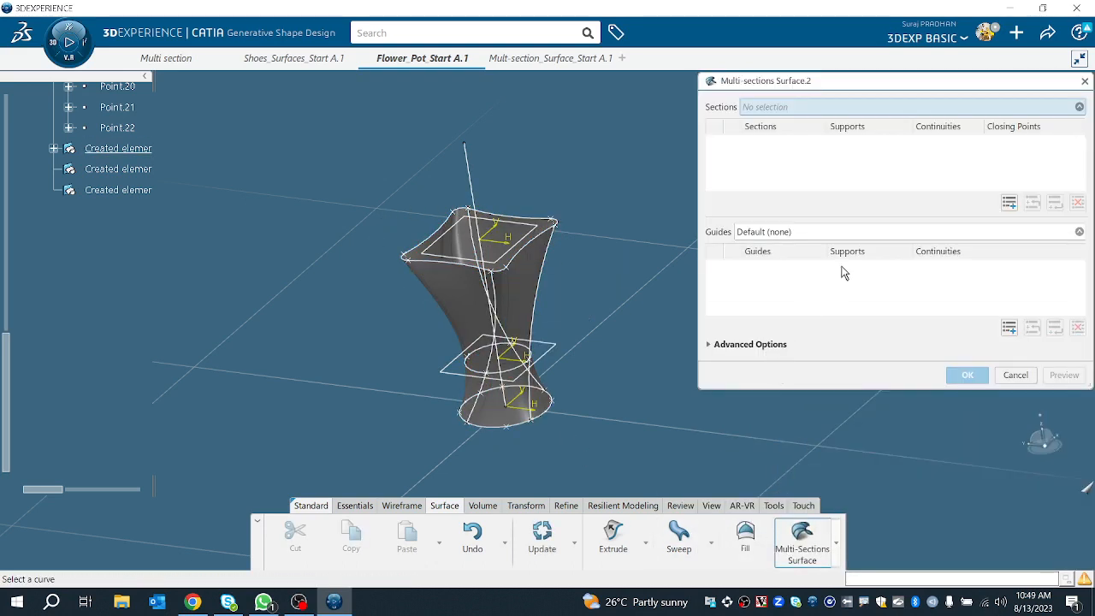
click(774, 345)
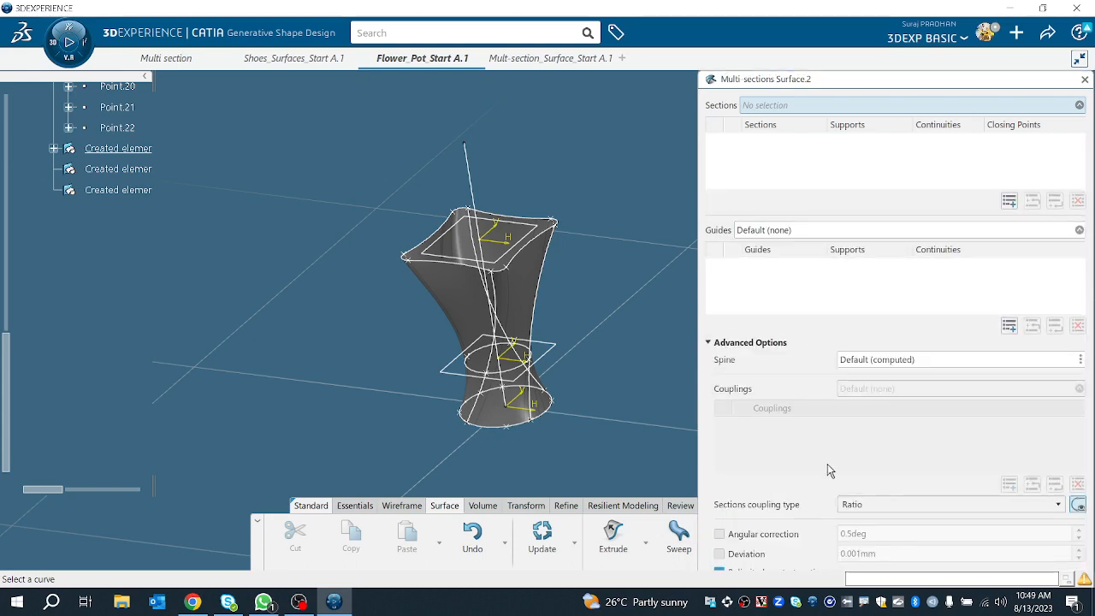
drag(805, 82, 698, 43)
click(722, 466)
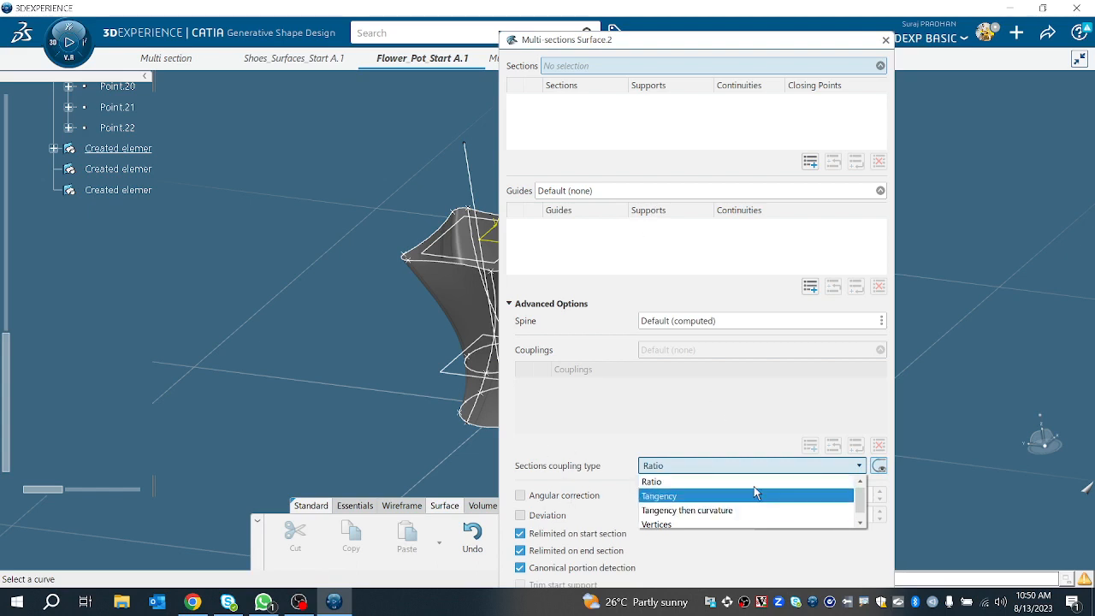
click(334, 205)
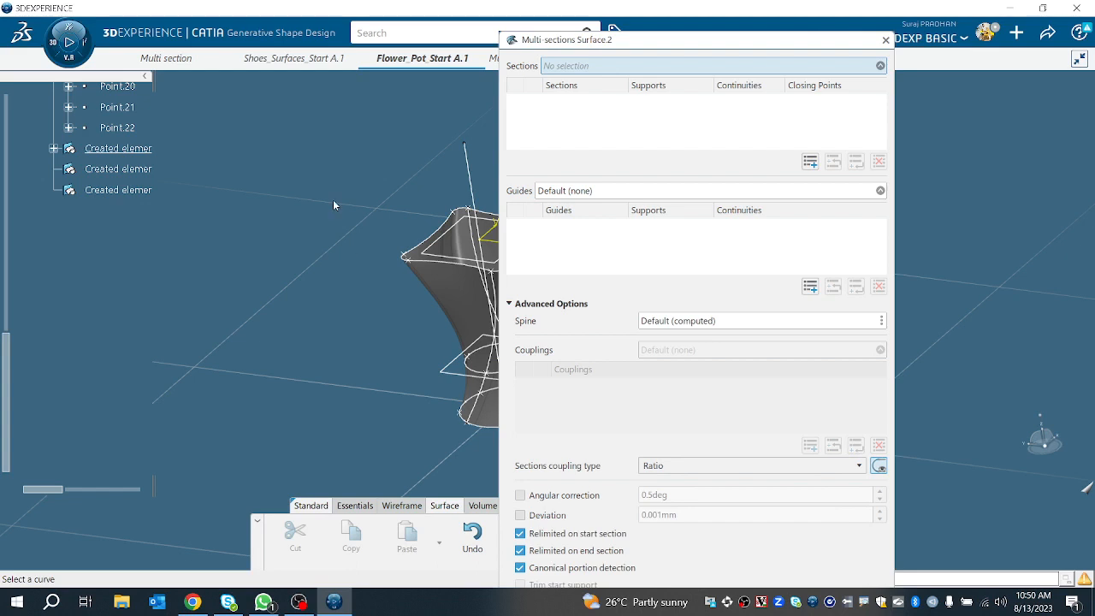
click(885, 41)
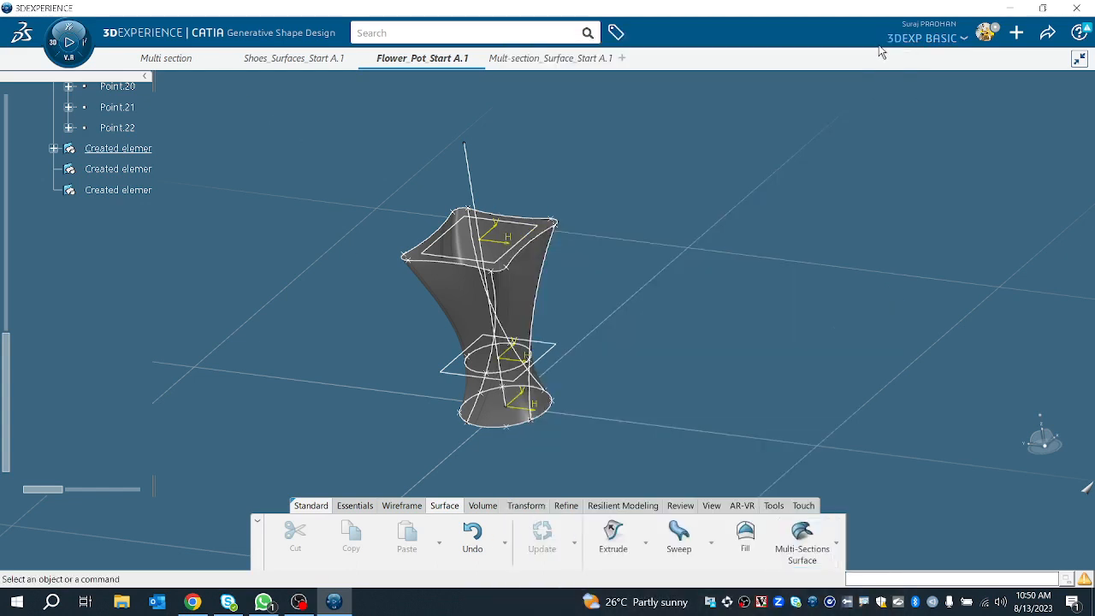
Step: Switch to the Multi section document and create a plane offset 123 mm from the yz plane
click(171, 60)
click(124, 213)
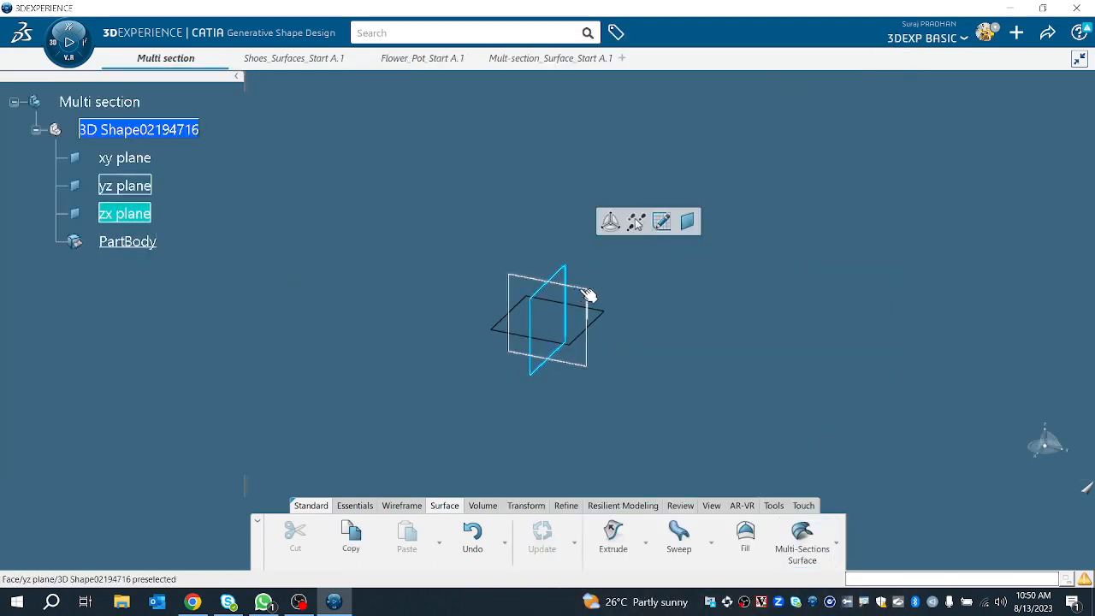
click(763, 358)
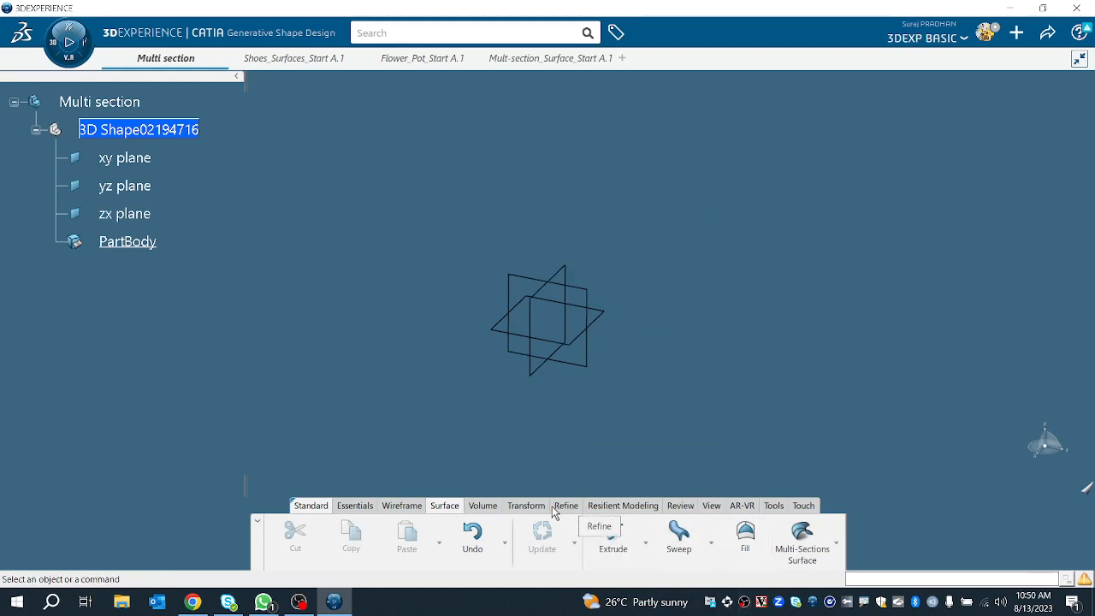
click(356, 507)
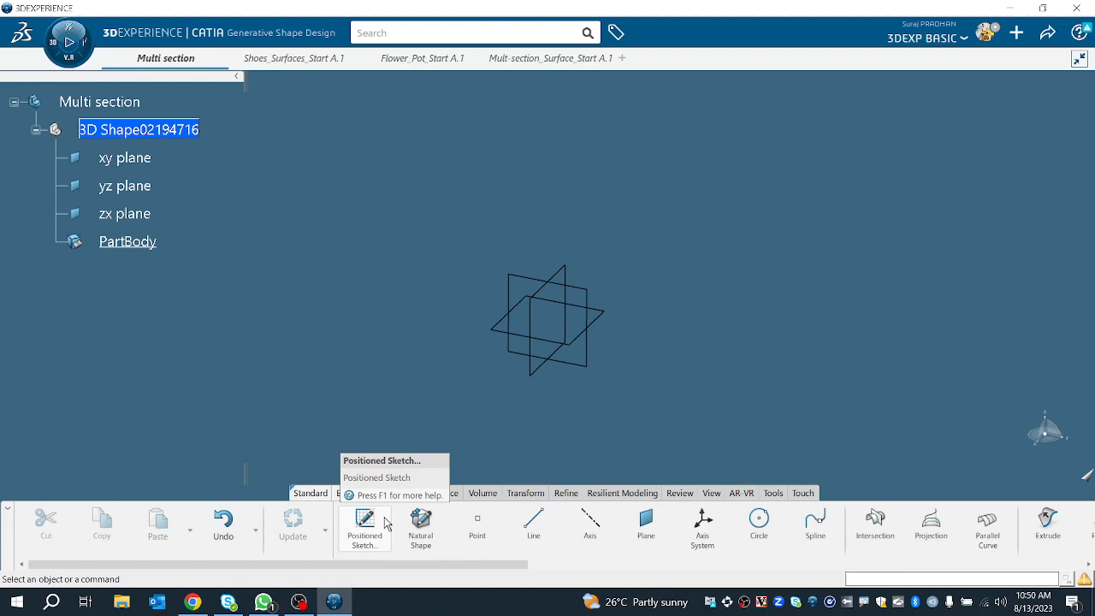
click(646, 526)
click(584, 293)
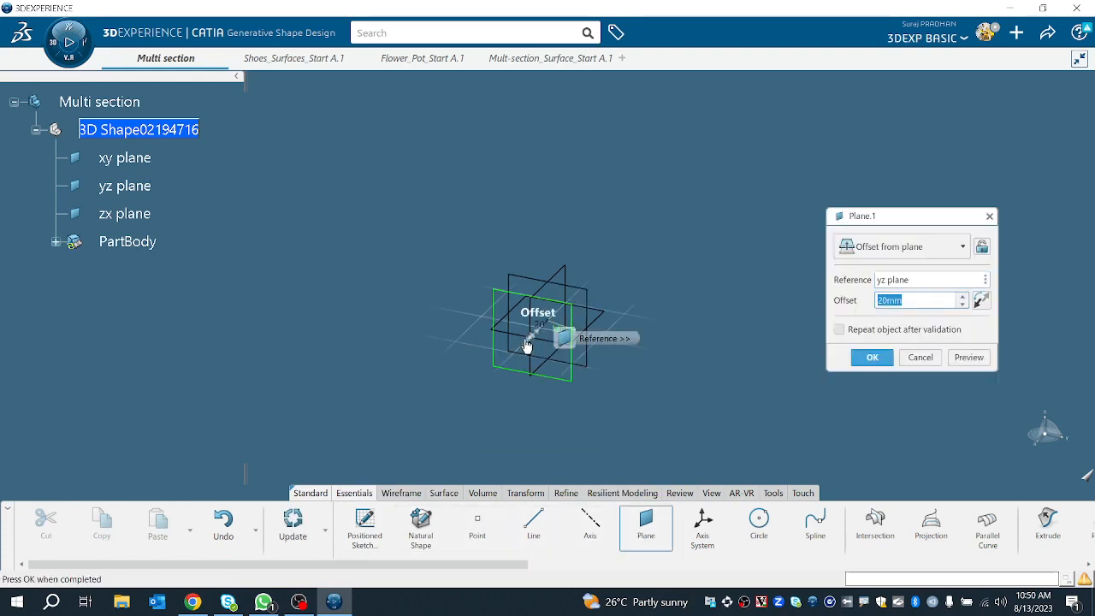
drag(527, 345, 454, 408)
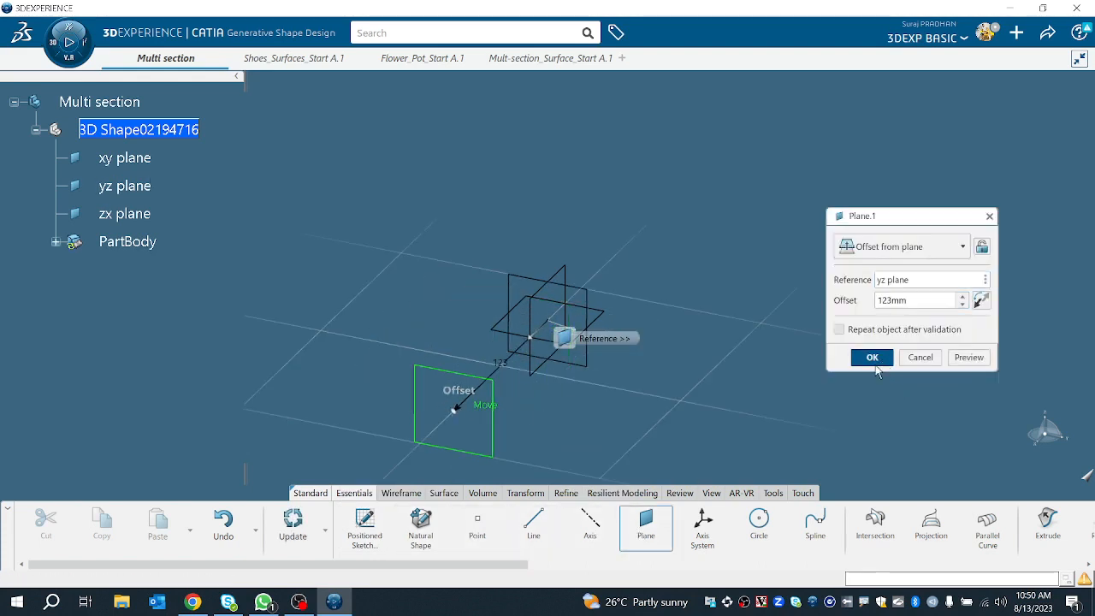
click(872, 357)
Step: Create a second plane offset 80 mm from Plane.1
click(646, 526)
click(548, 328)
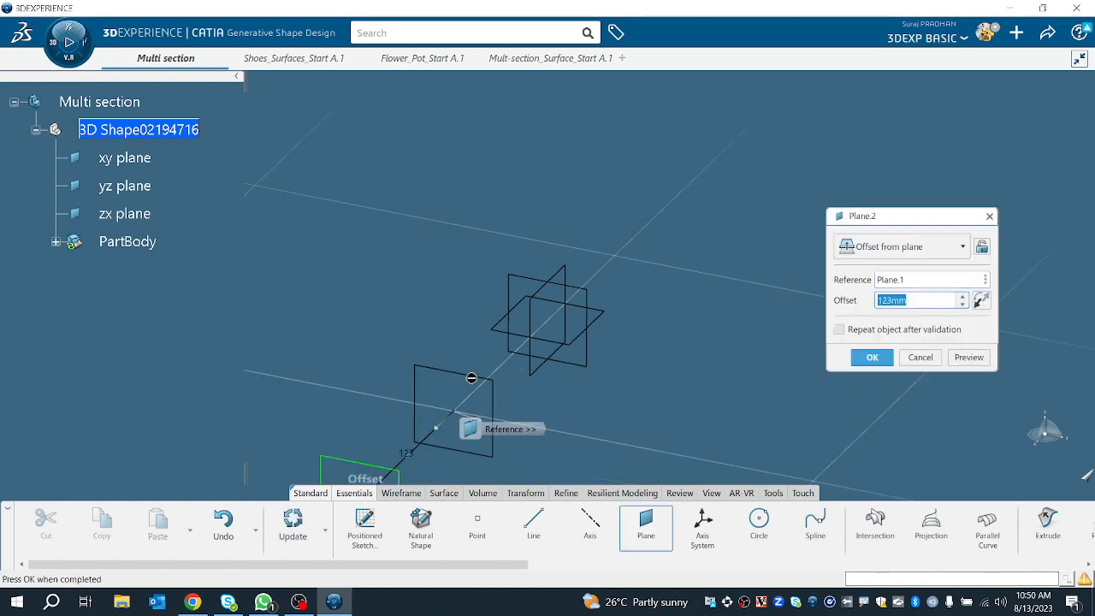
middle_drag(471, 378, 545, 262)
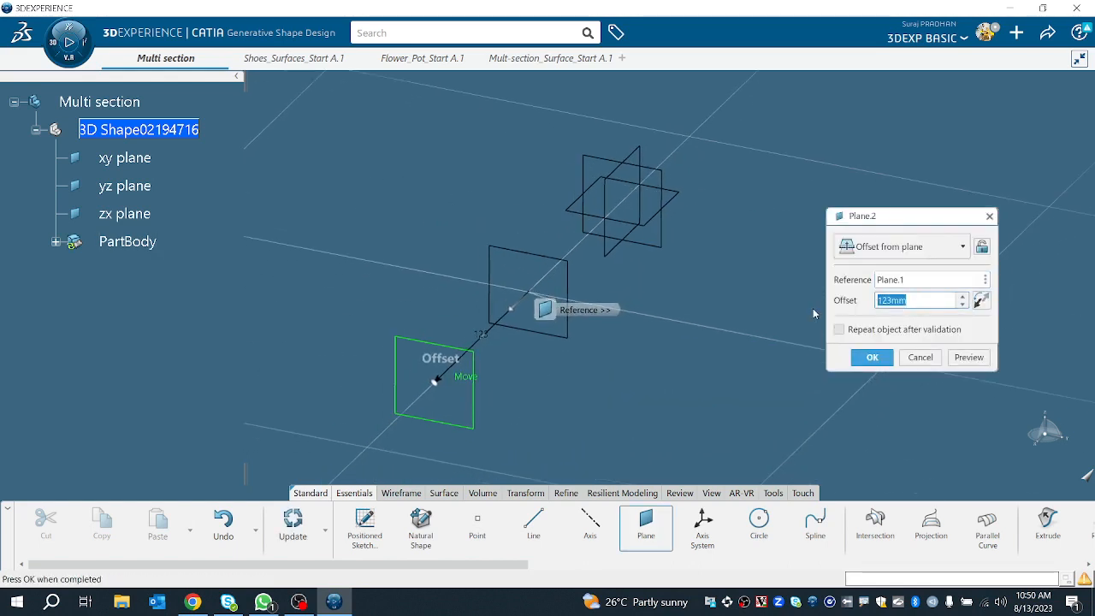
text(80)
key(Return)
Step: Set the first offset plane's offset from the yz plane to 180 mm
double_click(566, 274)
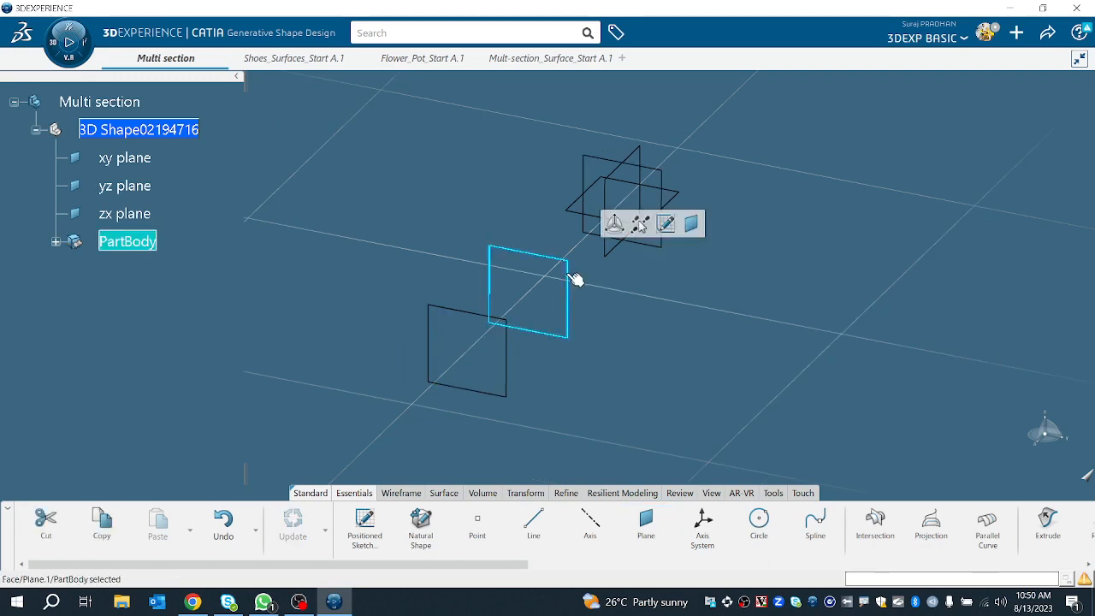
text(180)
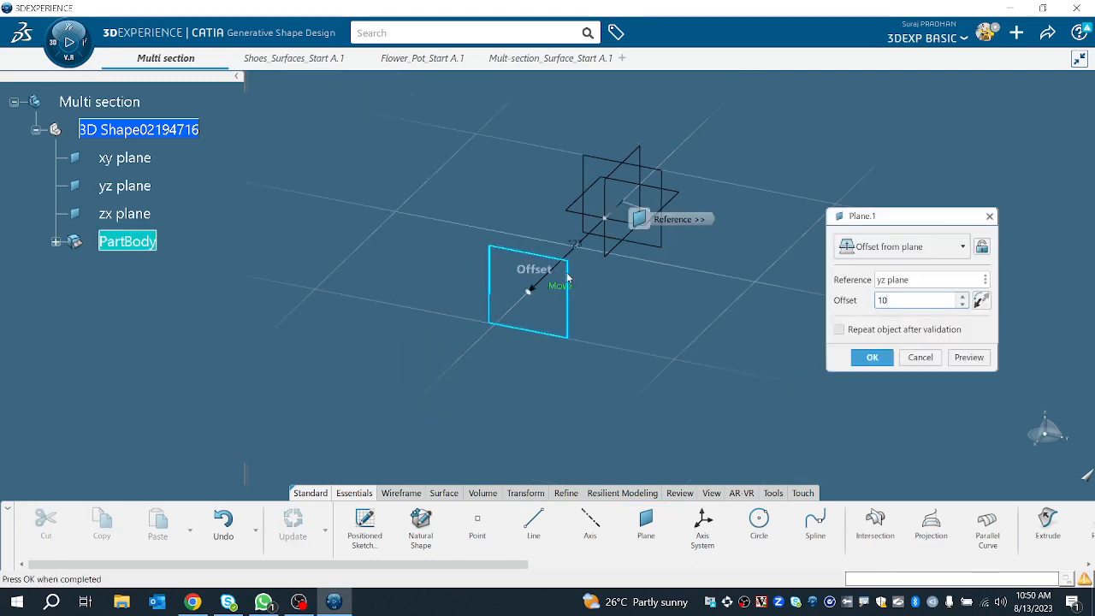
key(Return)
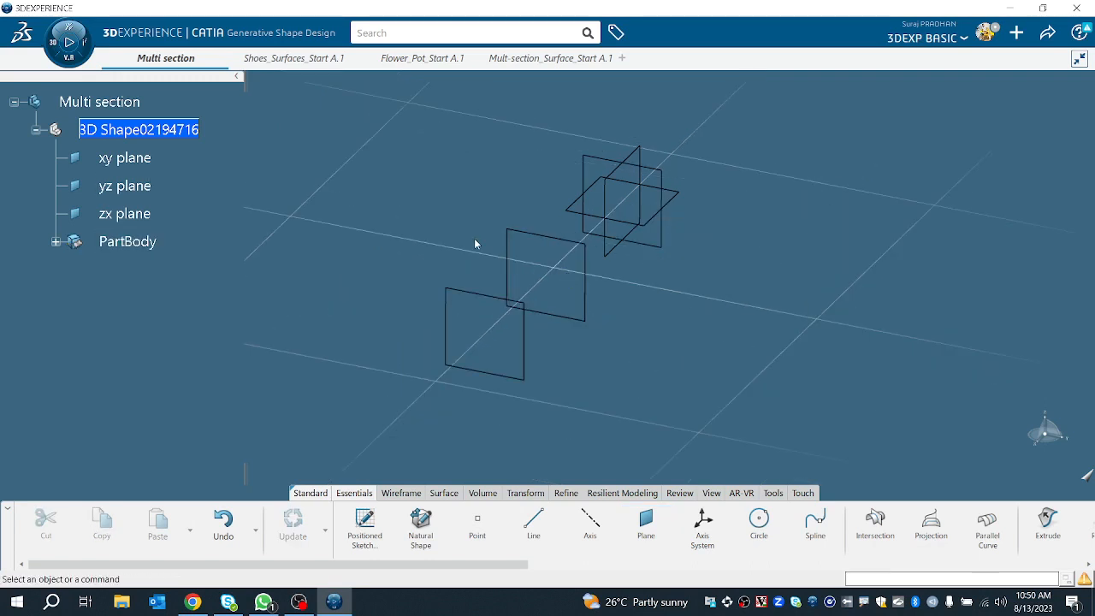
Step: Sketch an open polyline profile on the yz plane shaped like a wide stepped roof outline
click(664, 175)
click(753, 128)
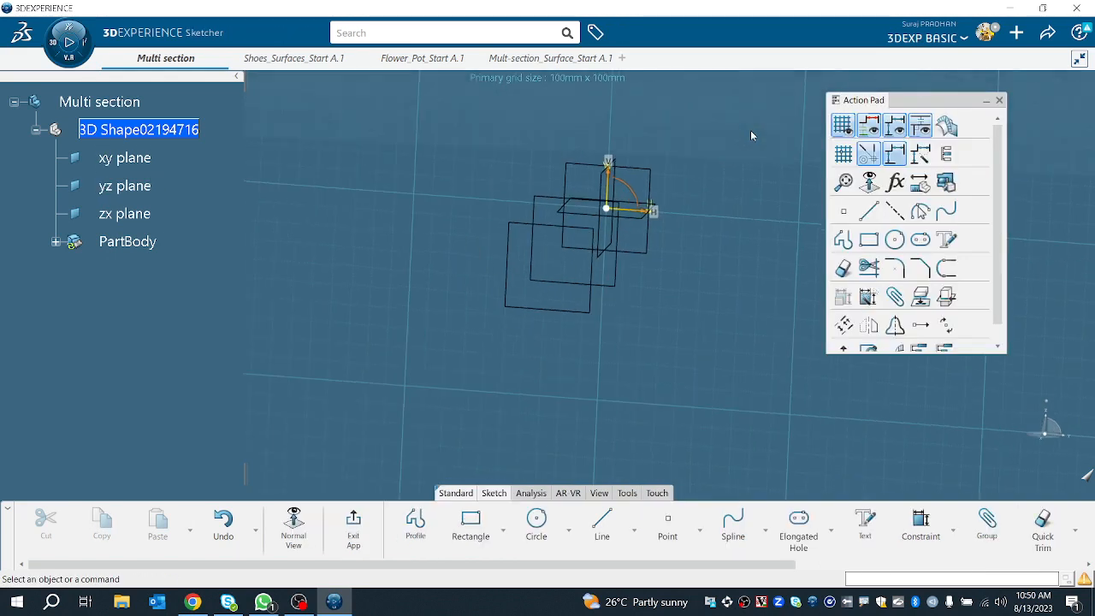
click(843, 240)
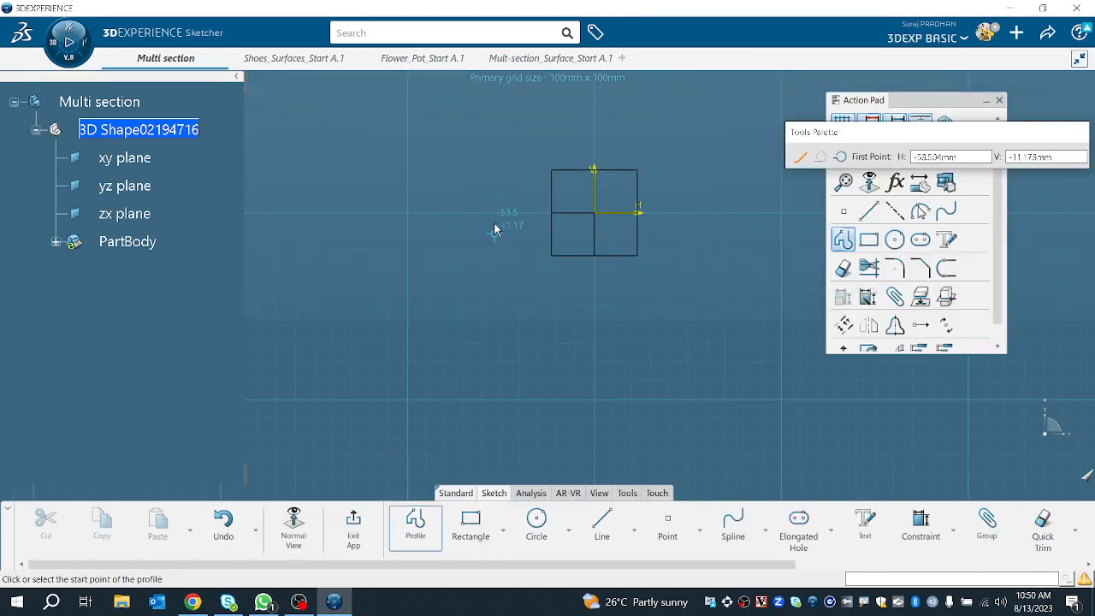
click(485, 208)
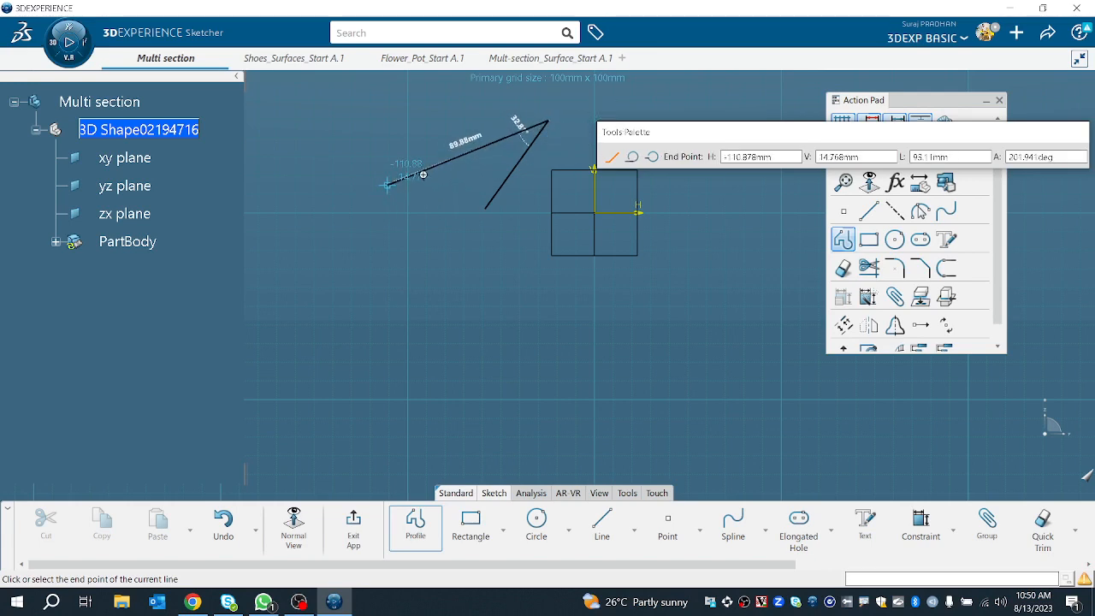
middle_drag(550, 147, 307, 254)
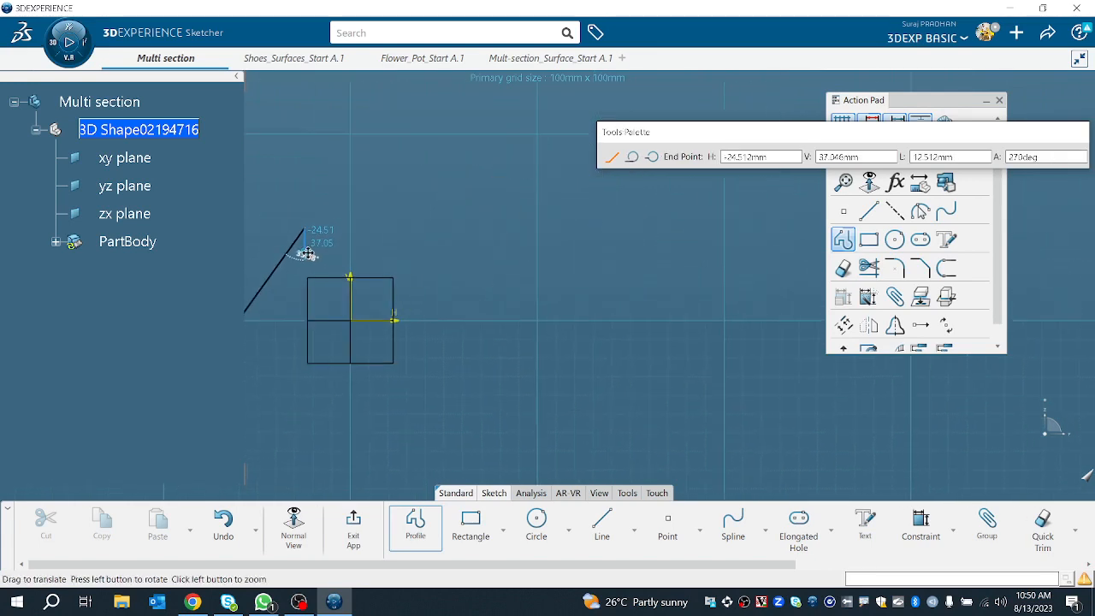
click(427, 228)
click(484, 267)
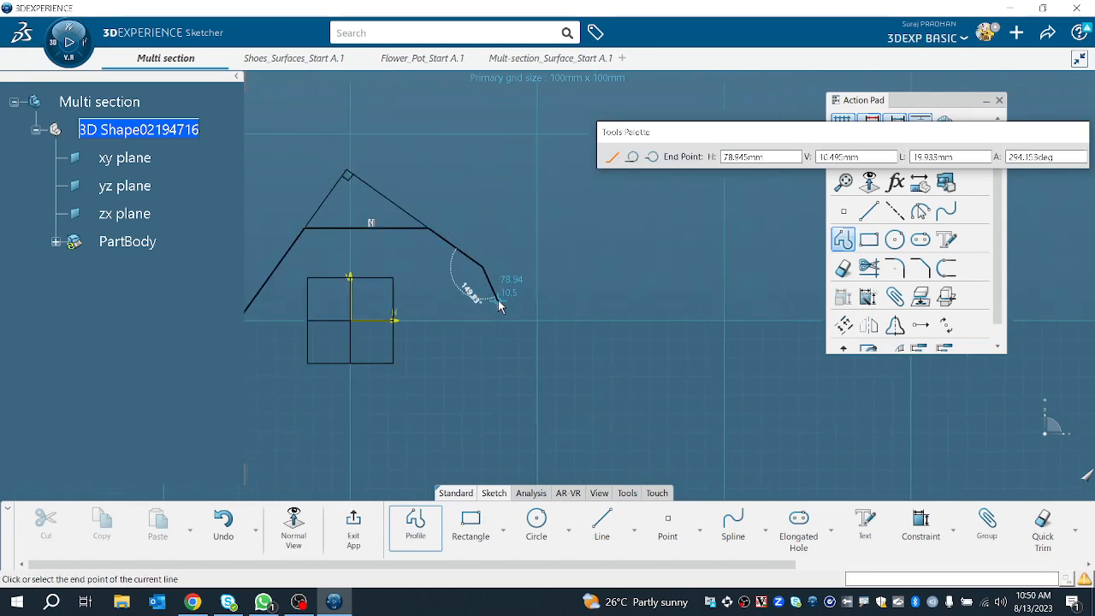
click(497, 301)
click(546, 318)
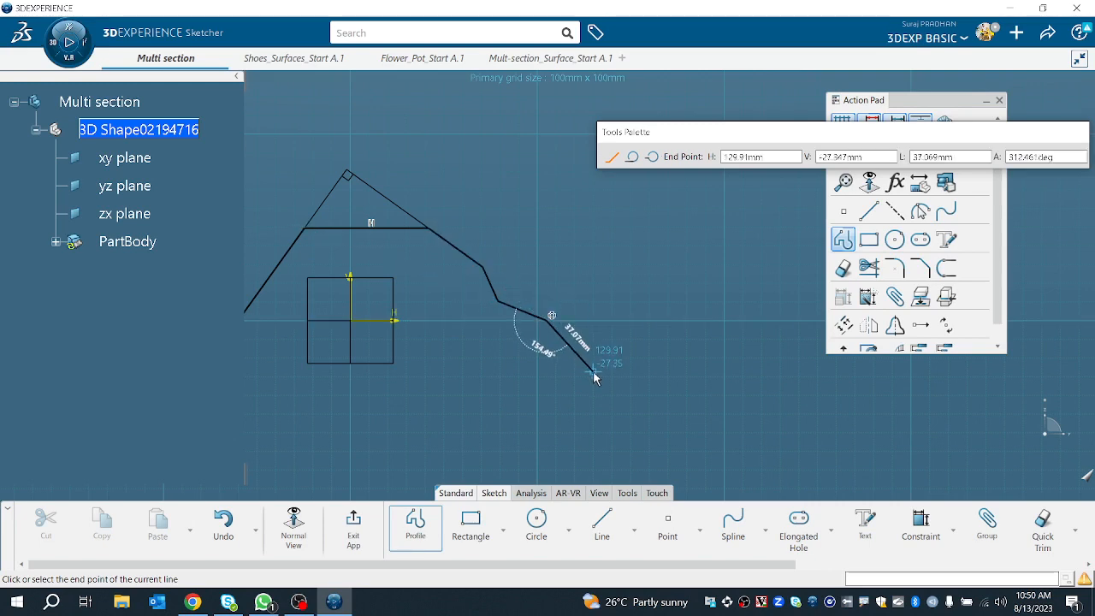
text(`)
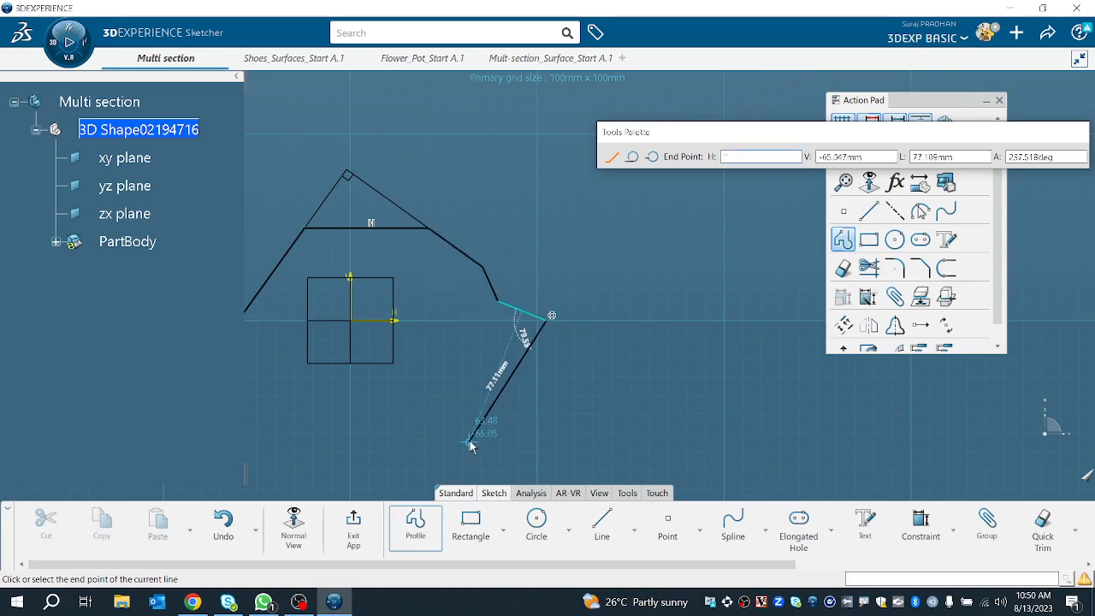
key(Escape)
click(605, 351)
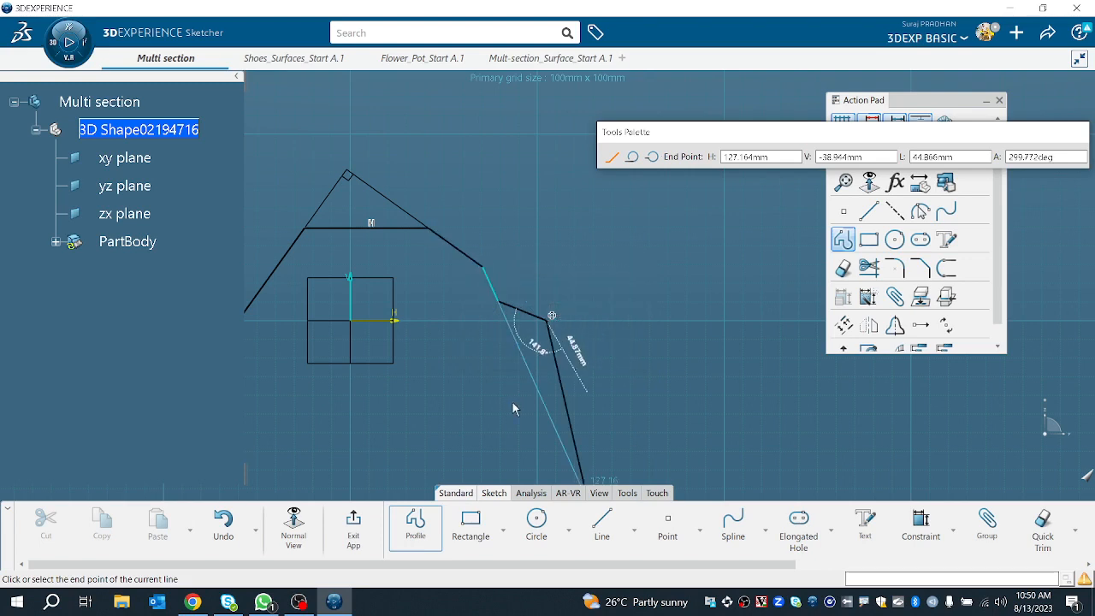
key(Escape)
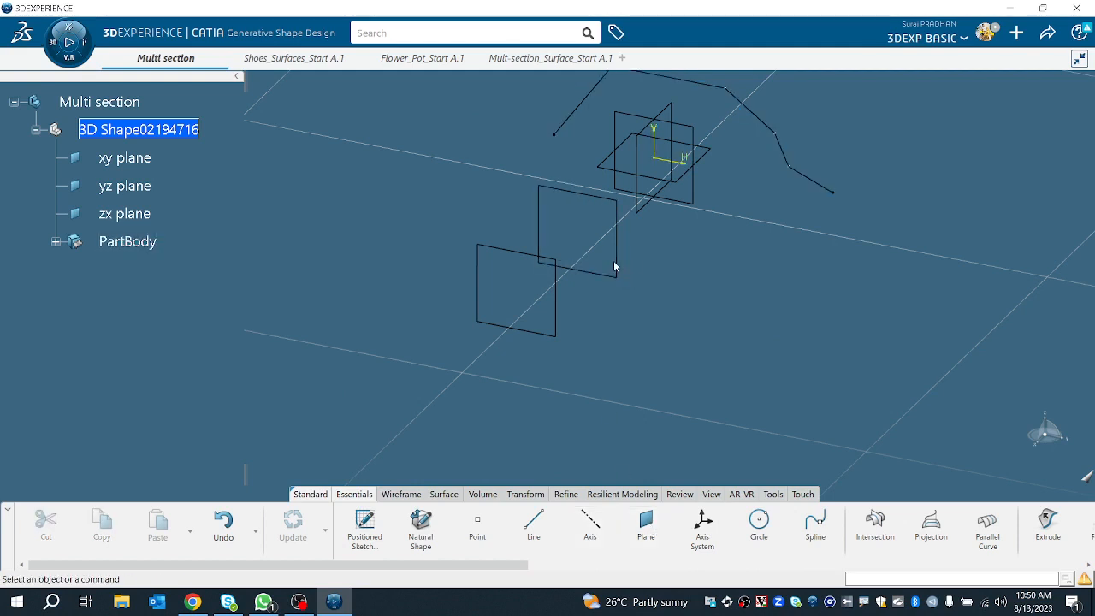
Step: Sketch a smaller open polyline profile of similar shape on Plane.1 and exit the sketcher
click(616, 261)
click(719, 206)
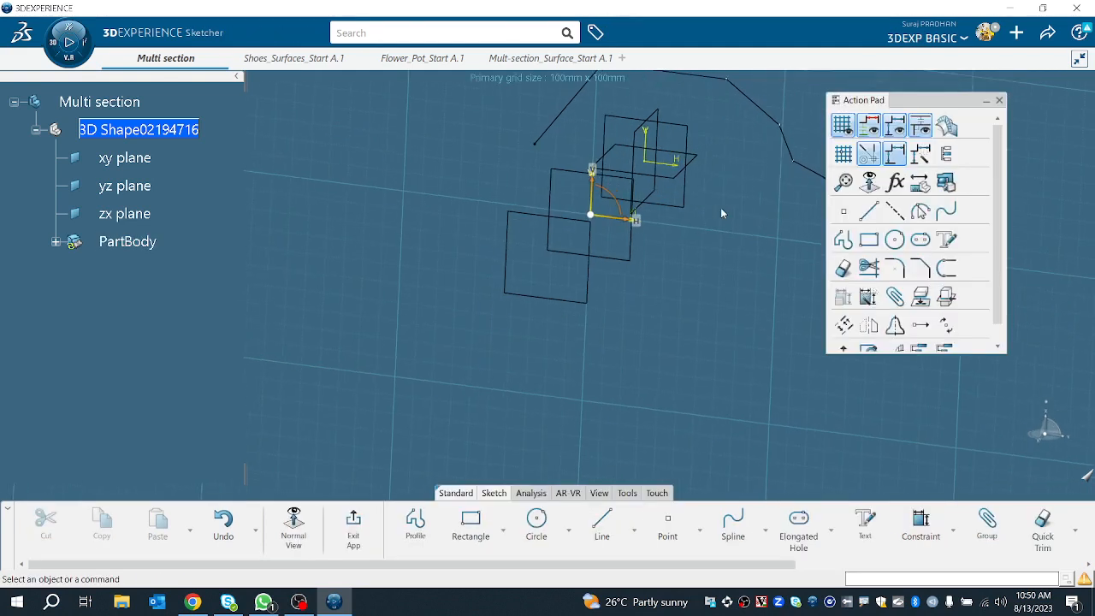
click(415, 524)
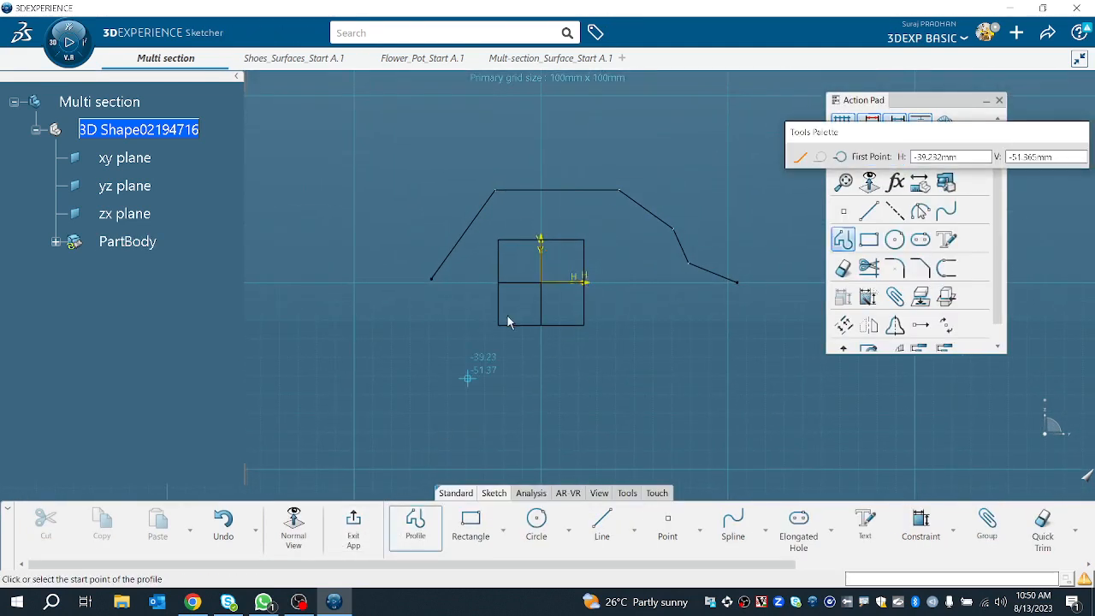
click(460, 288)
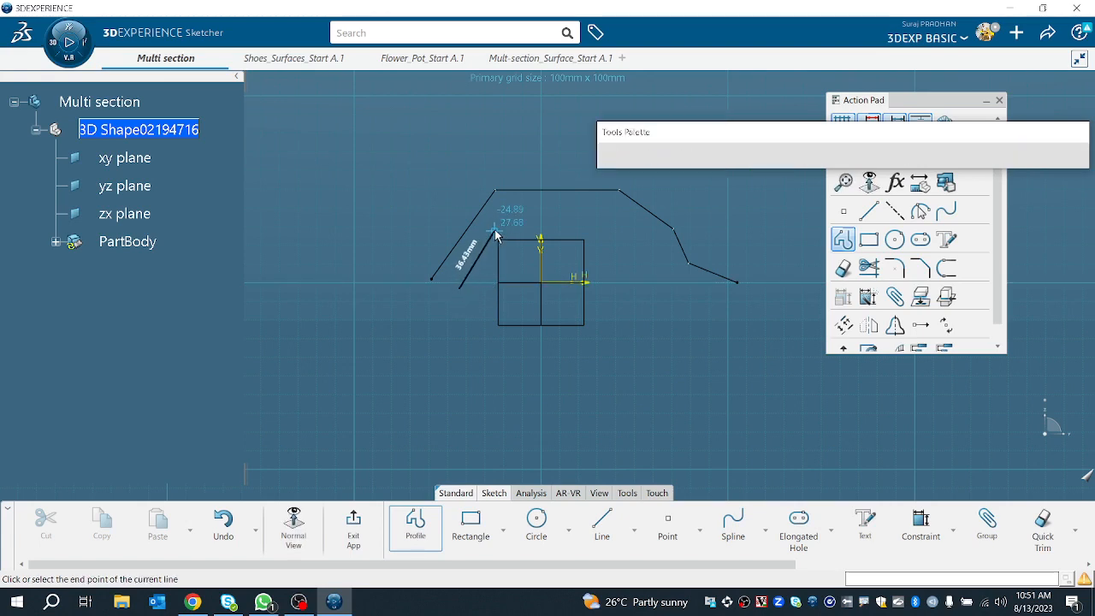
click(494, 231)
click(596, 228)
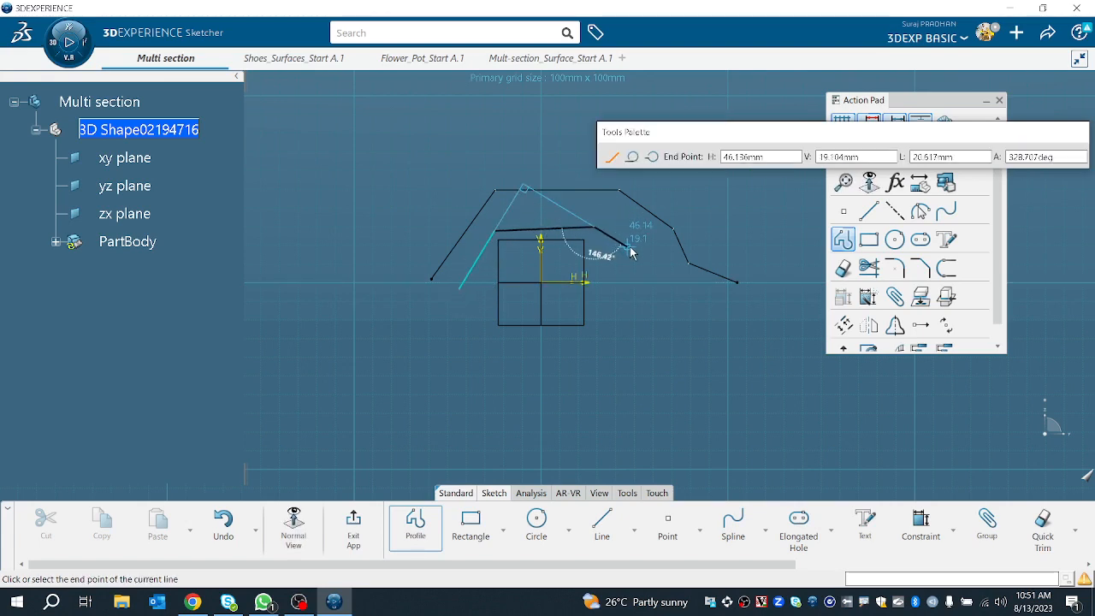
click(636, 250)
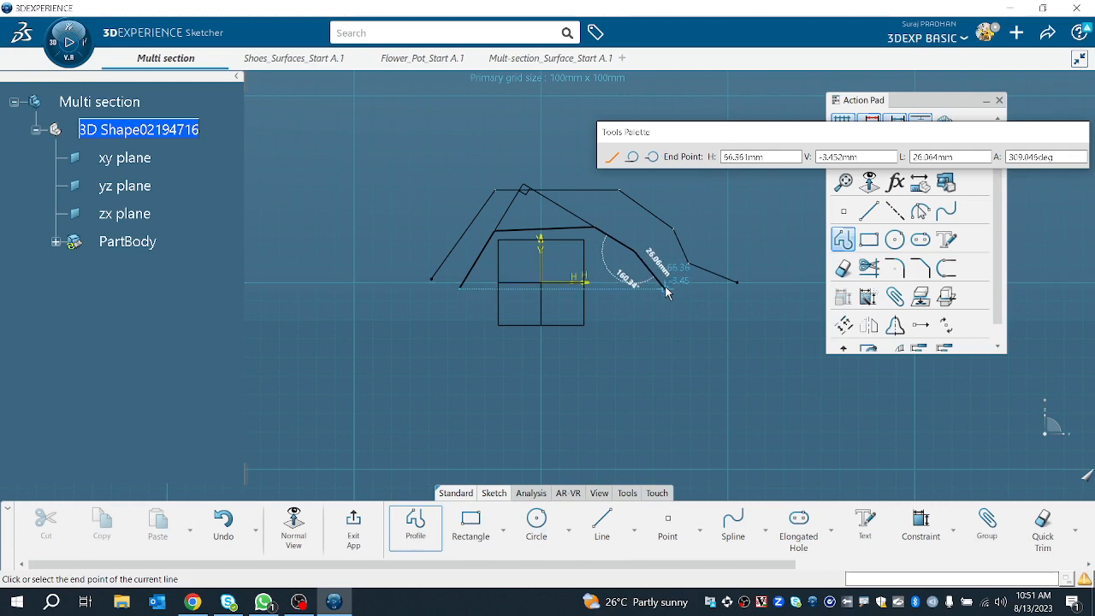
double_click(696, 288)
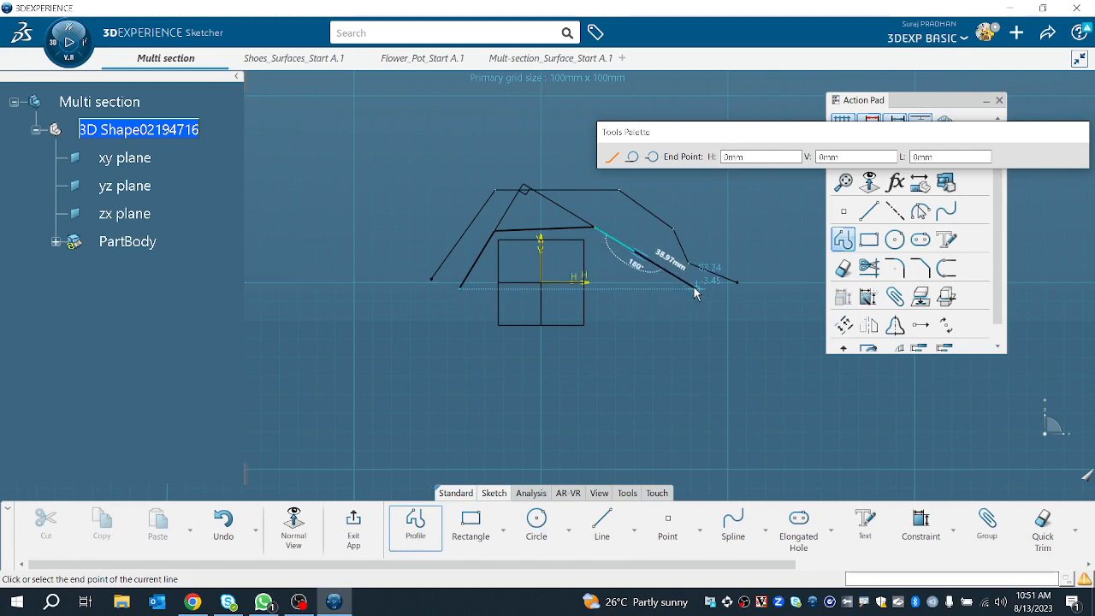
click(440, 451)
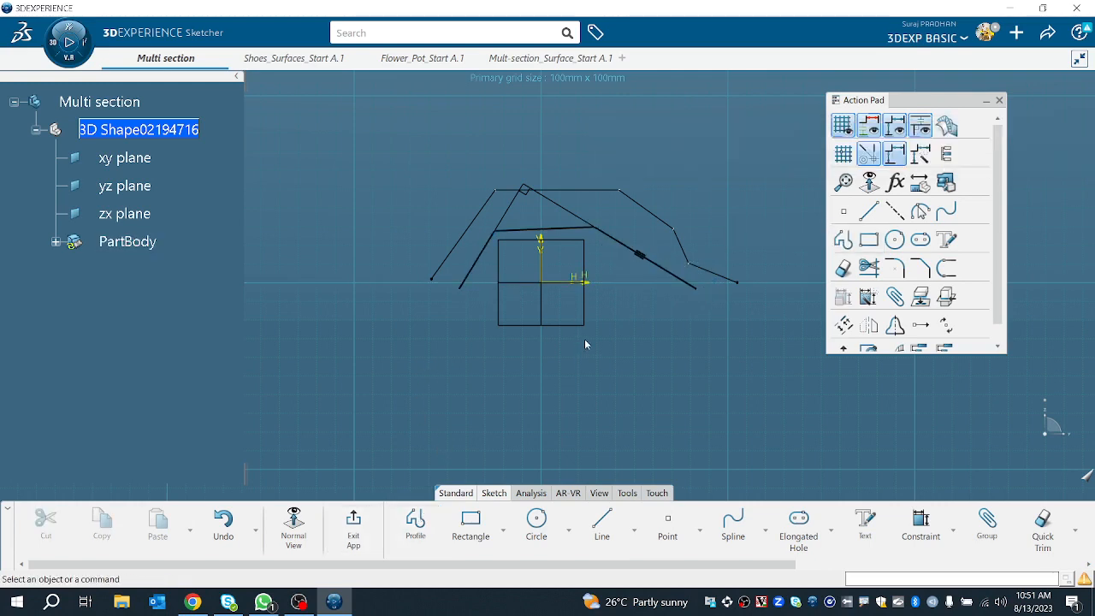
click(353, 528)
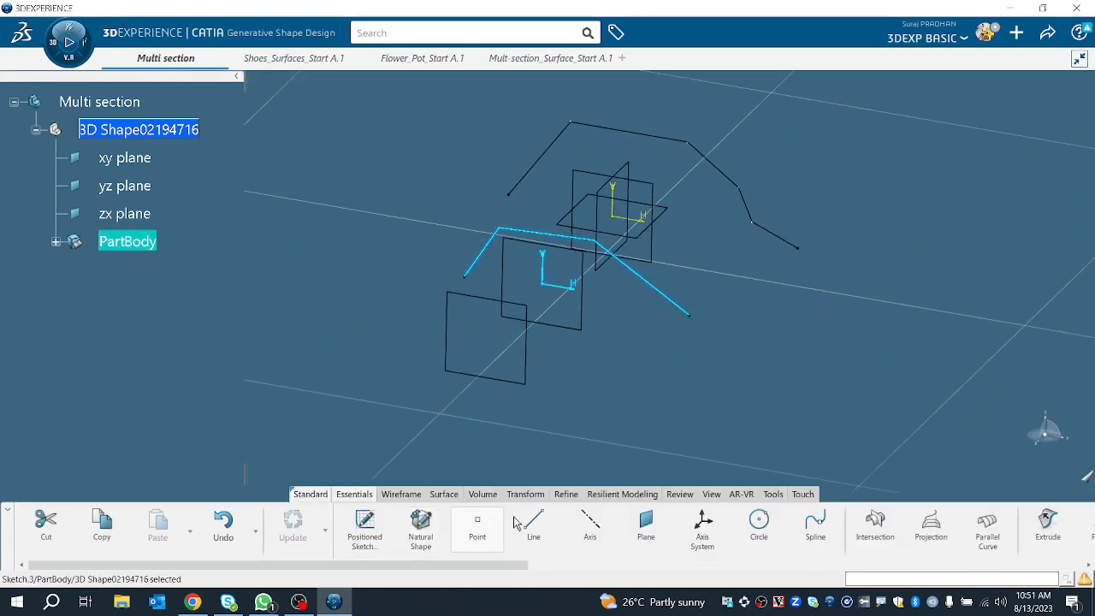
Step: Sketch the third, smallest open polyline profile of similar stepped shape on the second offset plane and exit the sketcher
click(519, 387)
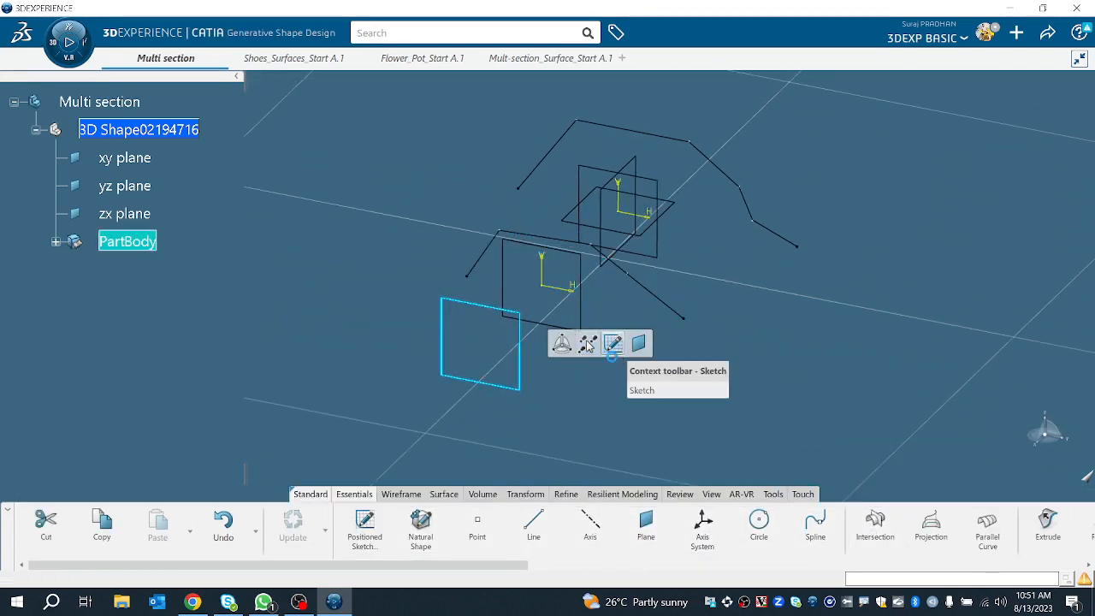
click(613, 343)
click(415, 526)
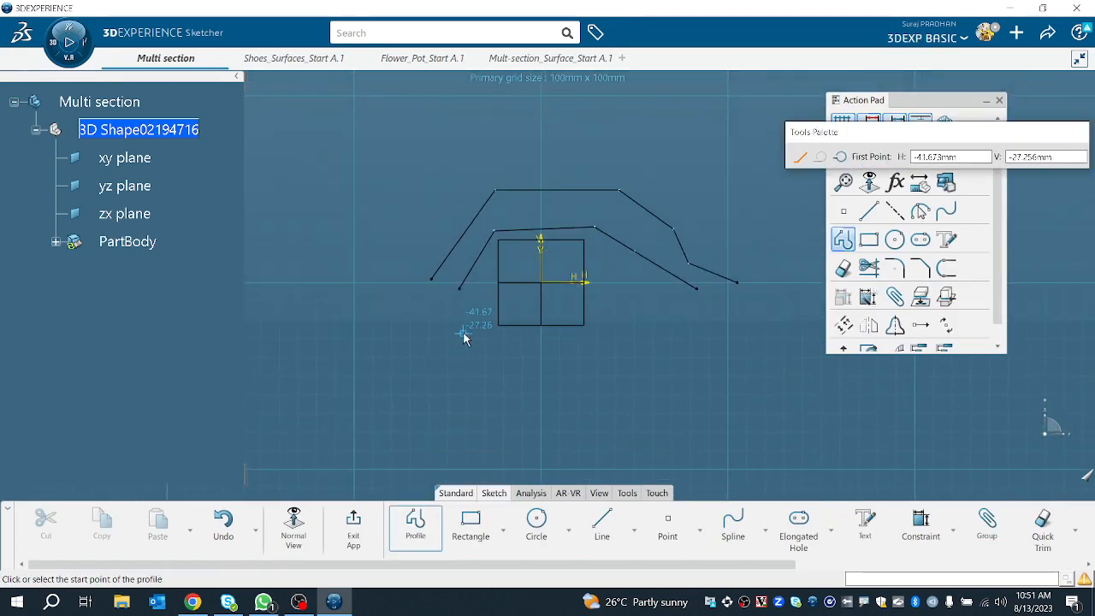
click(458, 342)
click(516, 276)
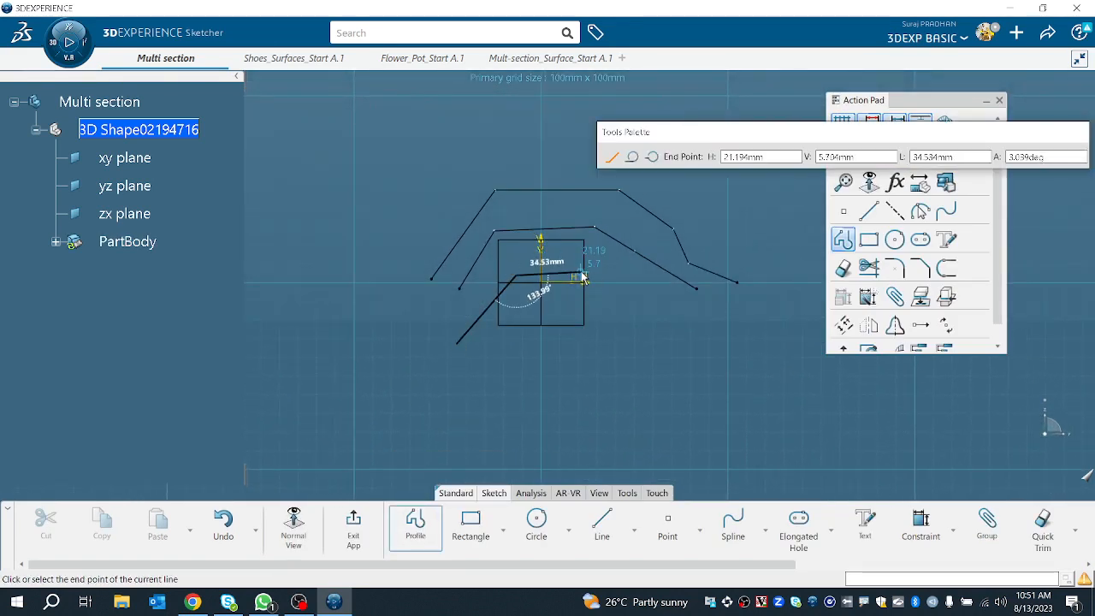
click(585, 277)
click(634, 301)
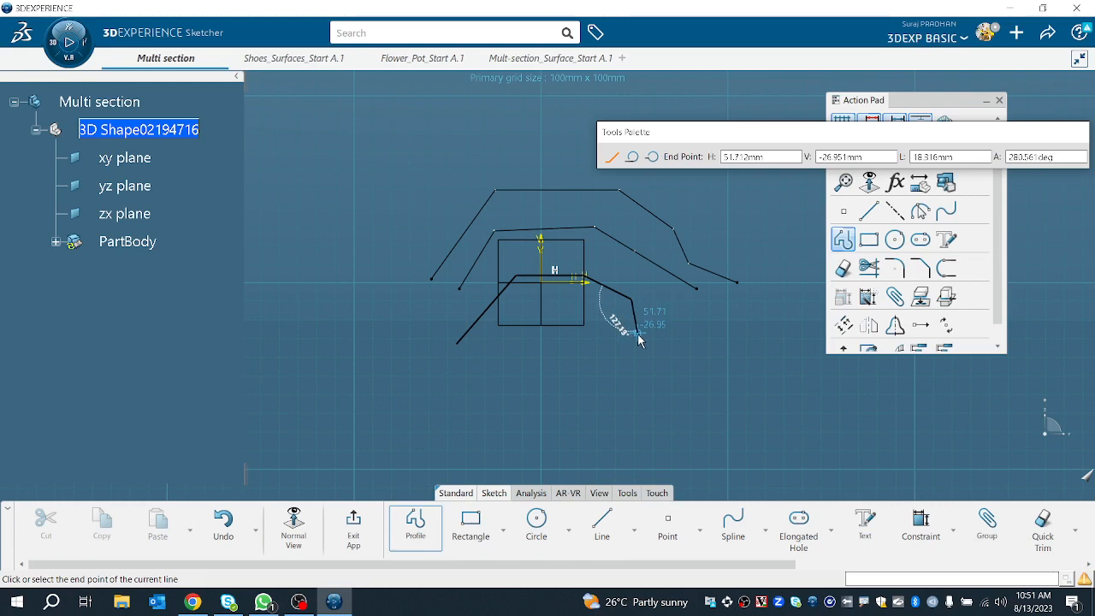
double_click(664, 340)
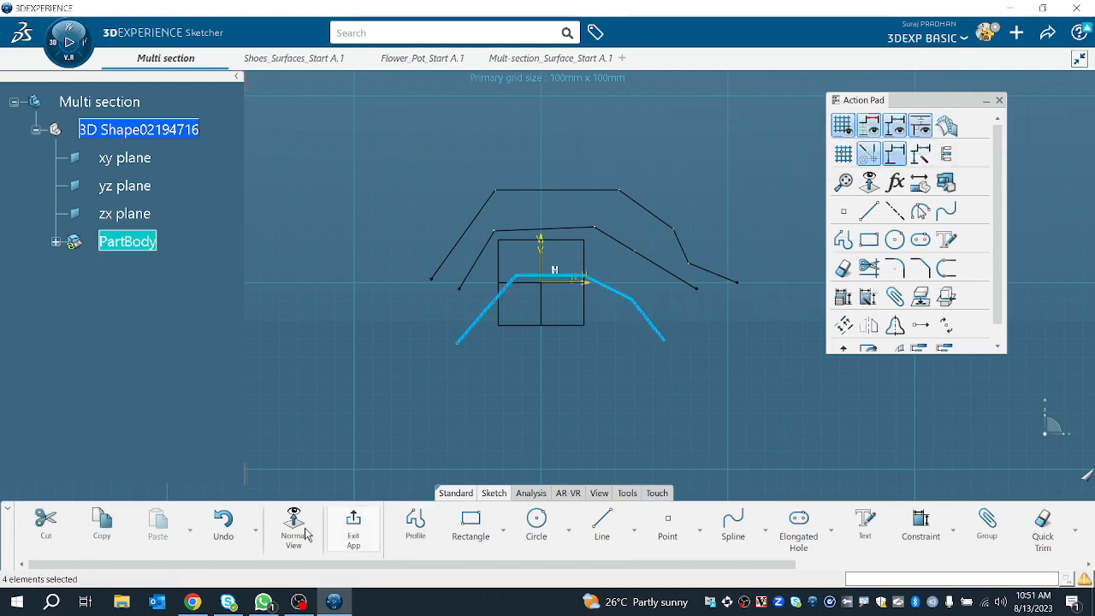
click(353, 524)
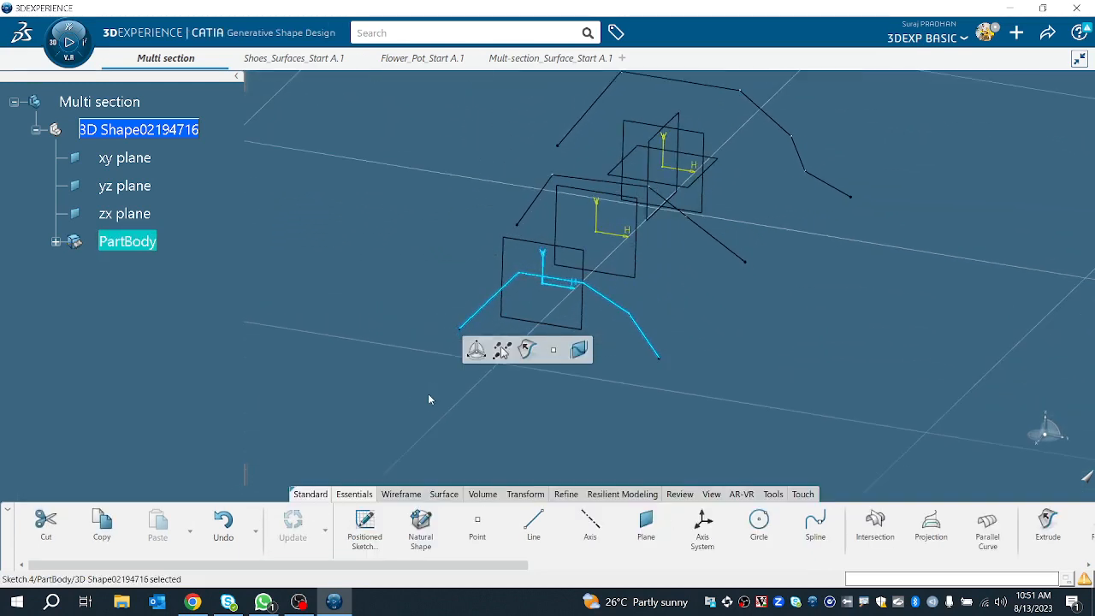
Step: Start a Multi-Sections Surface and select the three profile sketches in order as its sections
click(714, 441)
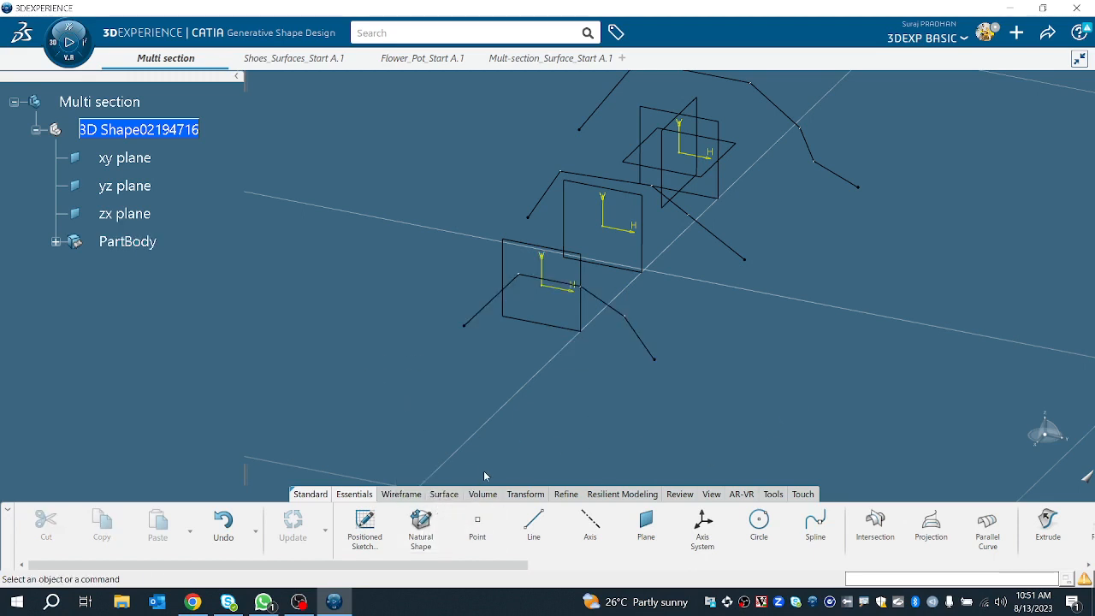
click(456, 492)
click(802, 536)
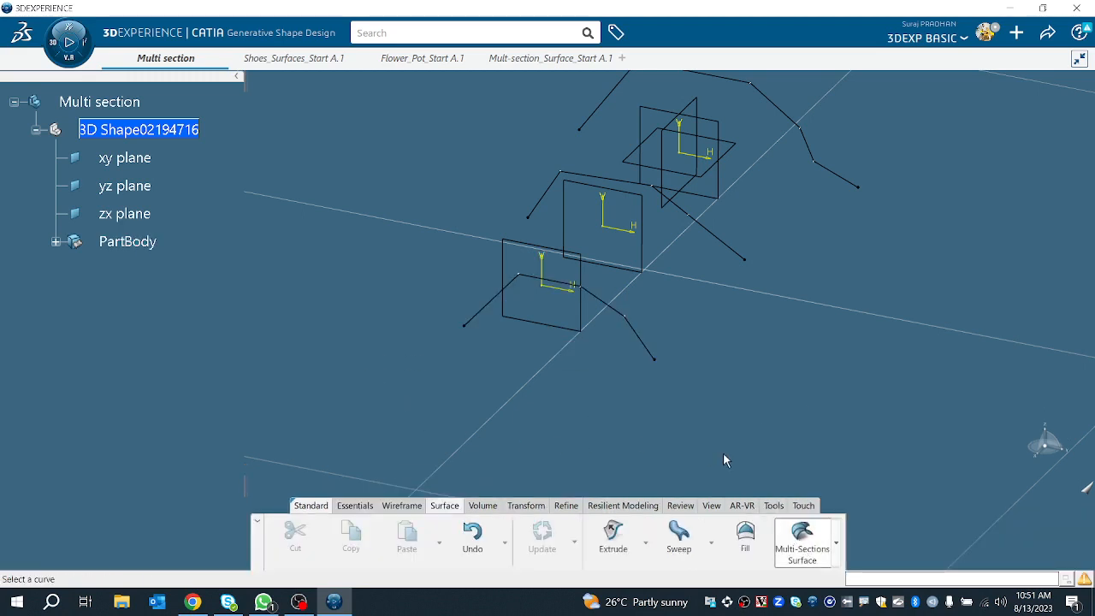
mouse_move(646, 43)
mouse_down()
mouse_move(882, 154)
mouse_move(844, 160)
mouse_up()
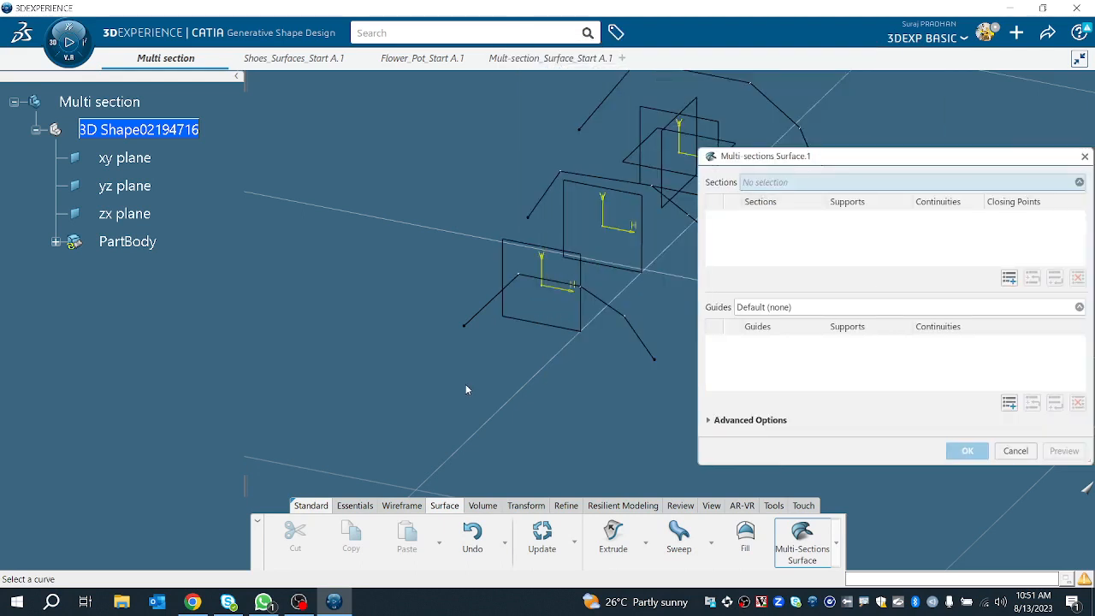
middle_drag(466, 384, 293, 407)
click(326, 314)
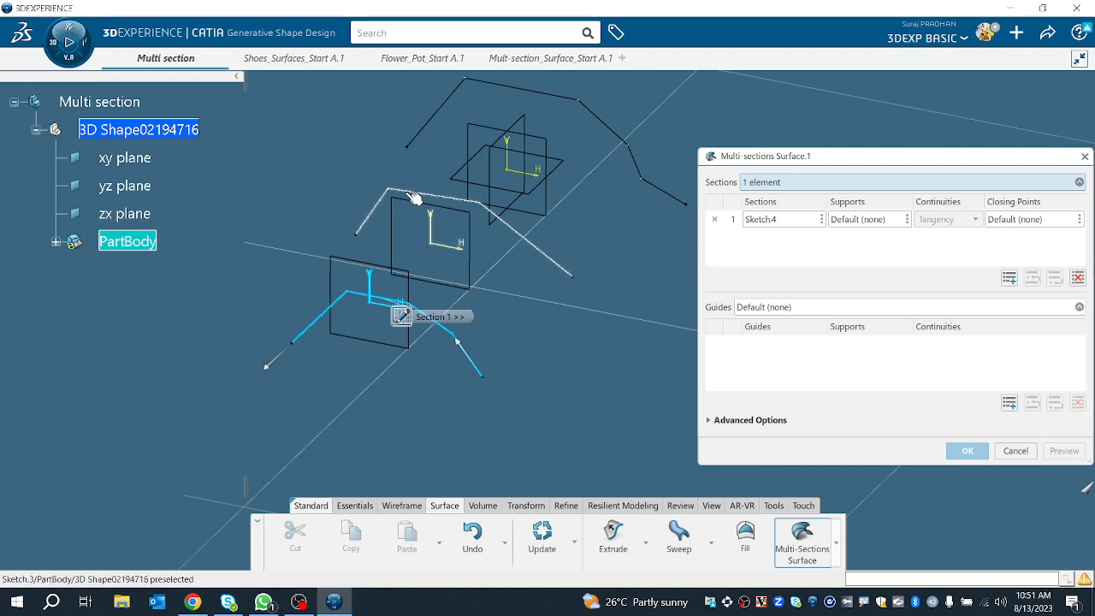
click(425, 202)
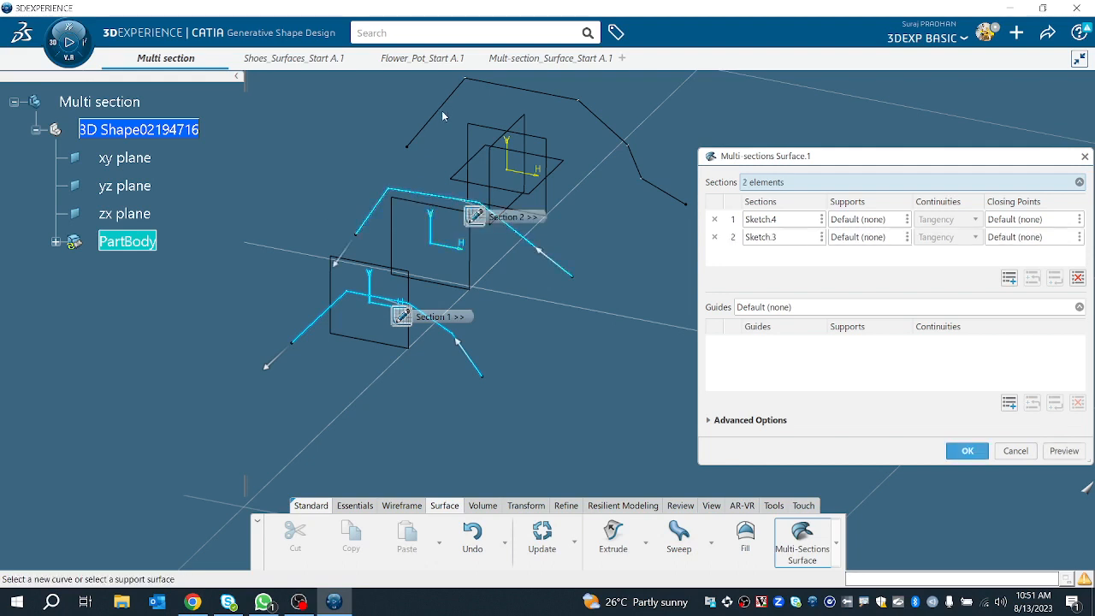
click(457, 89)
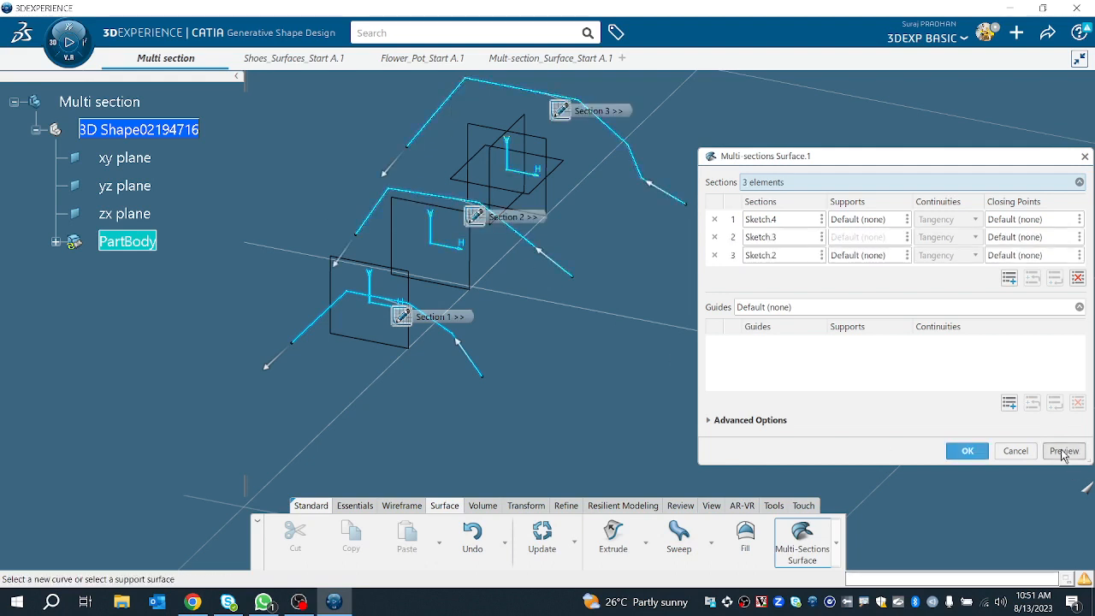
Step: Reverse the first section's direction arrow and preview the multi-sections surface
click(270, 374)
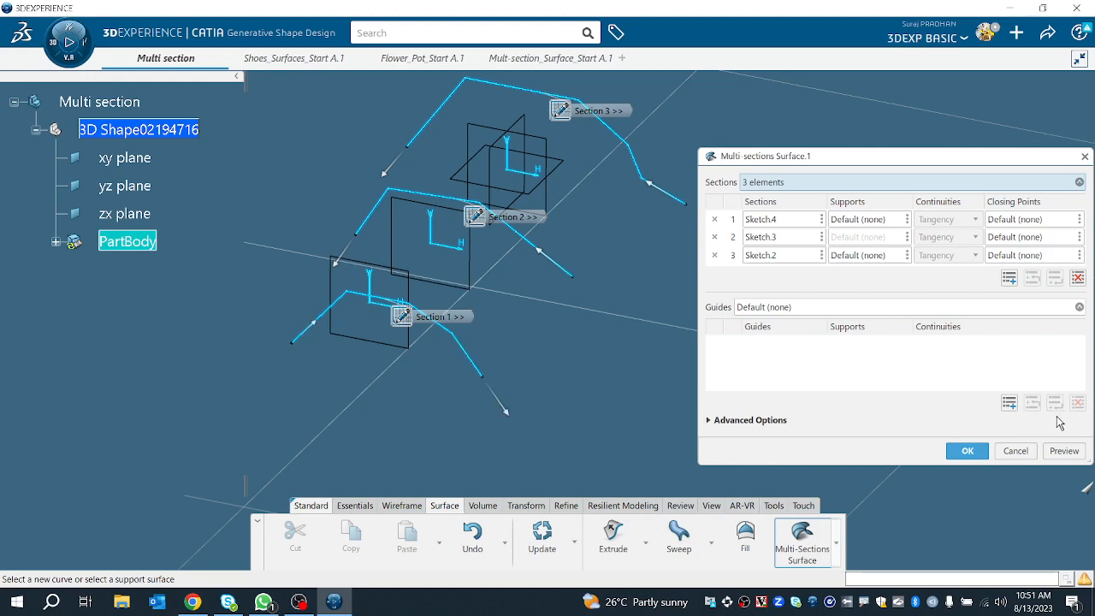
click(1063, 452)
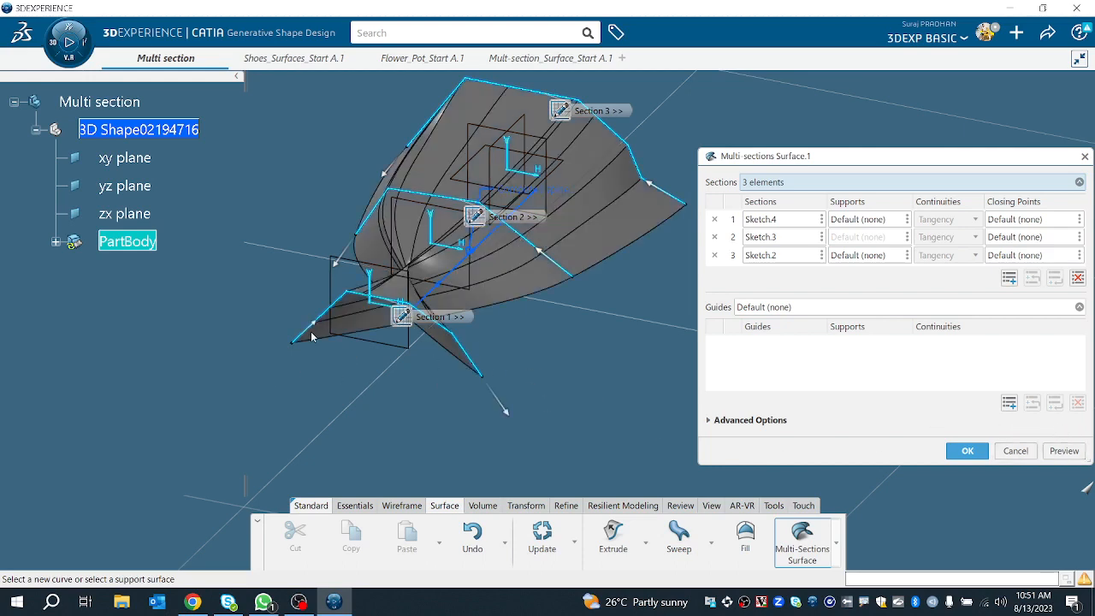
middle_drag(311, 332, 367, 399)
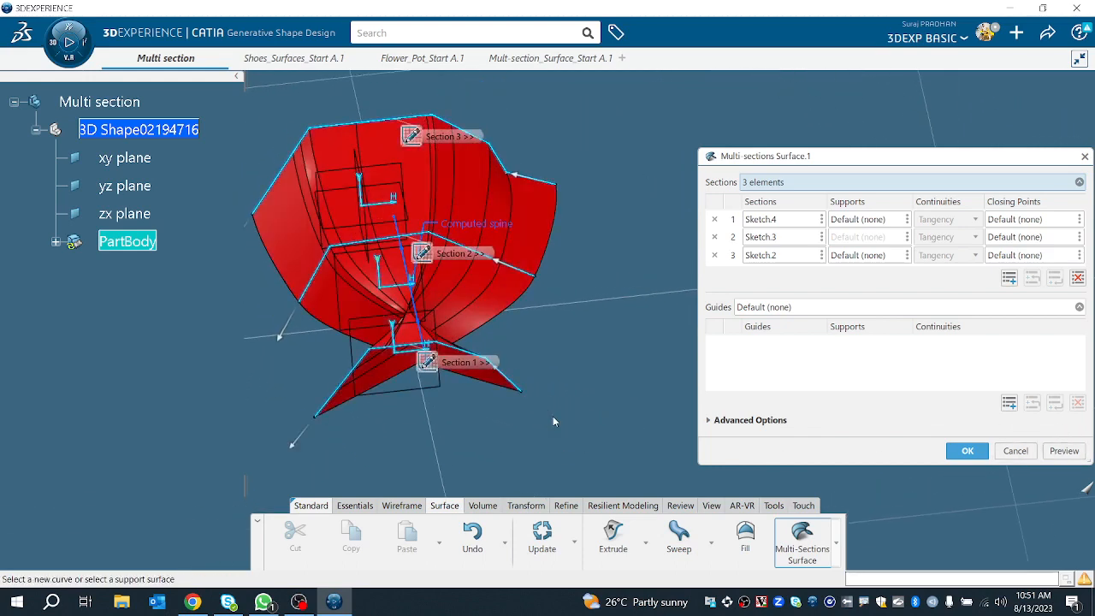
click(1062, 450)
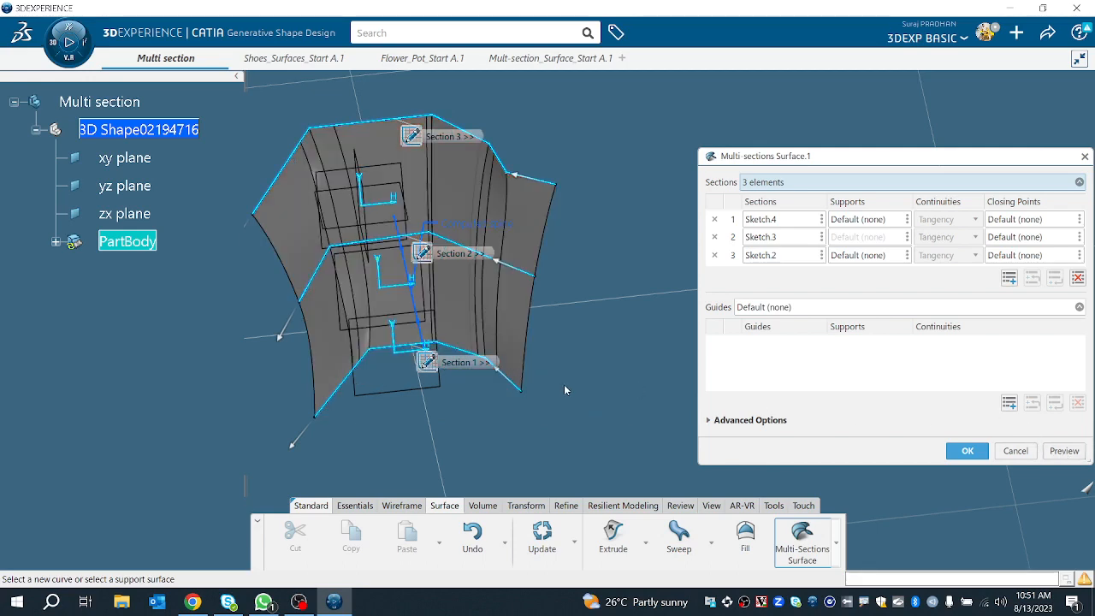
Step: Orbit around the previewed multi-sections surface to inspect its shape
middle_drag(564, 390, 516, 443)
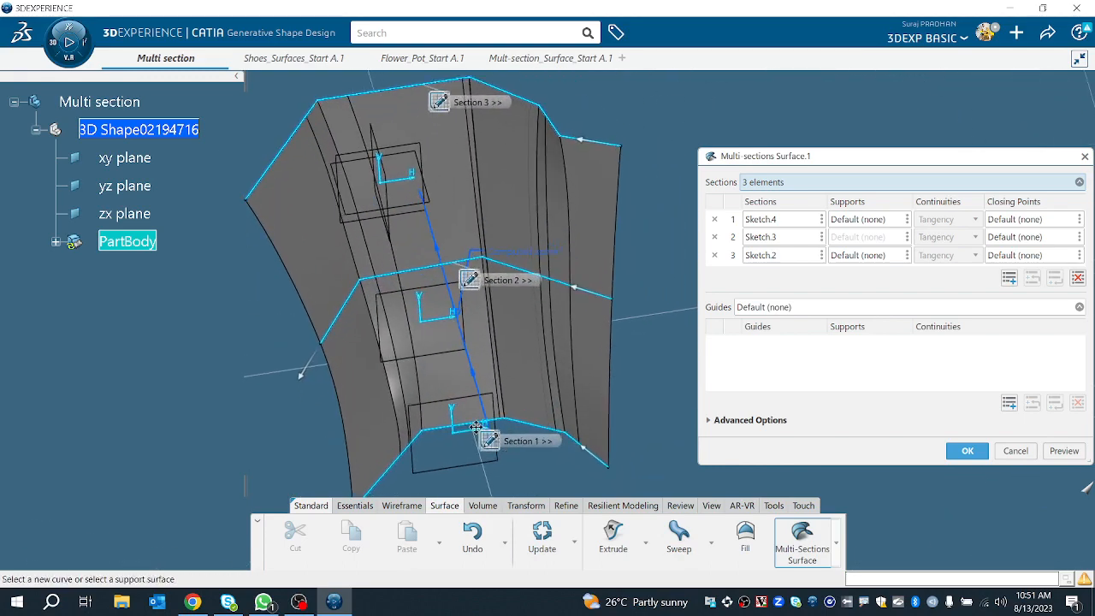
middle_drag(526, 357, 458, 390)
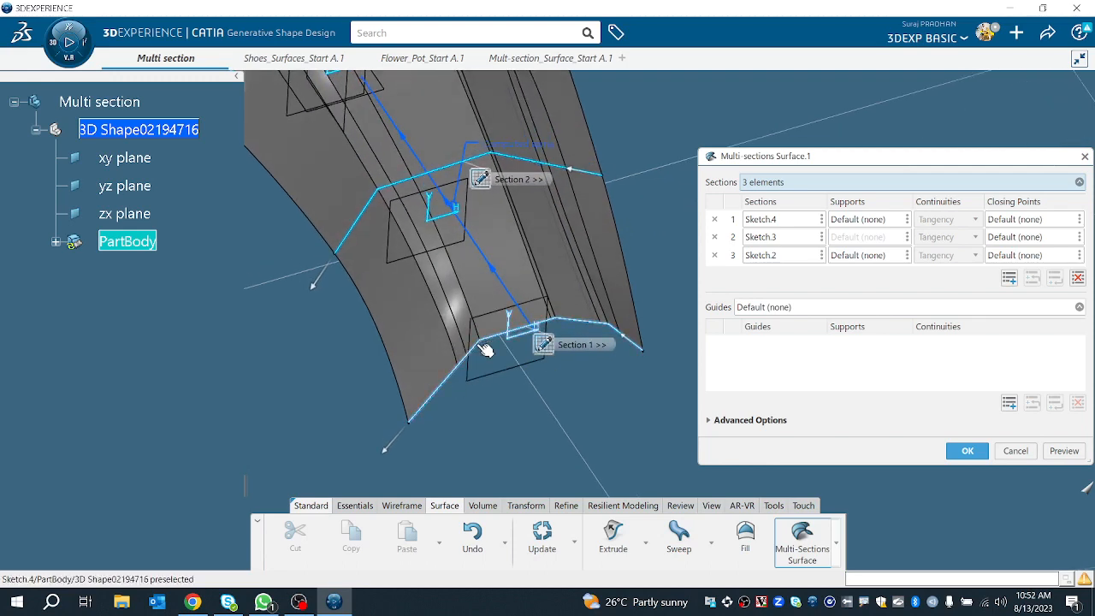
mouse_move(488, 347)
middle_down()
mouse_move(508, 370)
mouse_move(471, 399)
middle_up()
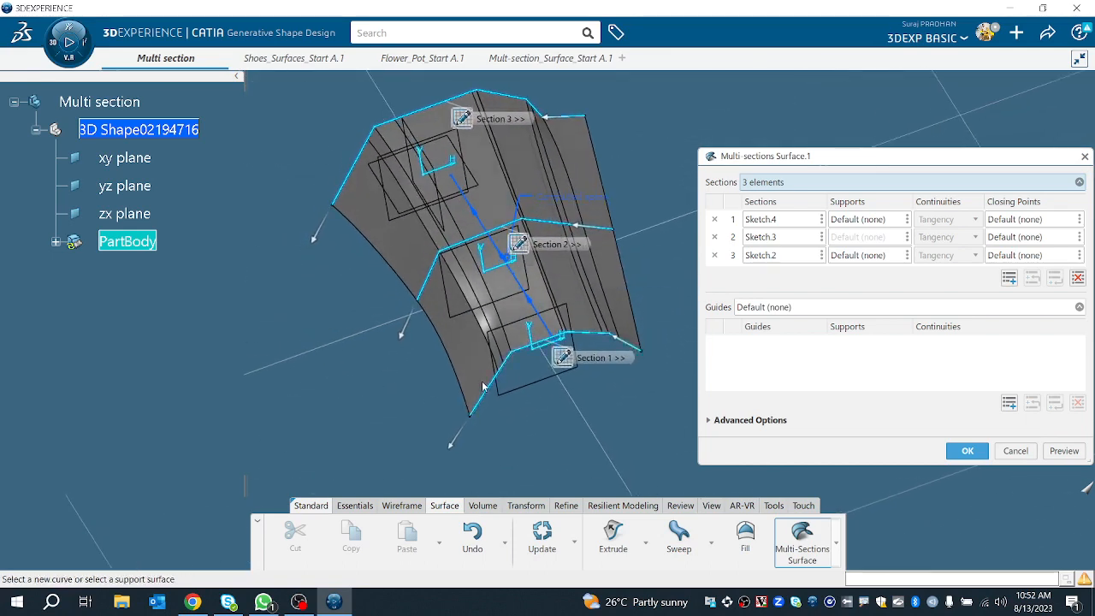
middle_drag(532, 381, 572, 418)
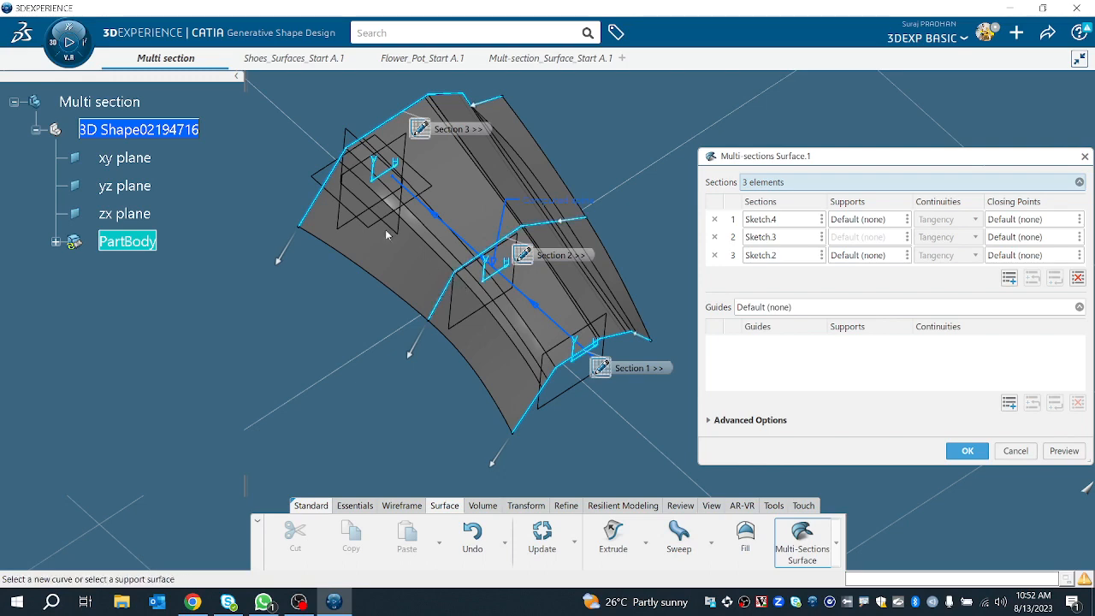
middle_drag(411, 244, 513, 266)
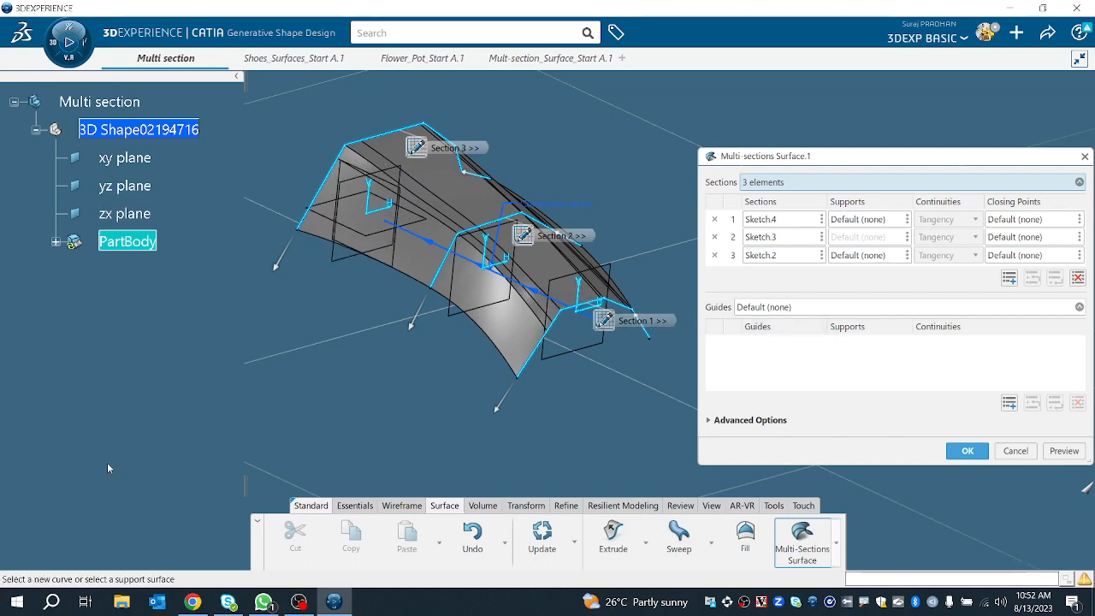
middle_drag(617, 440, 370, 414)
middle_drag(548, 320, 873, 443)
Step: Try setting the sections coupling type to Tangency and preview the surface
click(743, 420)
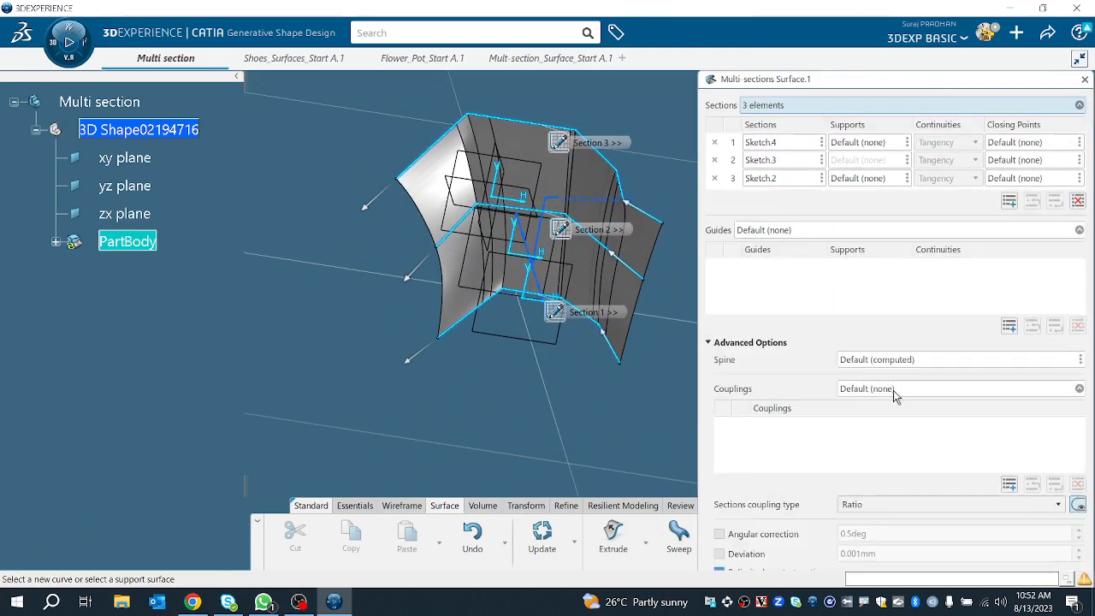
click(890, 504)
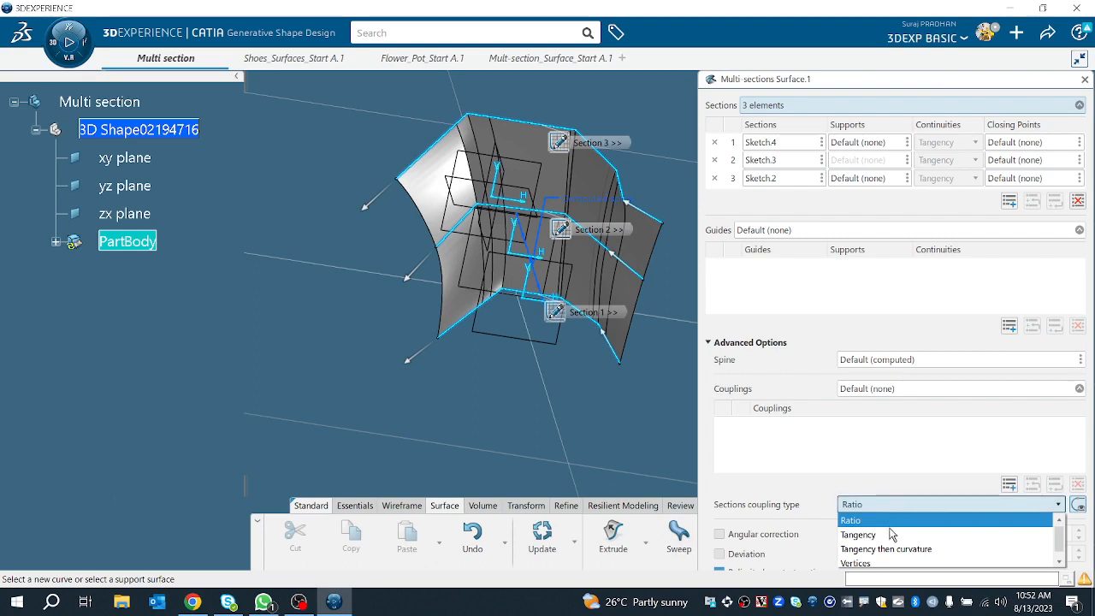
click(890, 535)
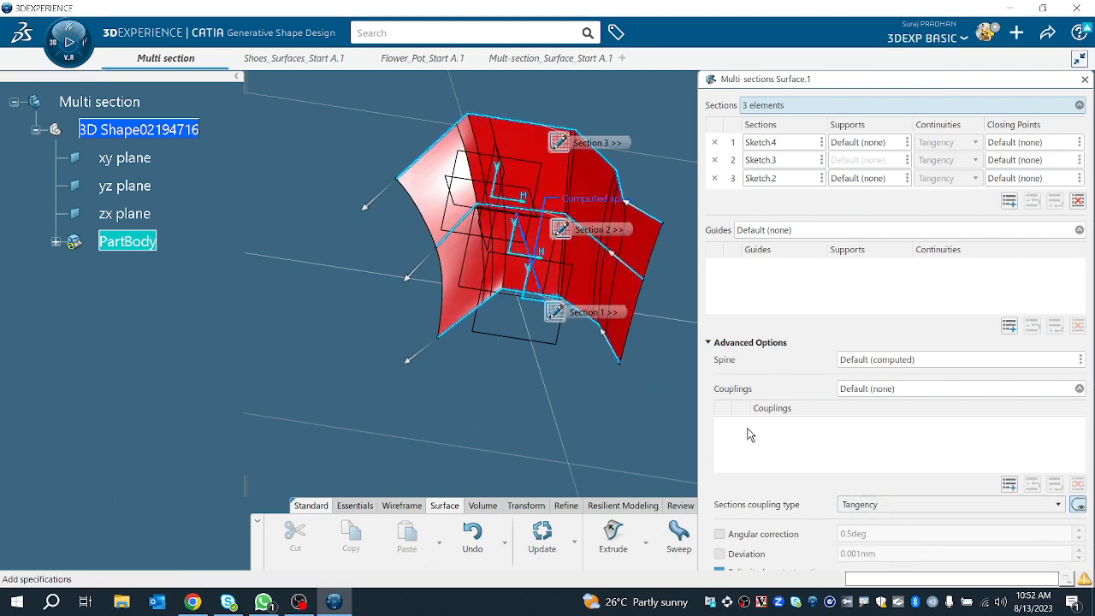
click(731, 342)
click(1064, 452)
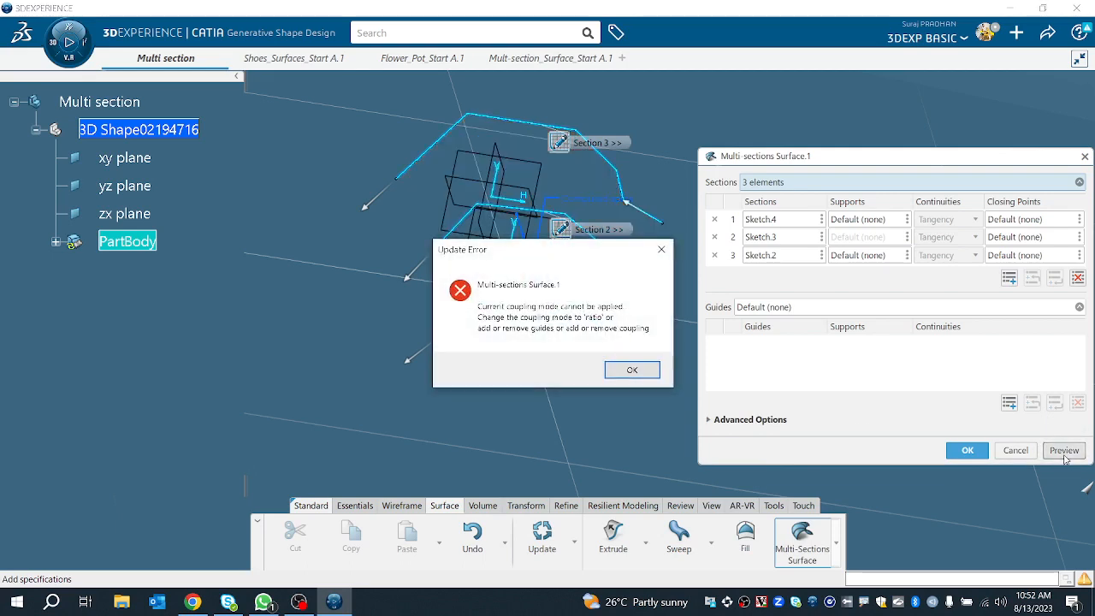
click(631, 370)
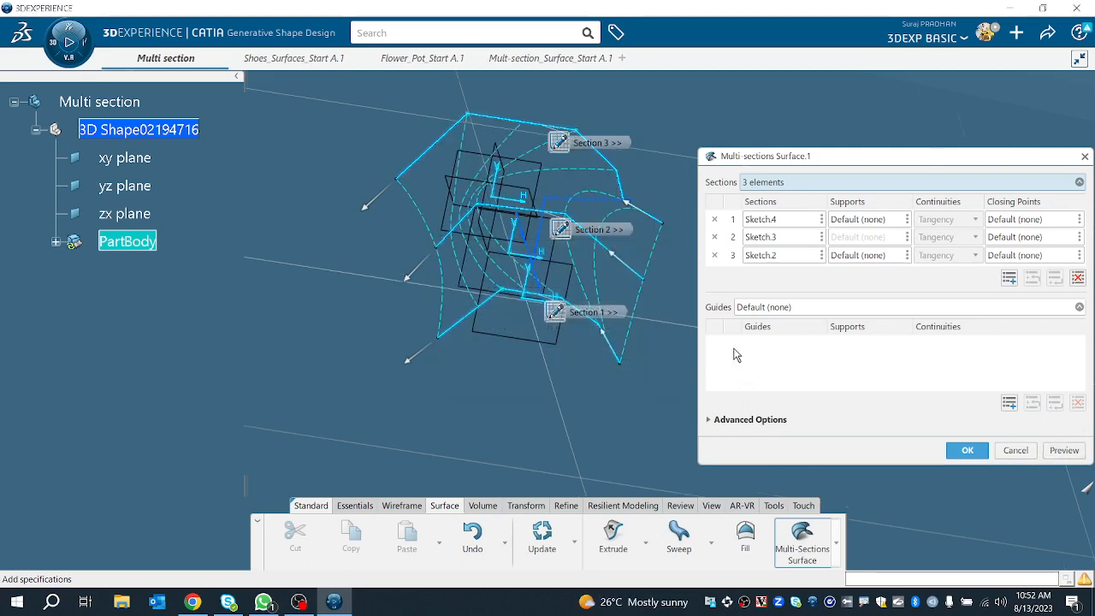
Step: Try setting the sections coupling type to Tangency then curvature and preview the surface
click(743, 420)
click(928, 504)
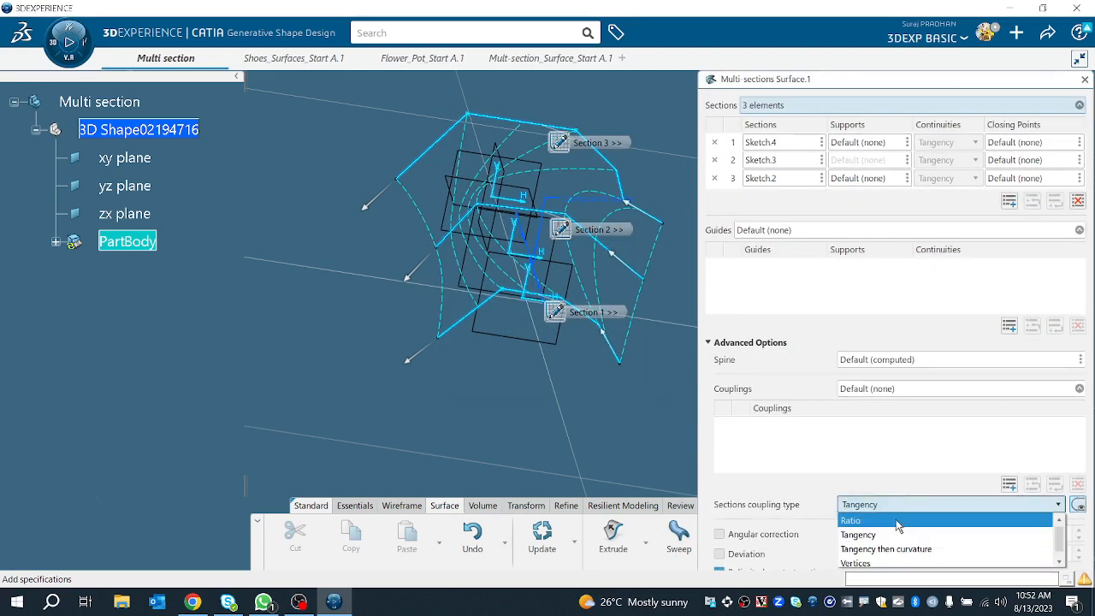
click(886, 549)
click(729, 343)
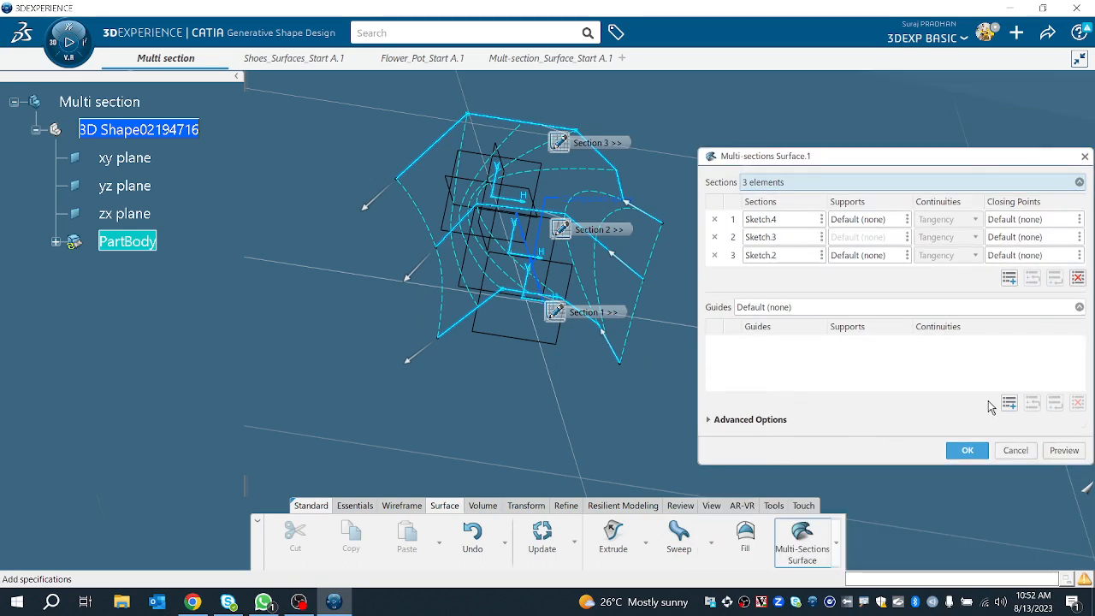
middle_drag(575, 371, 512, 294)
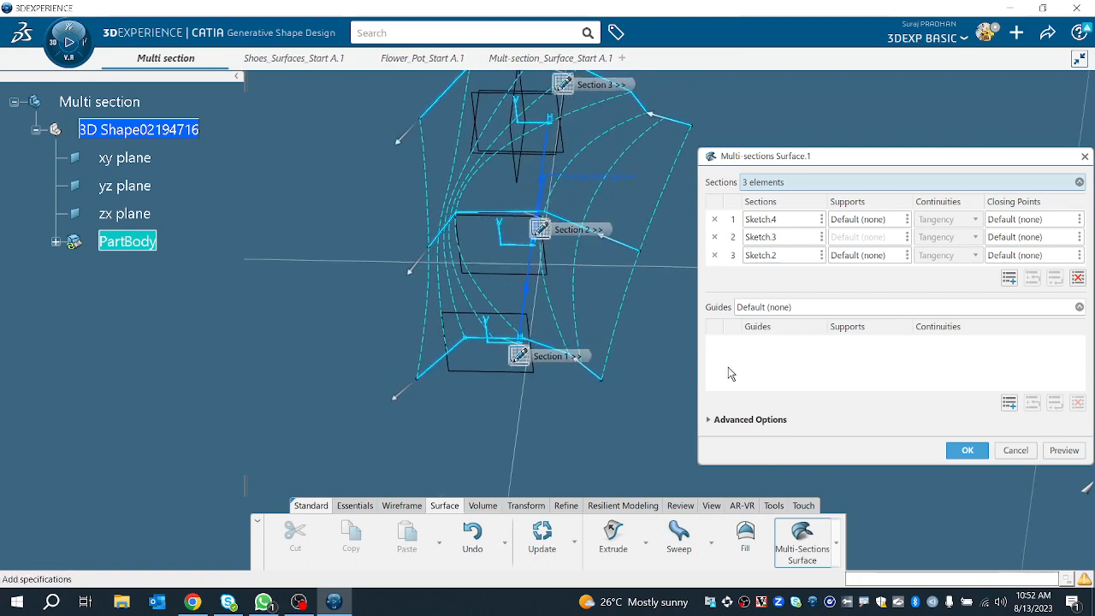
click(1061, 450)
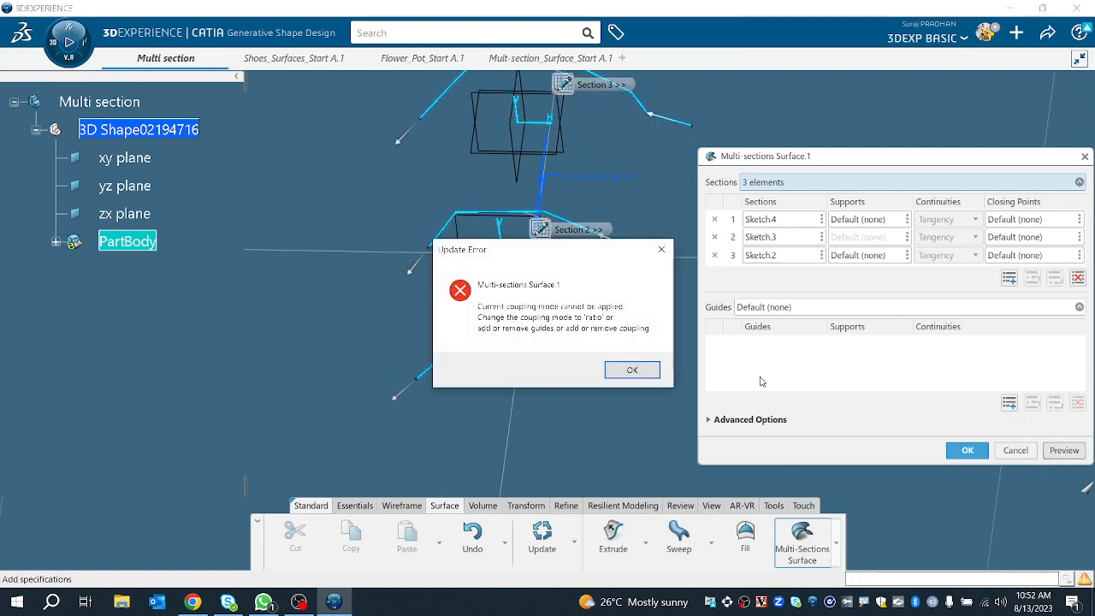
click(633, 370)
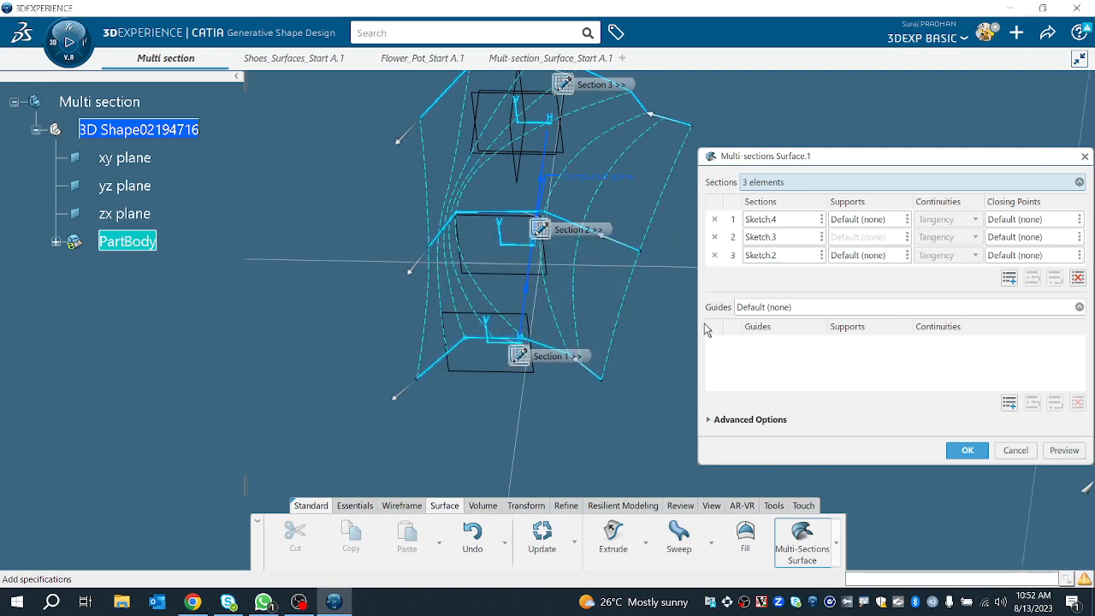
Step: Try setting the sections coupling type to Vertices, preview the surface, and reopen the advanced options
click(710, 419)
click(874, 507)
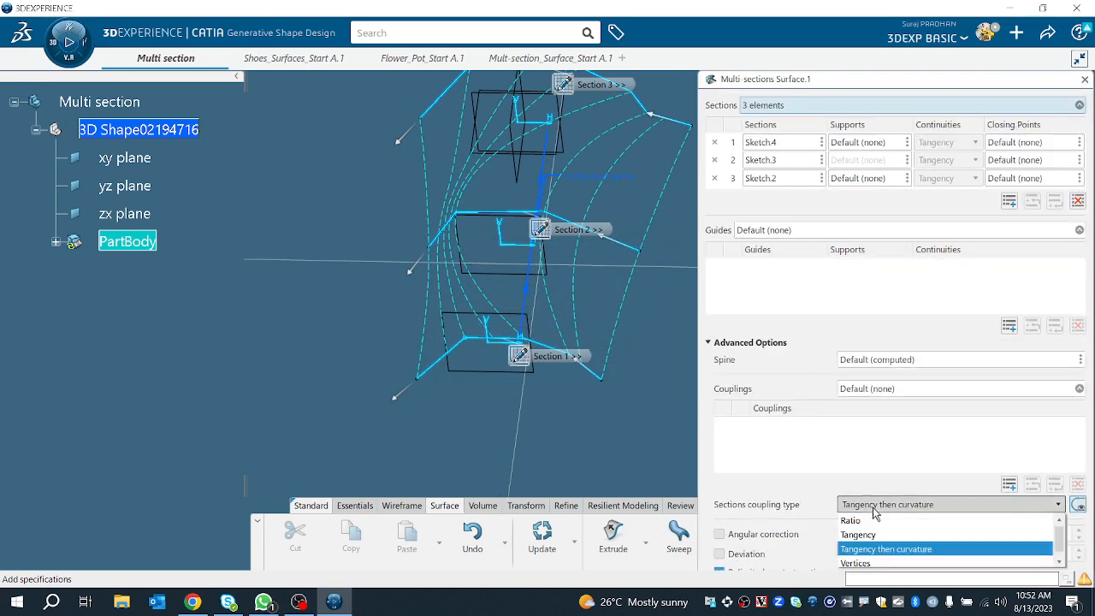
click(886, 561)
scroll(726, 359, down, 1)
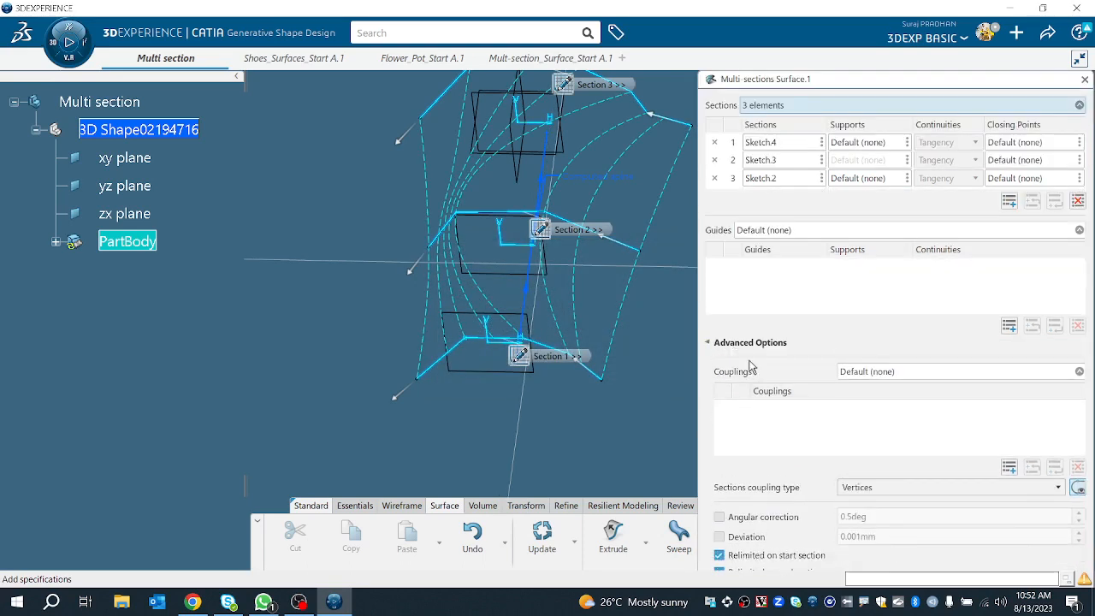
click(712, 327)
click(1061, 450)
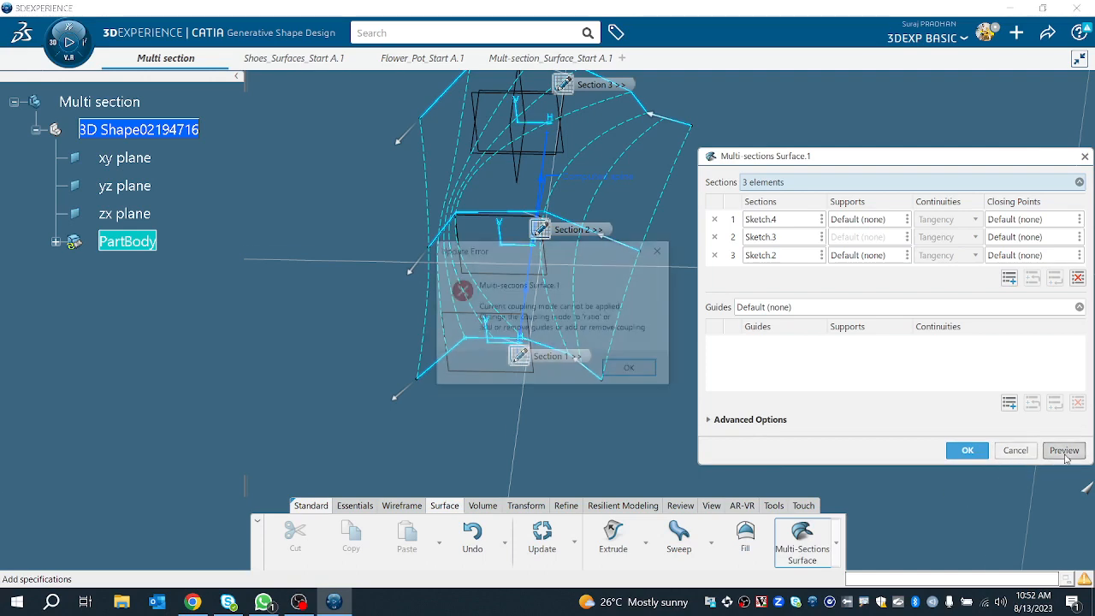
click(640, 372)
click(710, 419)
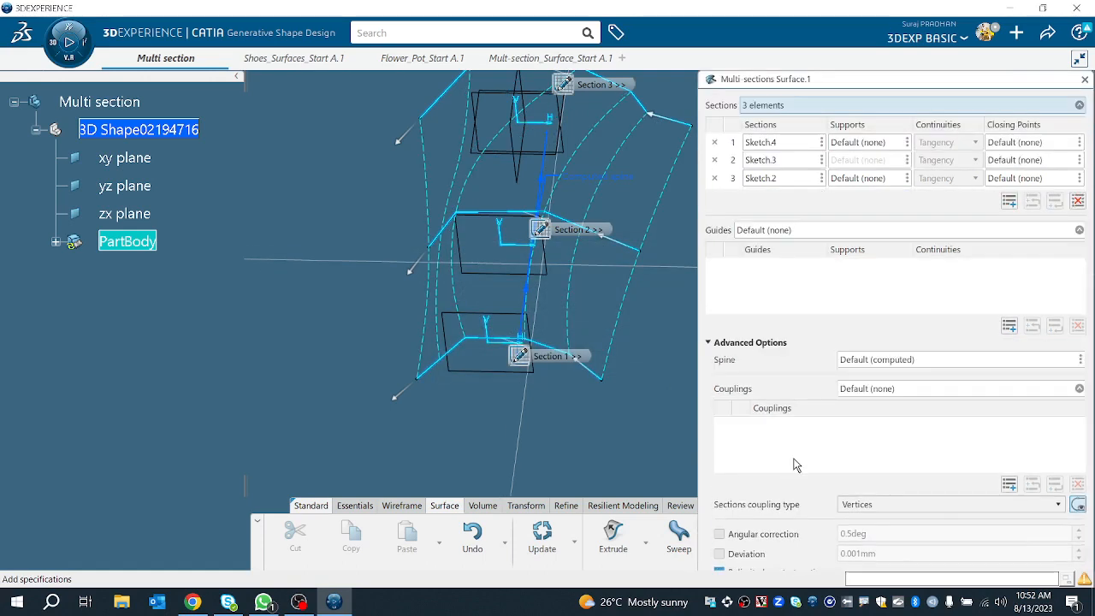
Step: Set the sections coupling type to Ratio and add a coupling through matching corner vertices of the three sections
click(866, 505)
click(856, 520)
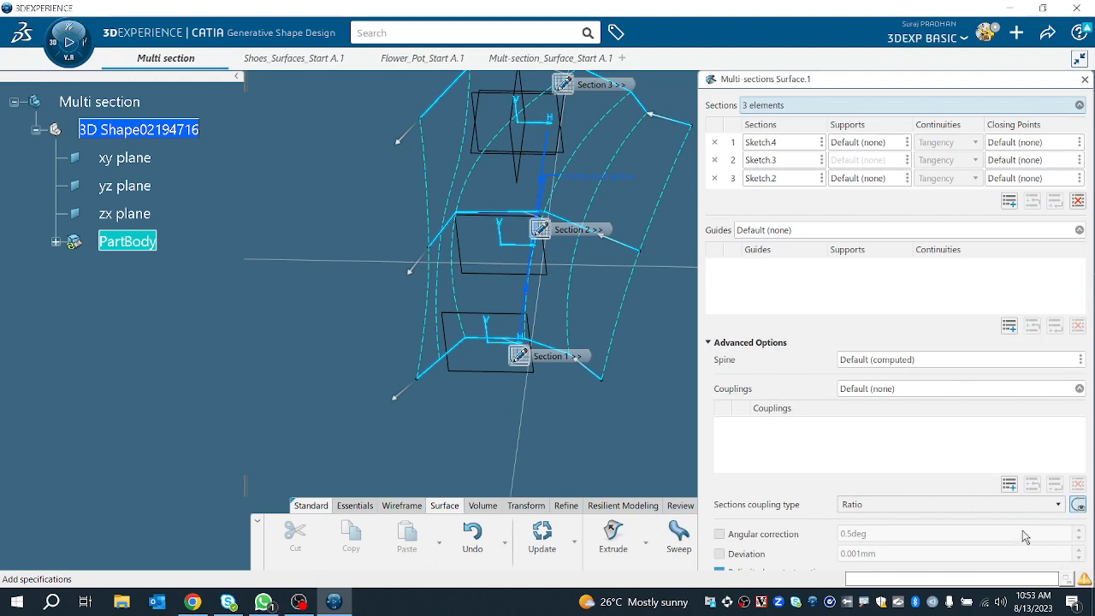
click(1008, 486)
middle_drag(570, 422, 547, 381)
middle_drag(555, 404, 859, 349)
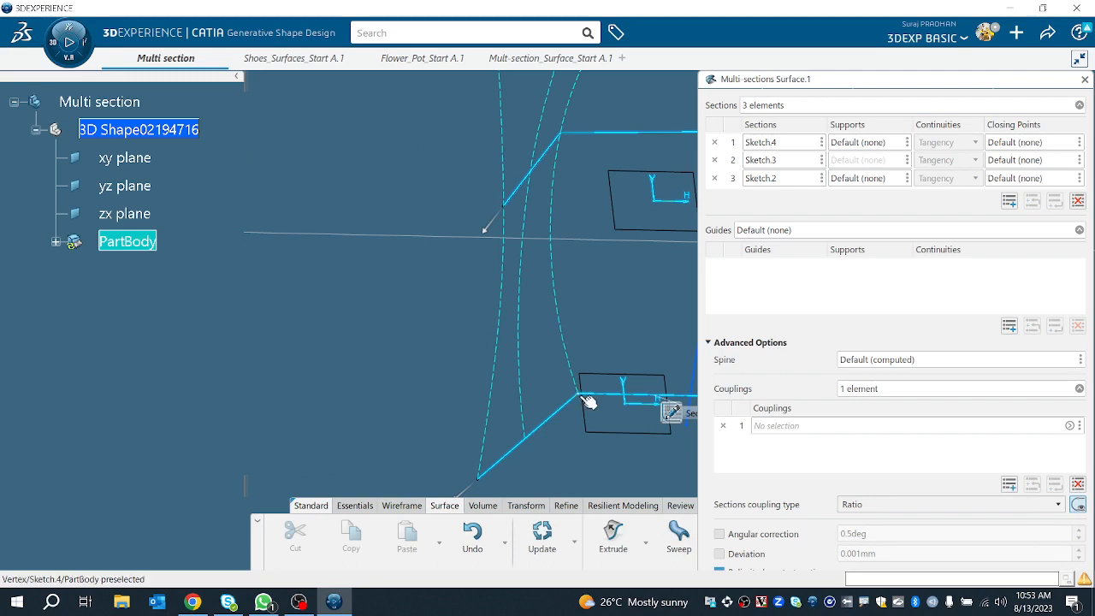
click(479, 480)
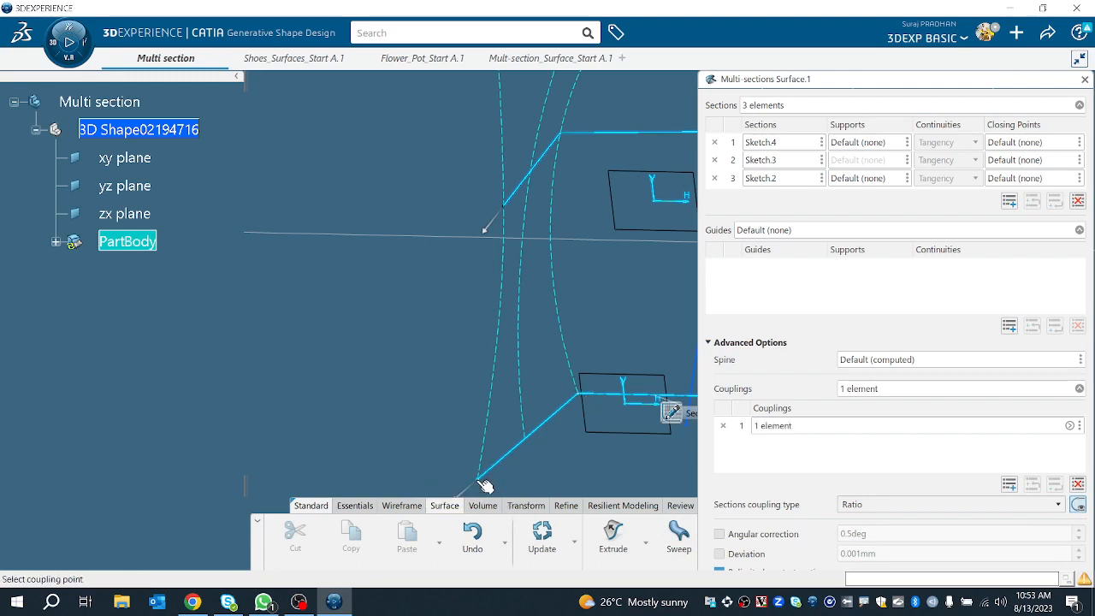
click(510, 208)
middle_drag(507, 296, 506, 500)
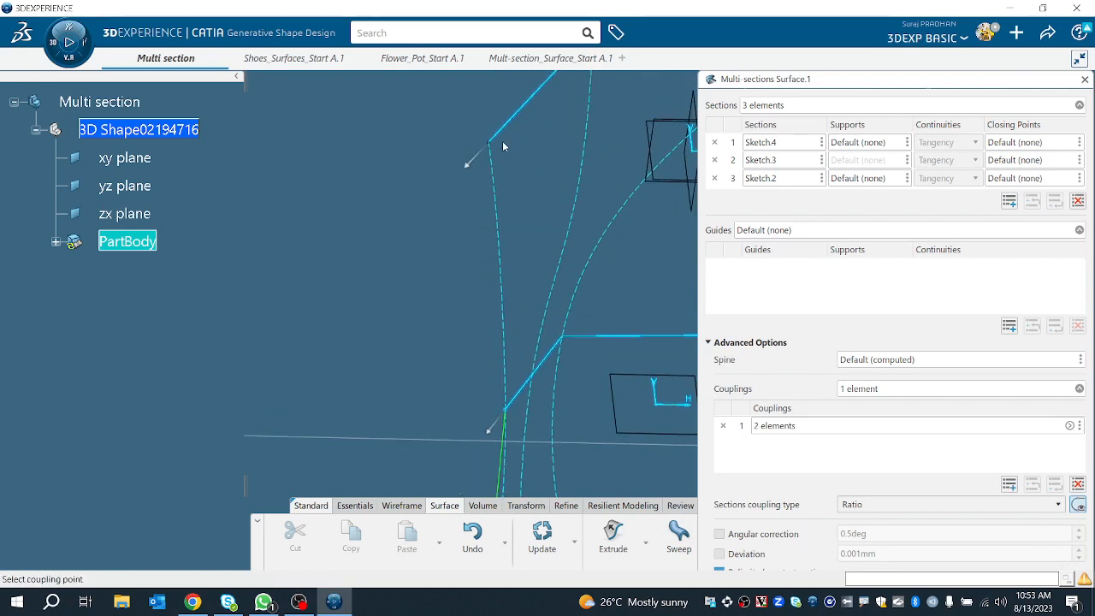
click(489, 145)
Step: Add a second coupling through the next set of corresponding vertices on the three sections
middle_drag(526, 186, 556, 277)
middle_drag(556, 278, 438, 141)
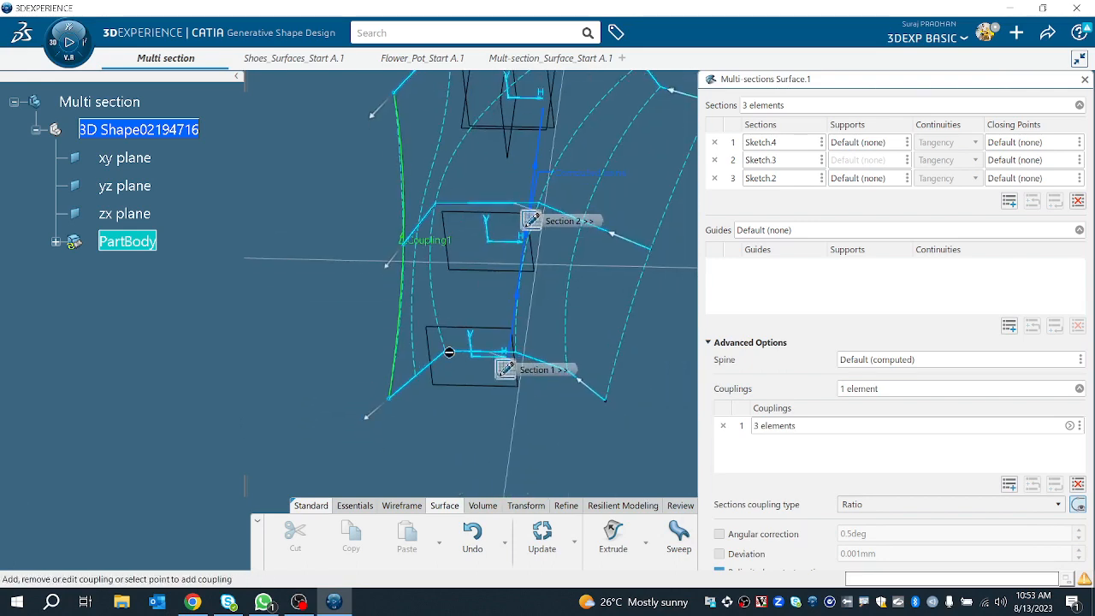
click(449, 352)
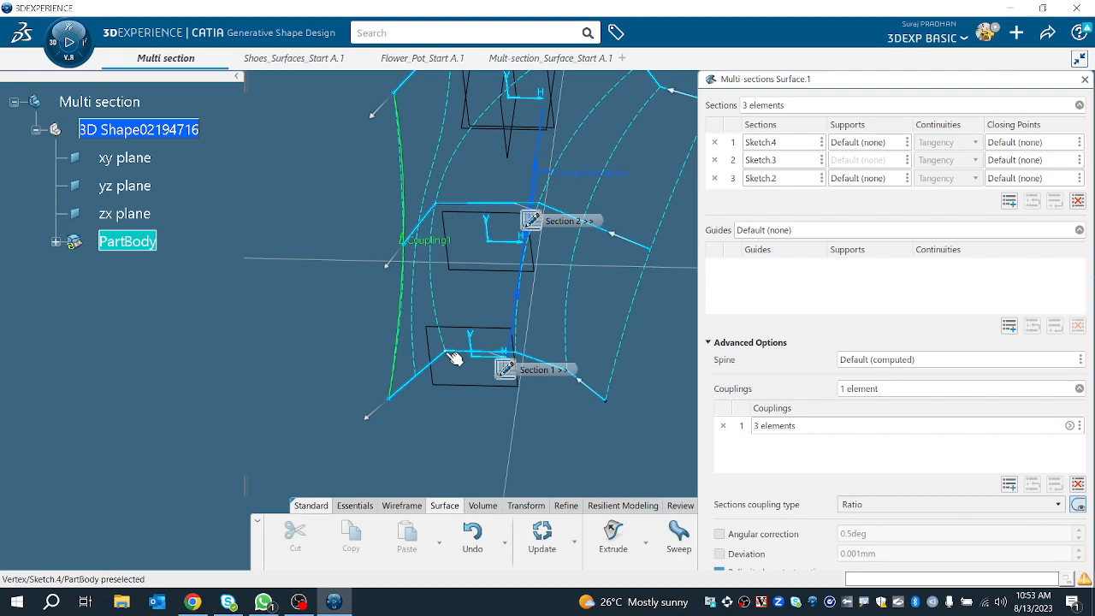
click(441, 211)
middle_drag(443, 218, 458, 359)
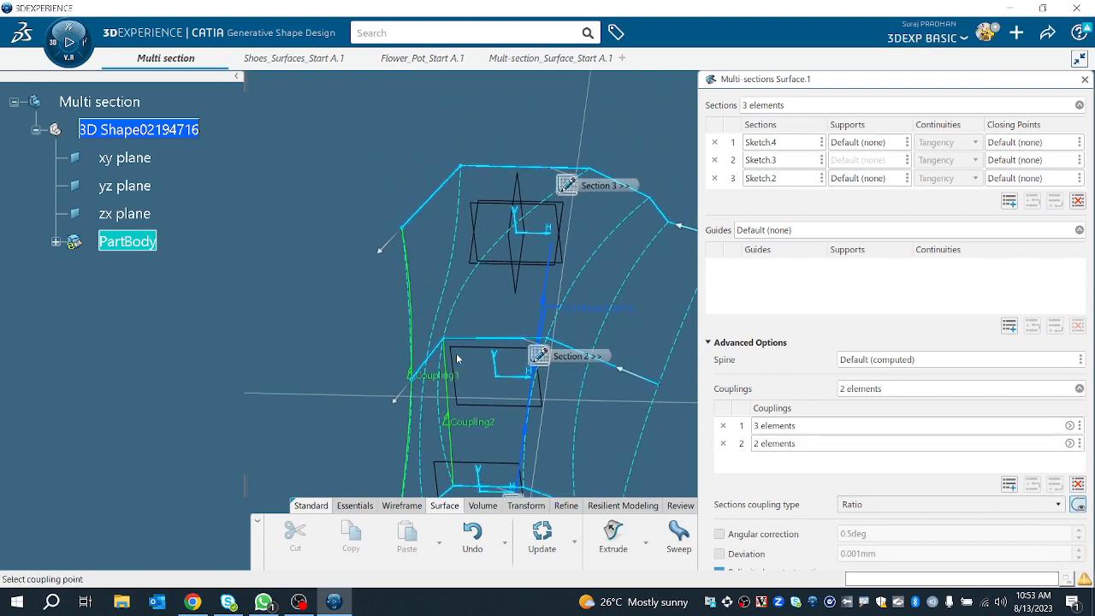
click(464, 166)
Step: Add a third coupling linking corresponding vertices on Sketch.4, Sketch.3 and Sketch.2
middle_drag(488, 289, 458, 185)
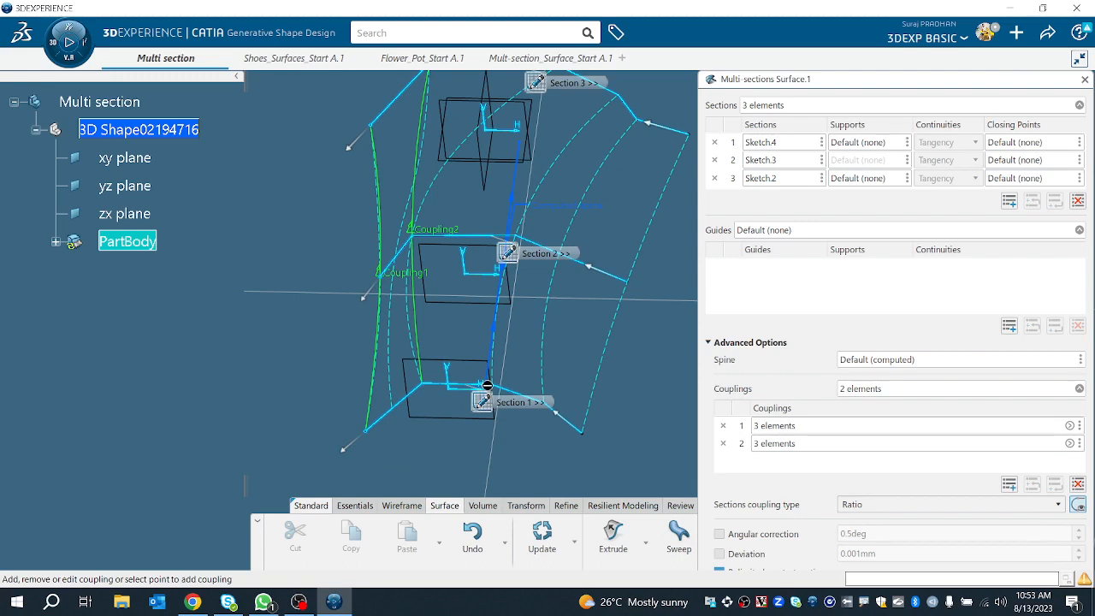
middle_drag(519, 388, 549, 395)
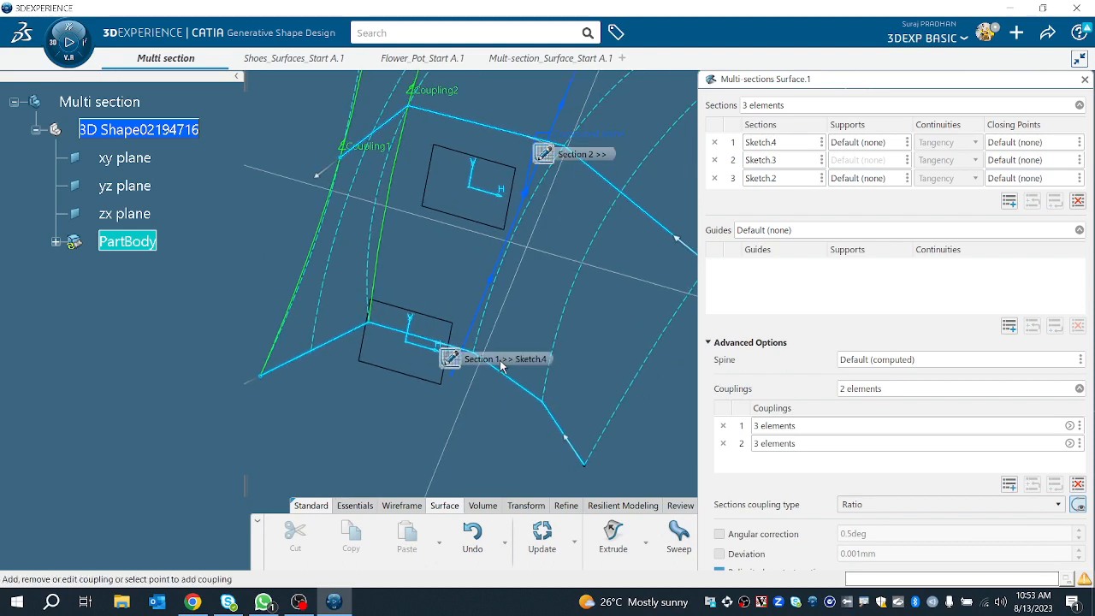
drag(470, 364, 334, 429)
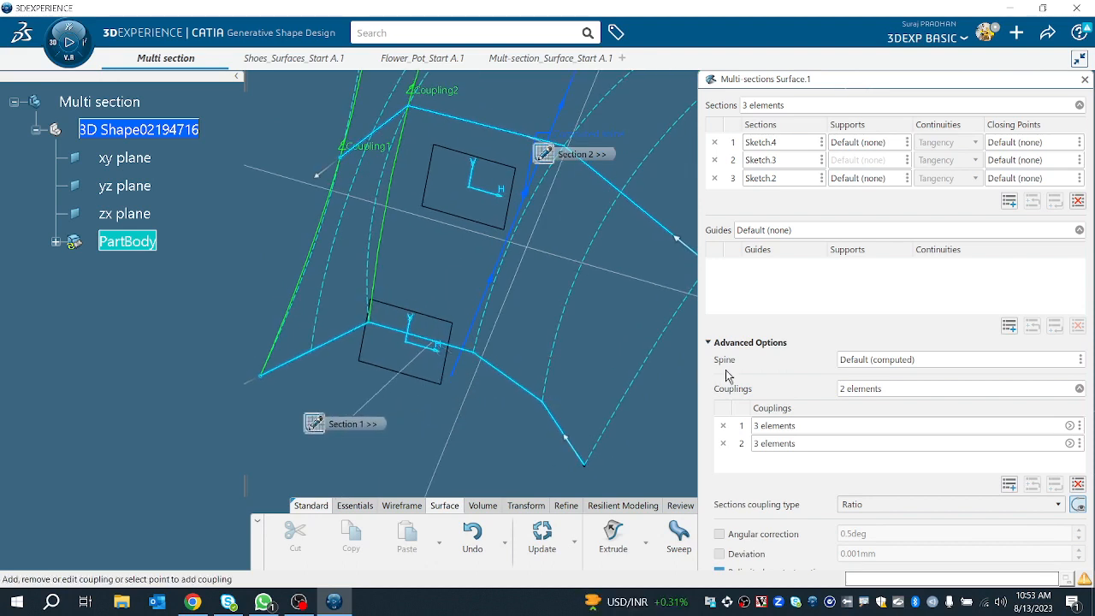
click(484, 359)
middle_drag(491, 340, 473, 590)
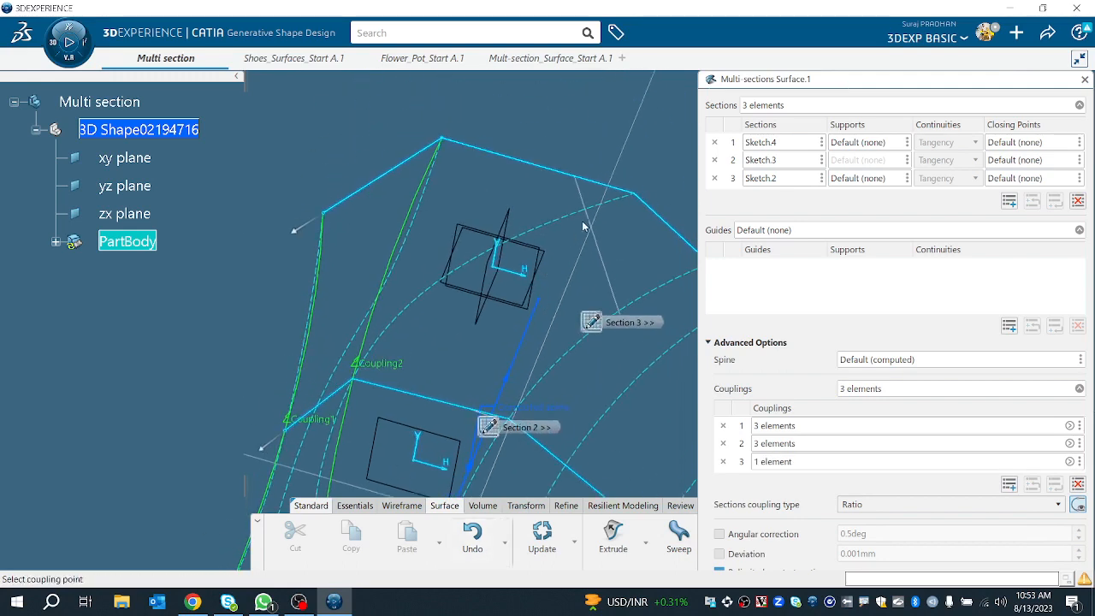
click(637, 196)
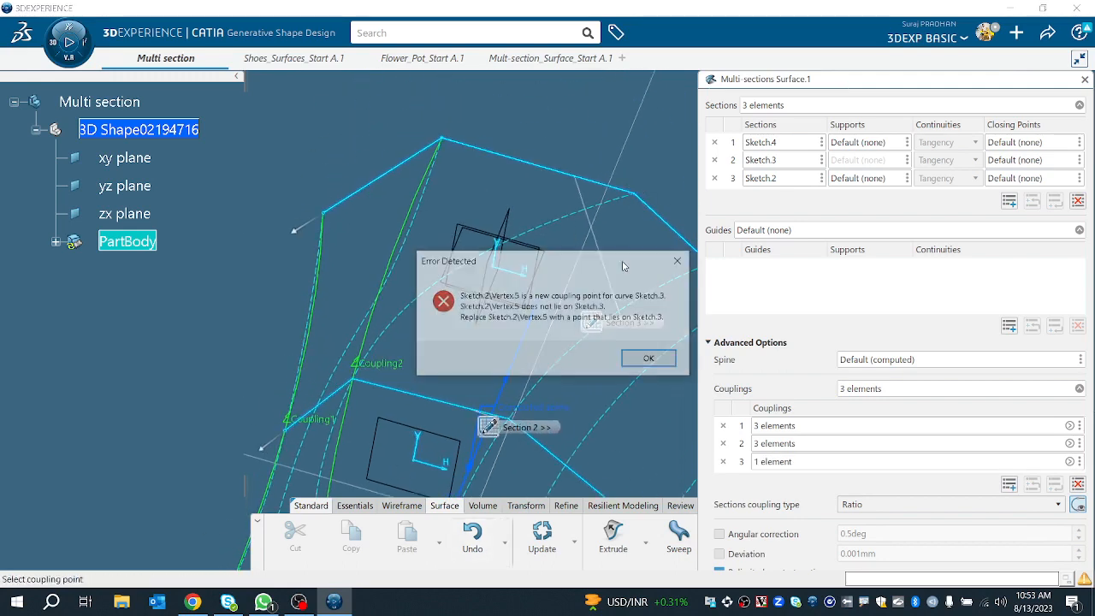
click(651, 360)
mouse_move(548, 282)
middle_down()
mouse_move(543, 246)
mouse_move(552, 419)
middle_up()
mouse_move(552, 243)
middle_down()
mouse_move(557, 409)
mouse_move(574, 349)
middle_up()
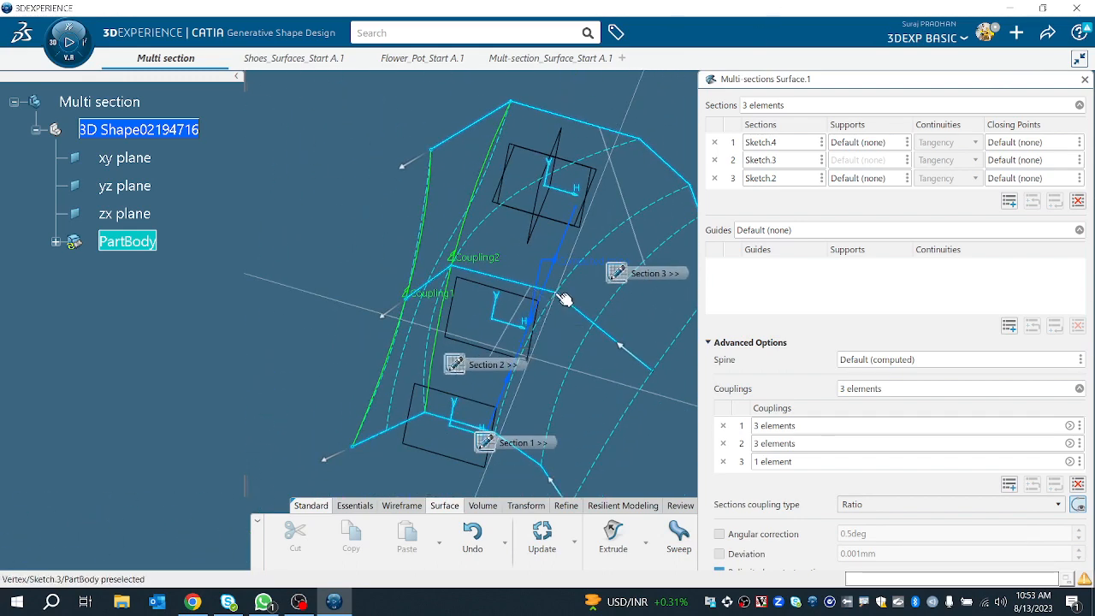
click(565, 299)
click(637, 140)
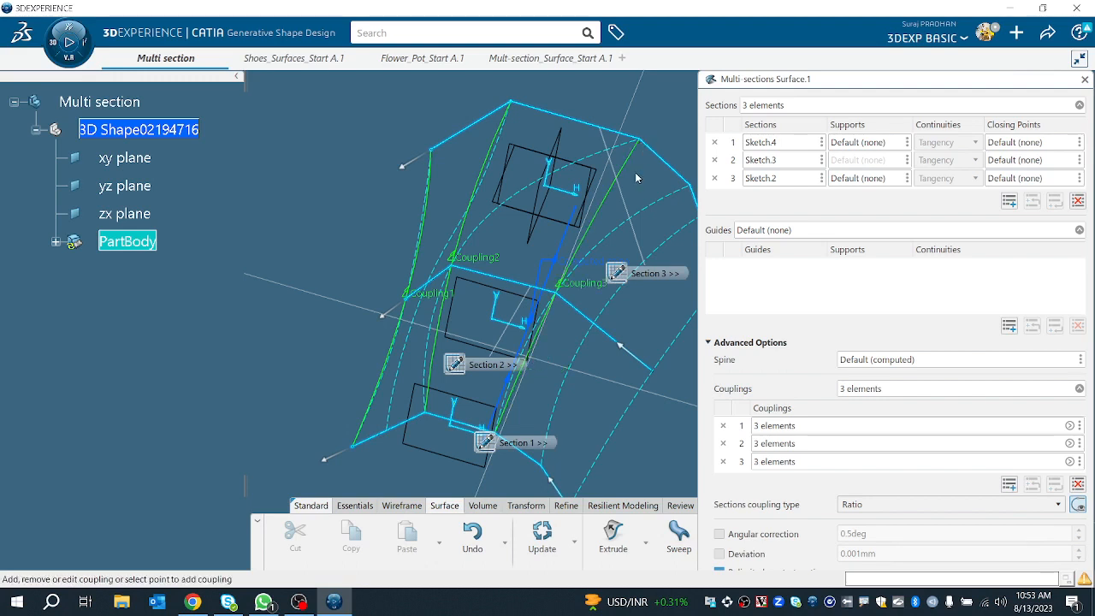
middle_drag(635, 178, 579, 92)
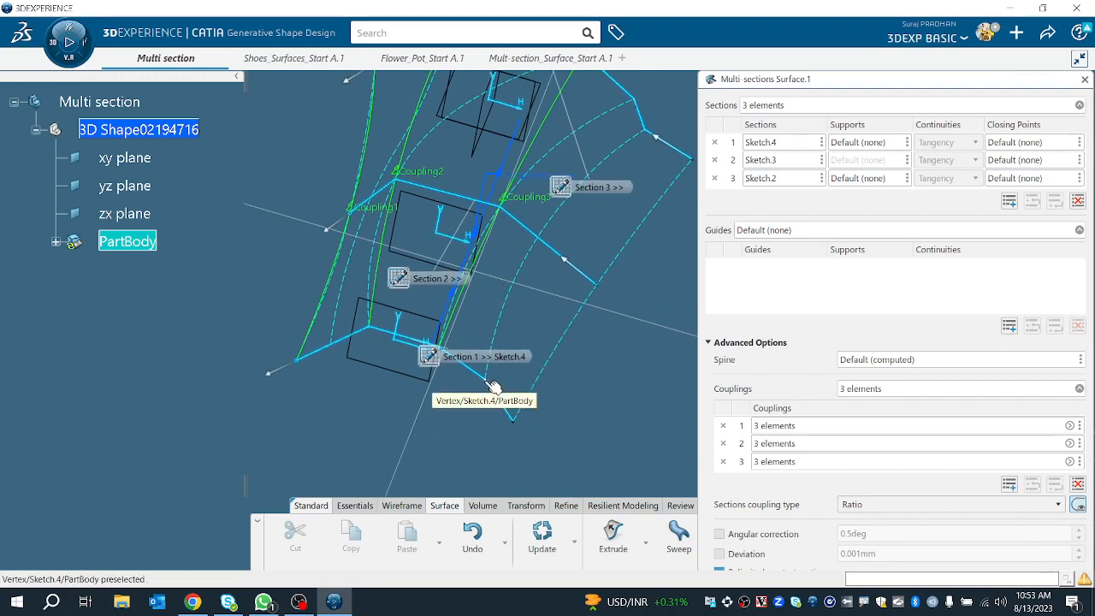
click(492, 387)
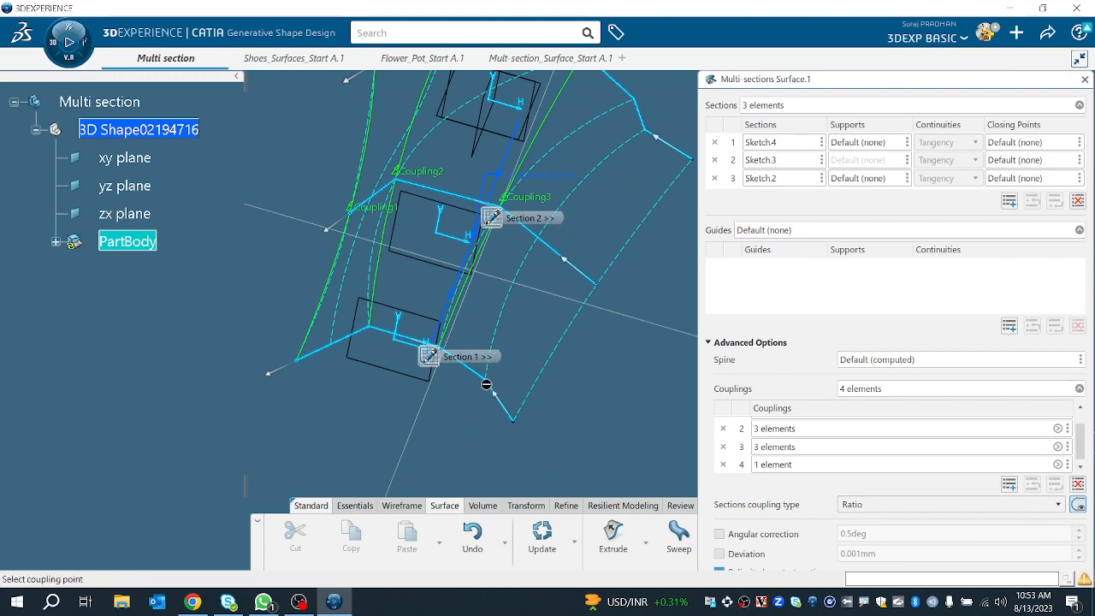
click(487, 387)
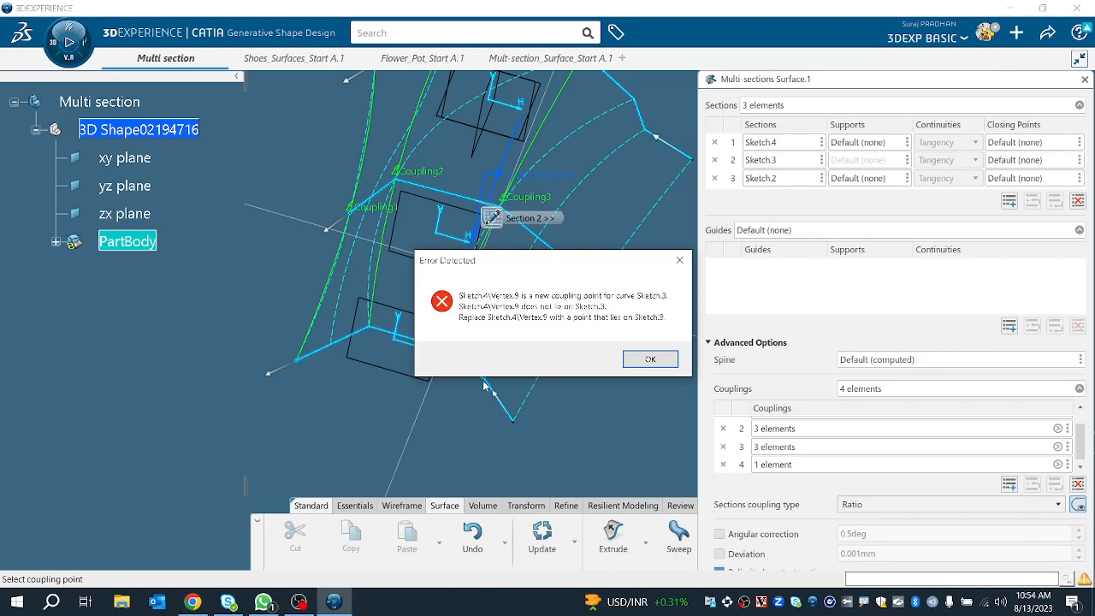
click(650, 360)
click(767, 465)
right_click(768, 464)
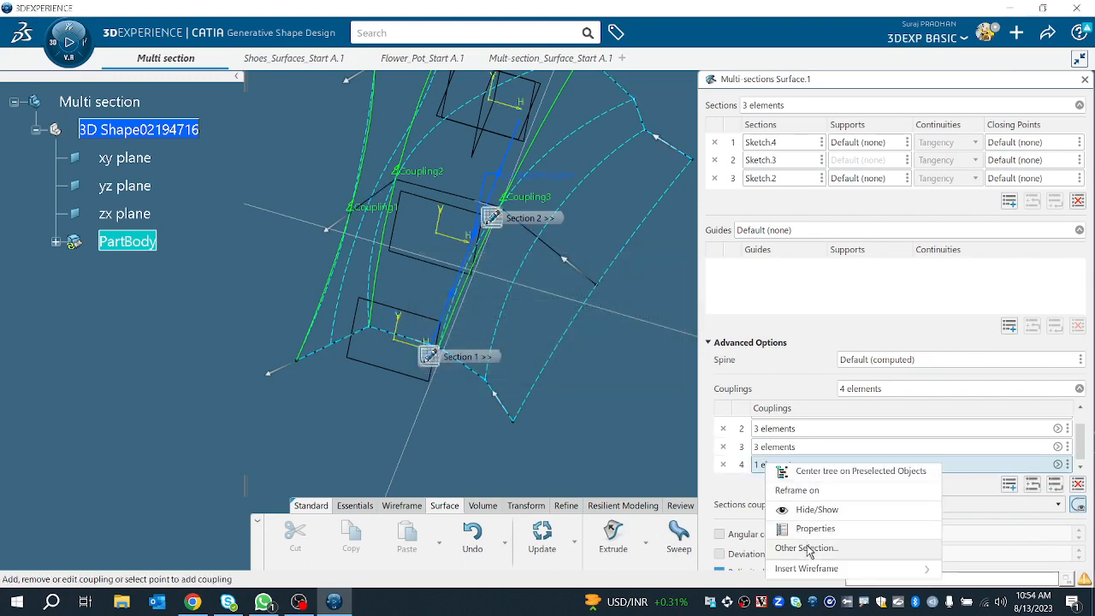
mouse_move(807, 570)
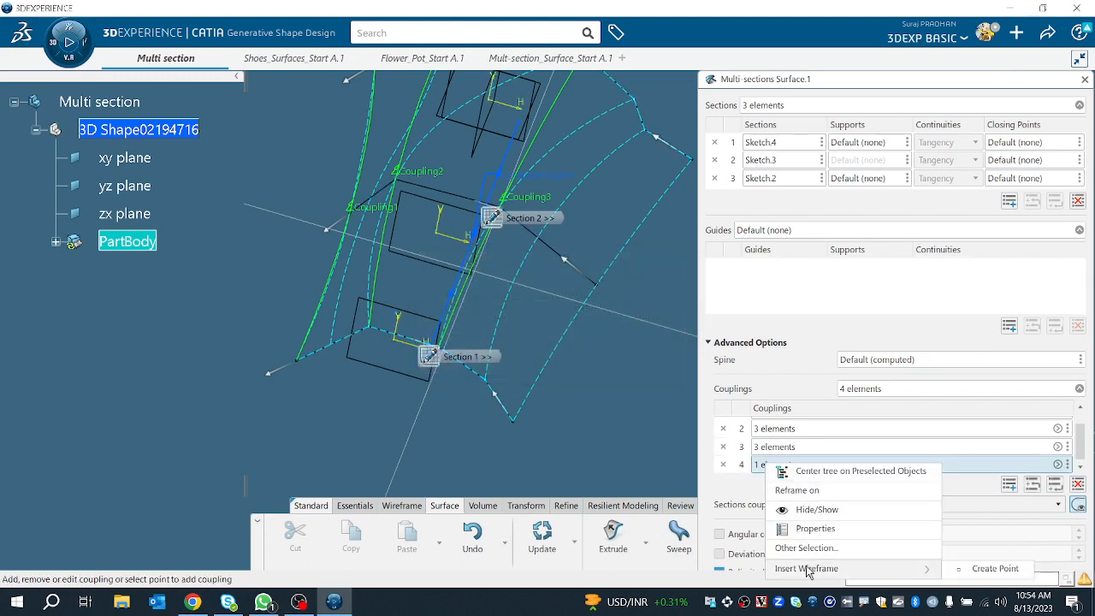
right_click(1068, 465)
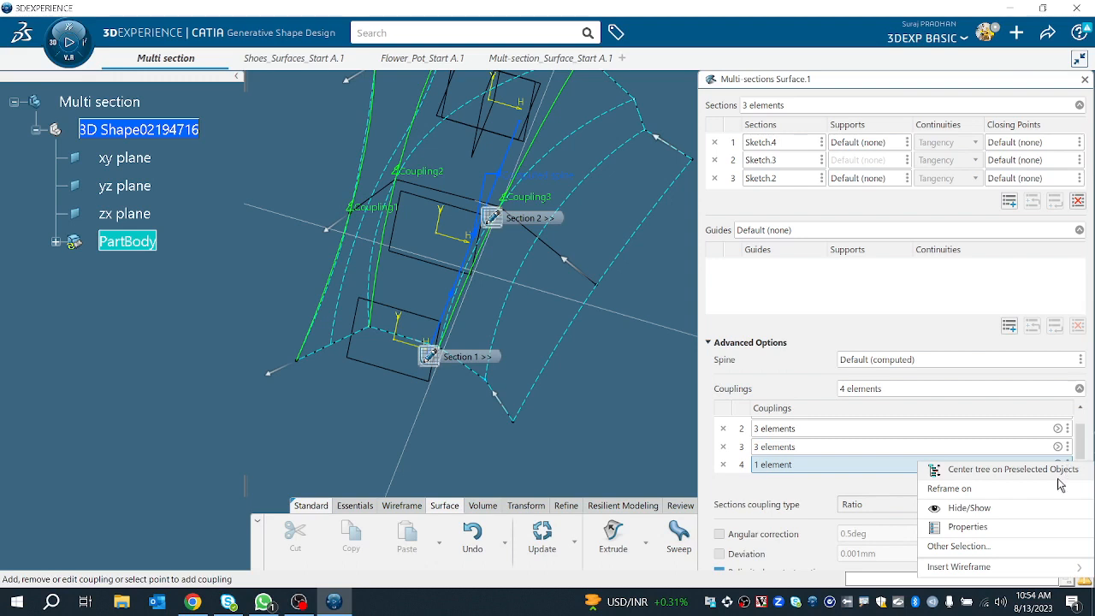
click(958, 546)
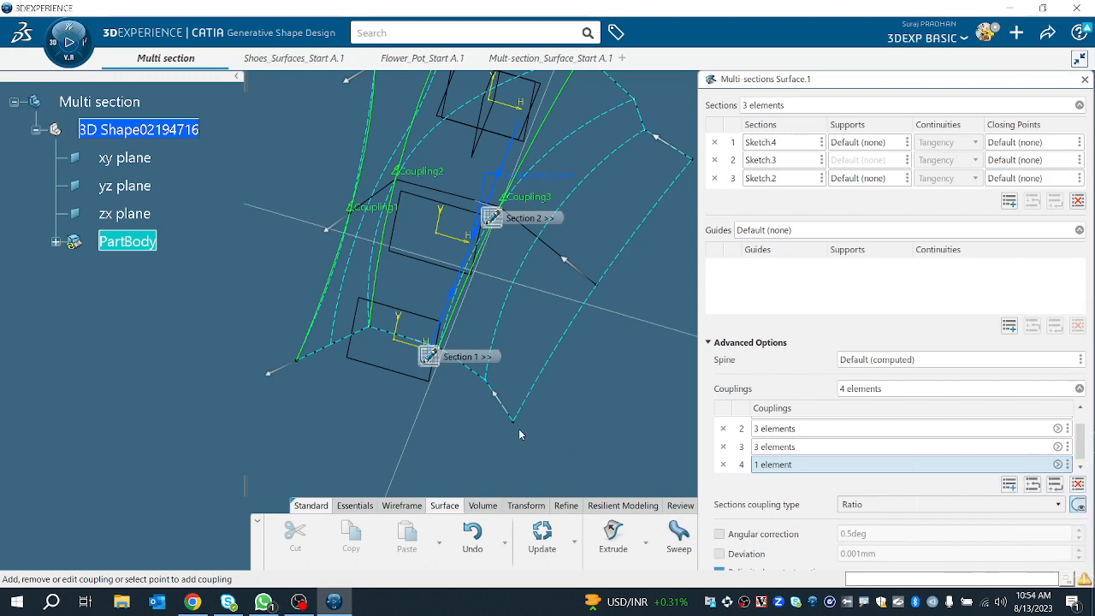
Step: Add a coupling through the outer corner vertices of the three sections
click(513, 421)
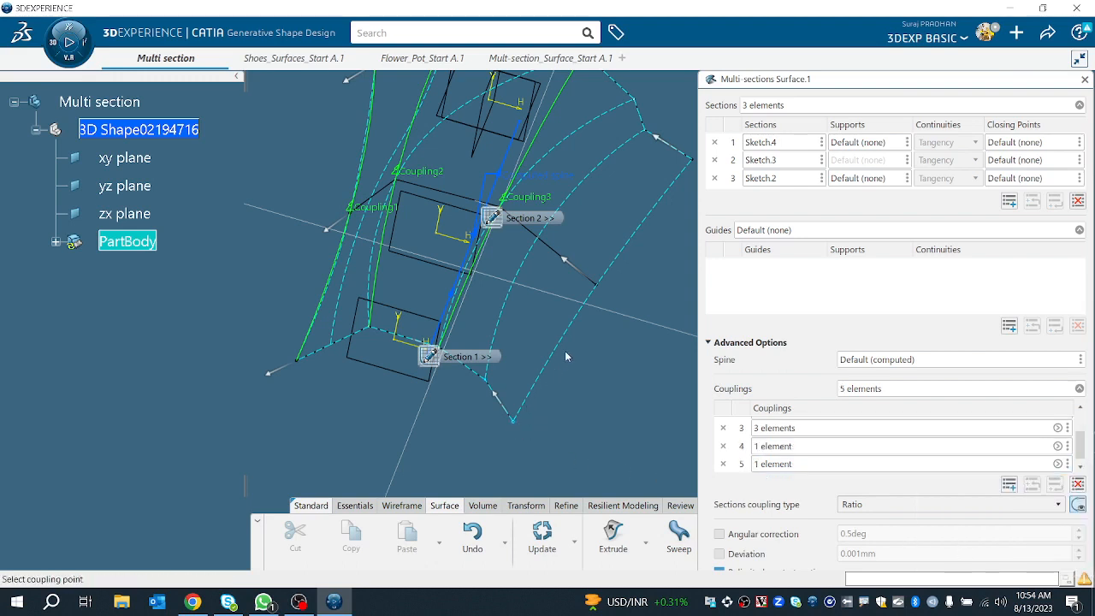
click(597, 288)
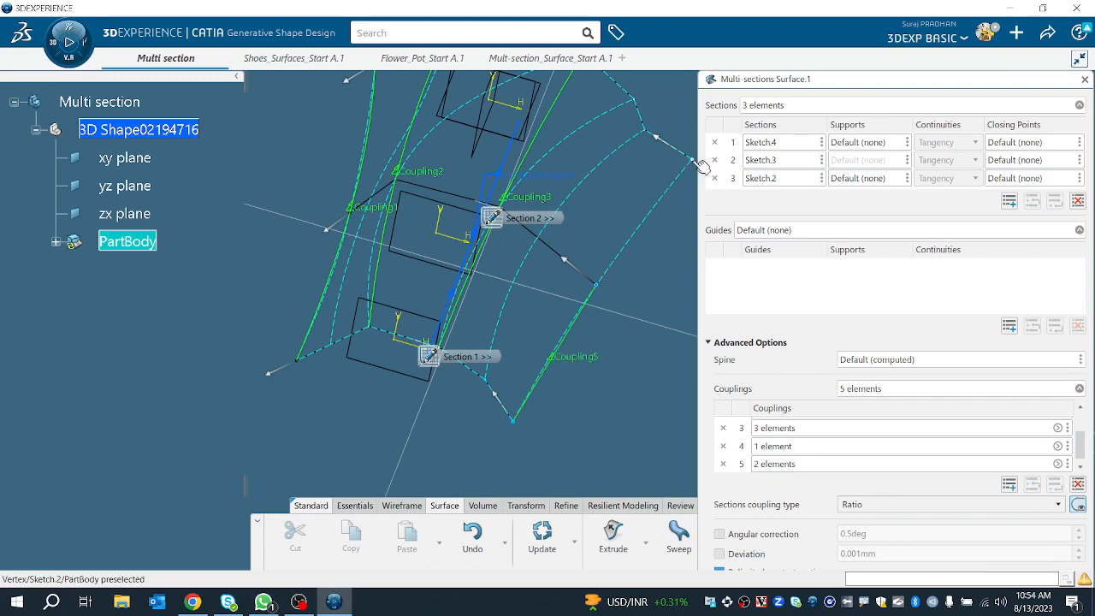
click(697, 160)
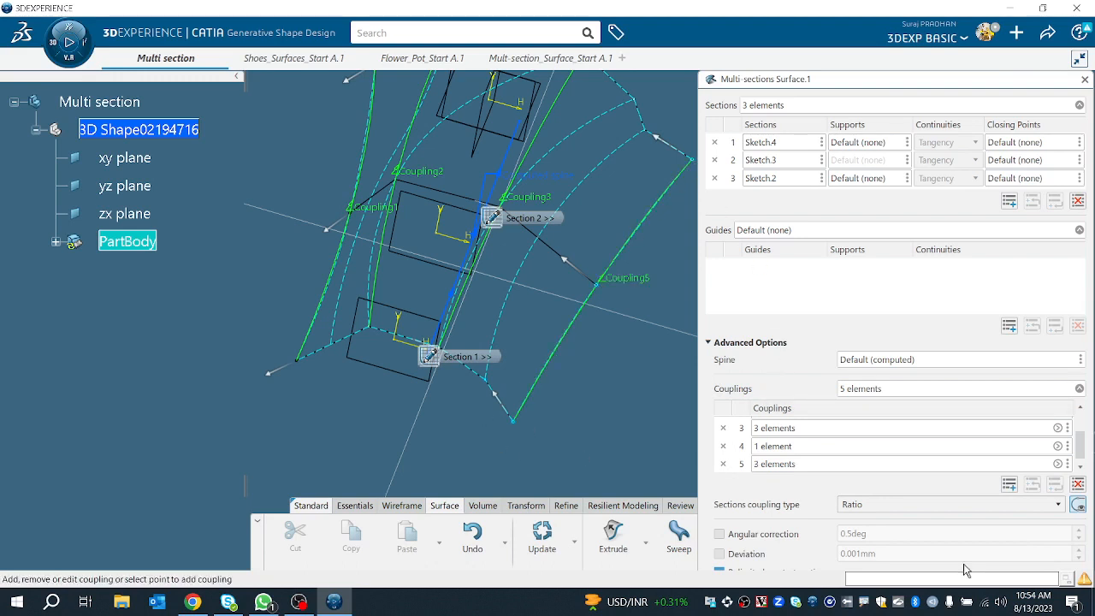
Step: Delete the incomplete one-element coupling and preview the multi-sections surface
click(723, 446)
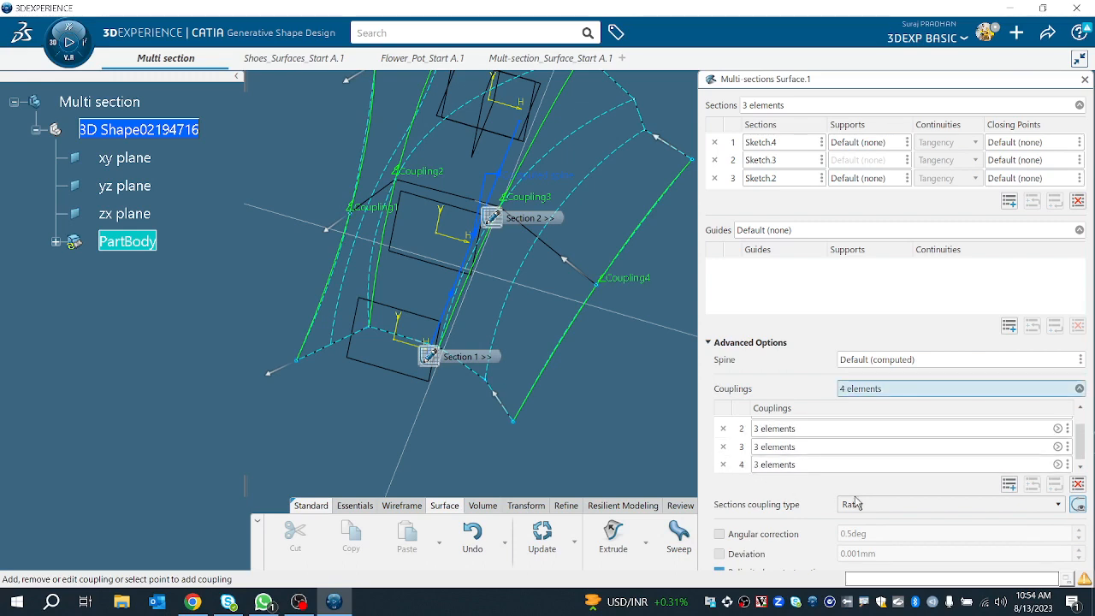
click(725, 344)
click(1064, 450)
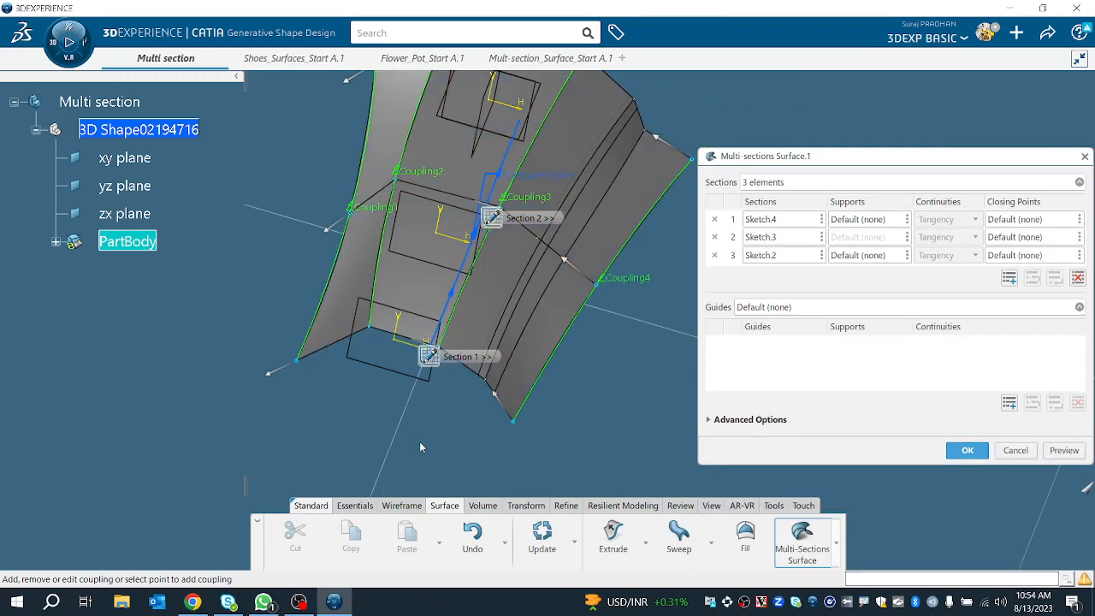
Step: Add another coupling through the remaining corresponding vertices of the three sections
middle_drag(420, 447, 419, 292)
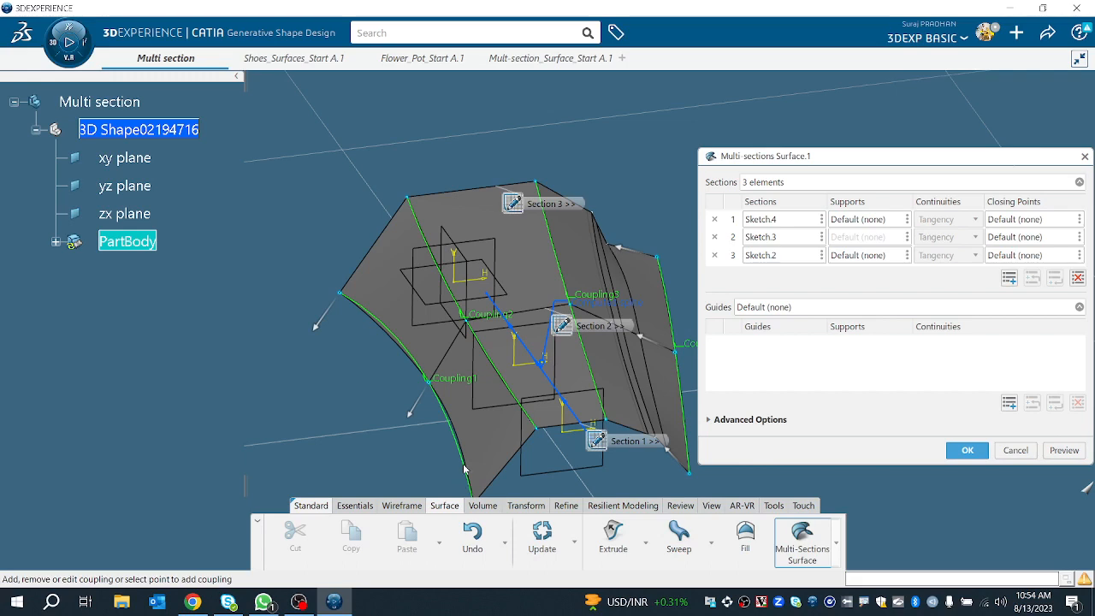
middle_drag(468, 447, 488, 435)
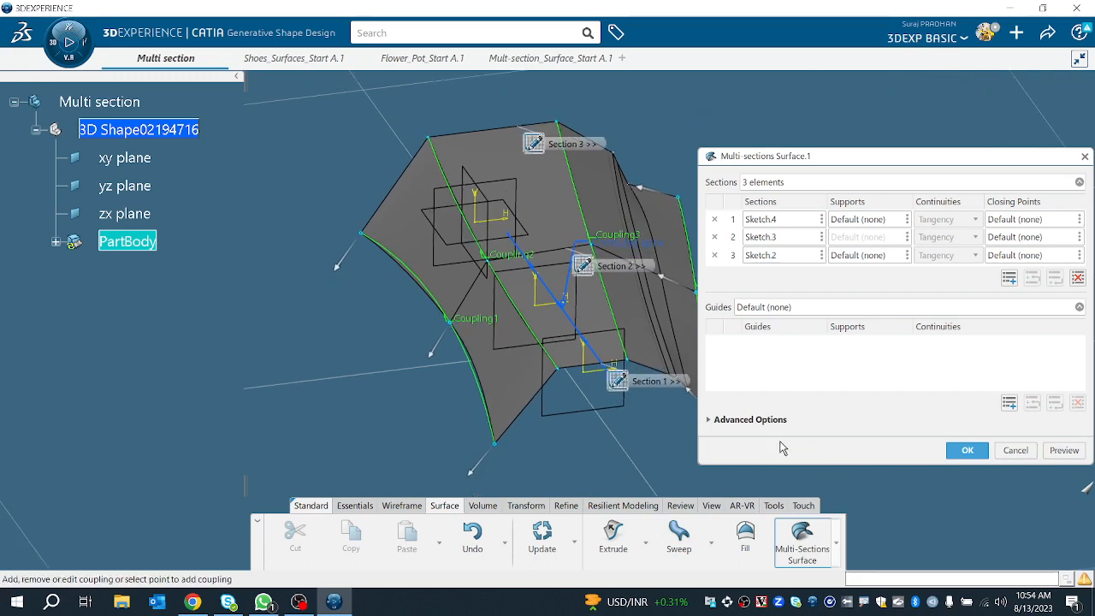
click(753, 421)
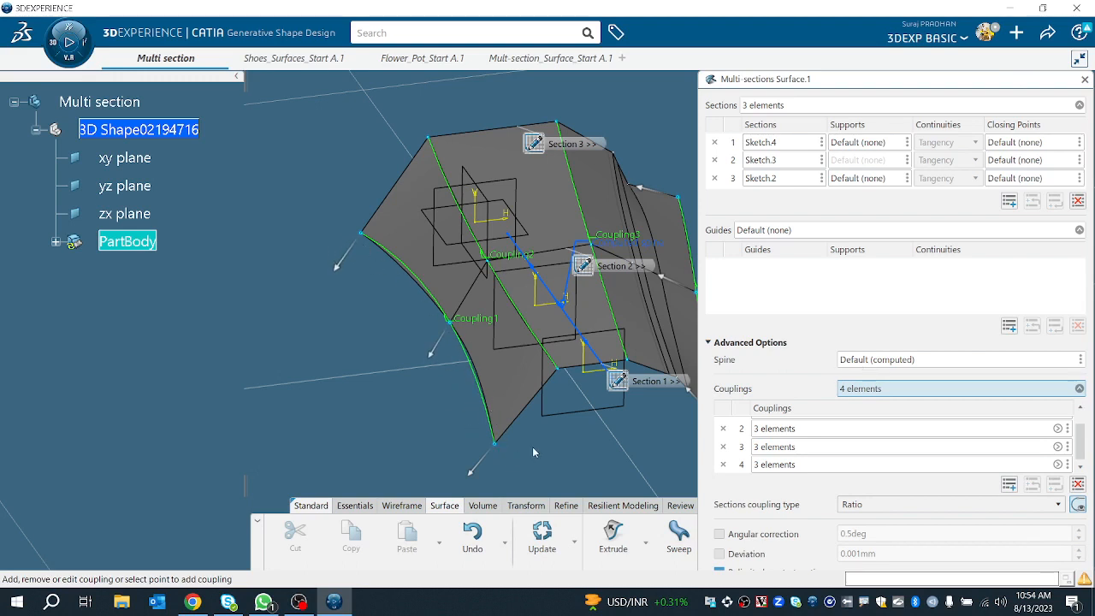
middle_drag(533, 452, 419, 346)
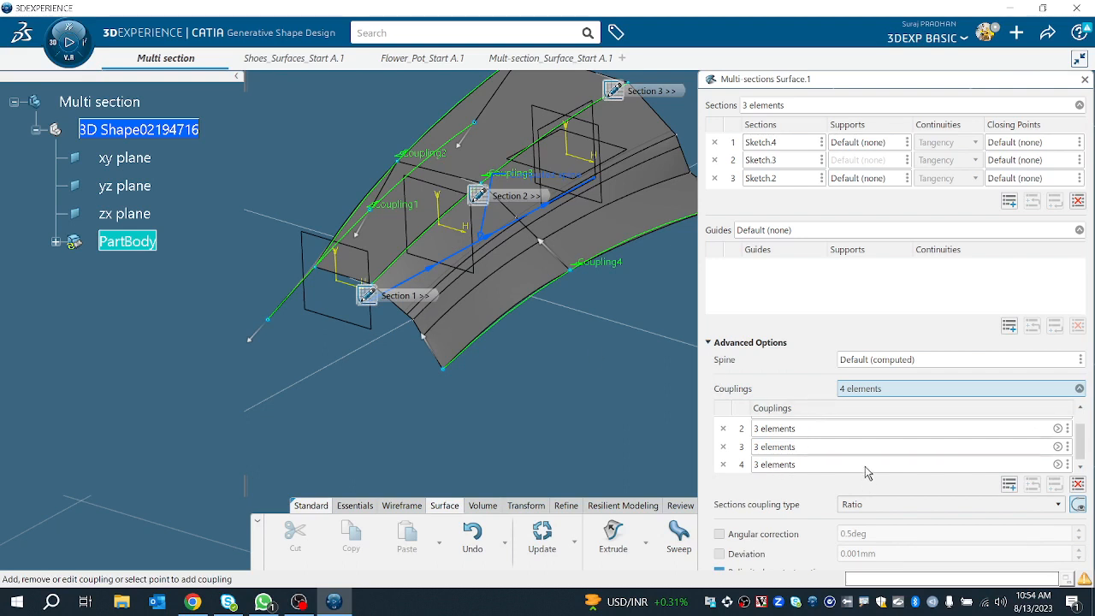
click(1009, 484)
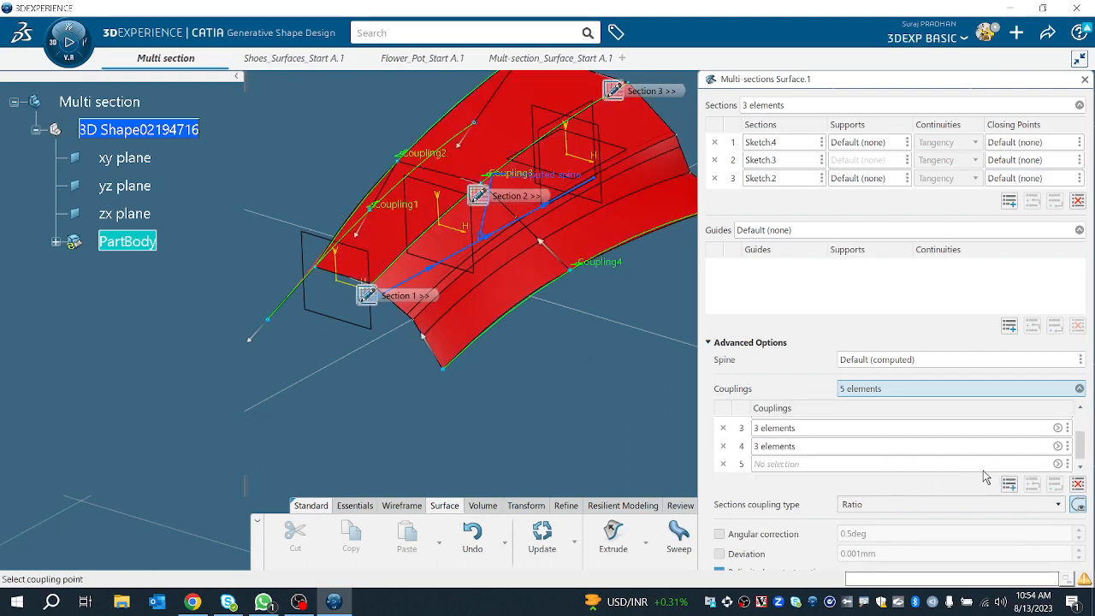
click(419, 327)
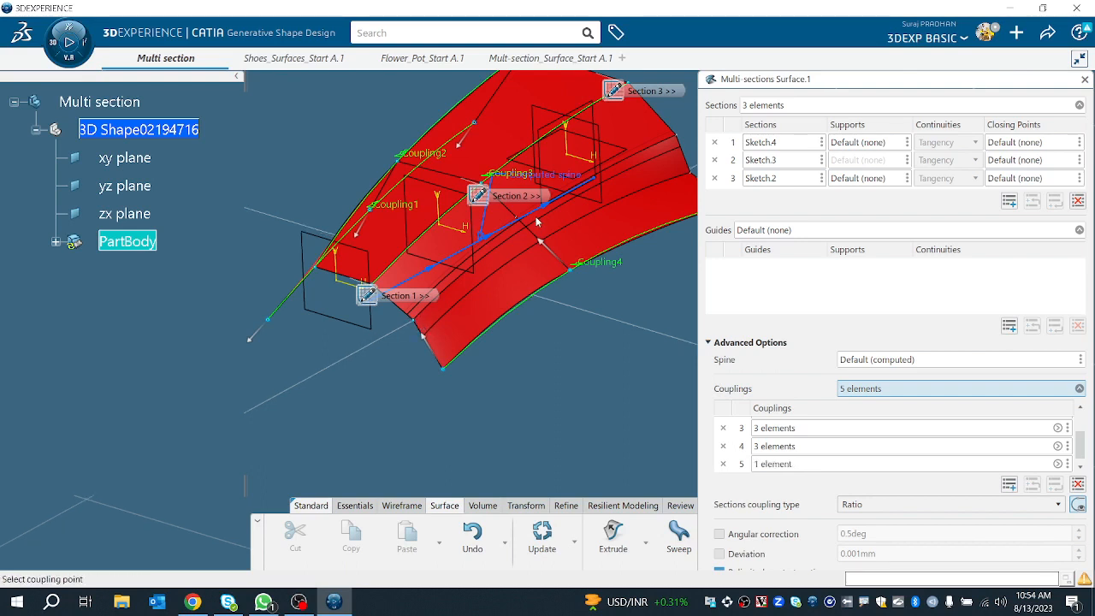
click(520, 221)
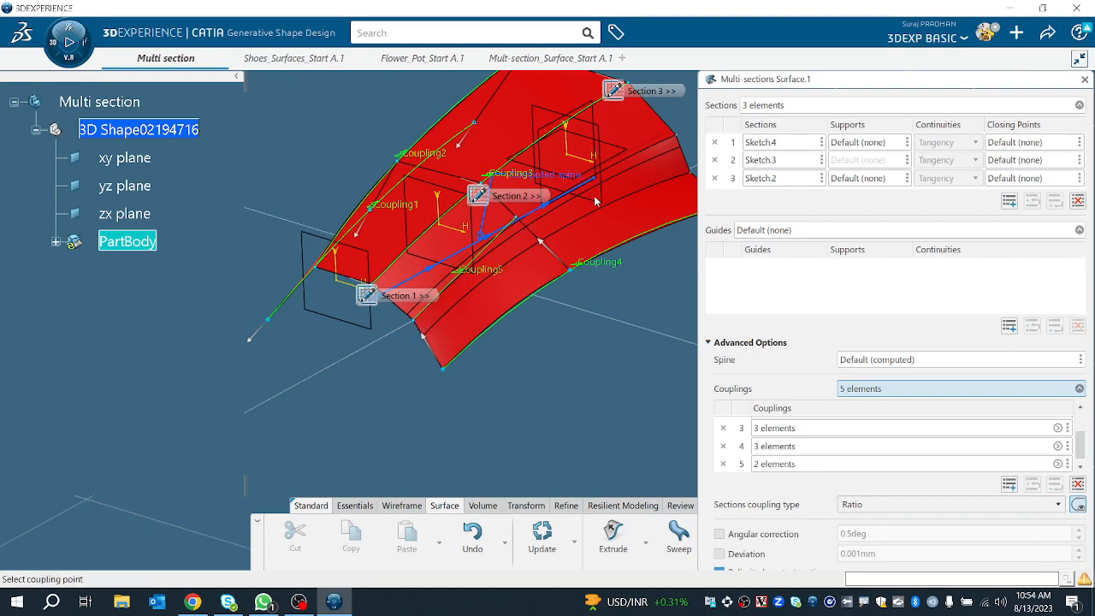
click(685, 141)
Step: Preview and confirm the multi-sections surface with its couplings
scroll(756, 374, down, 1)
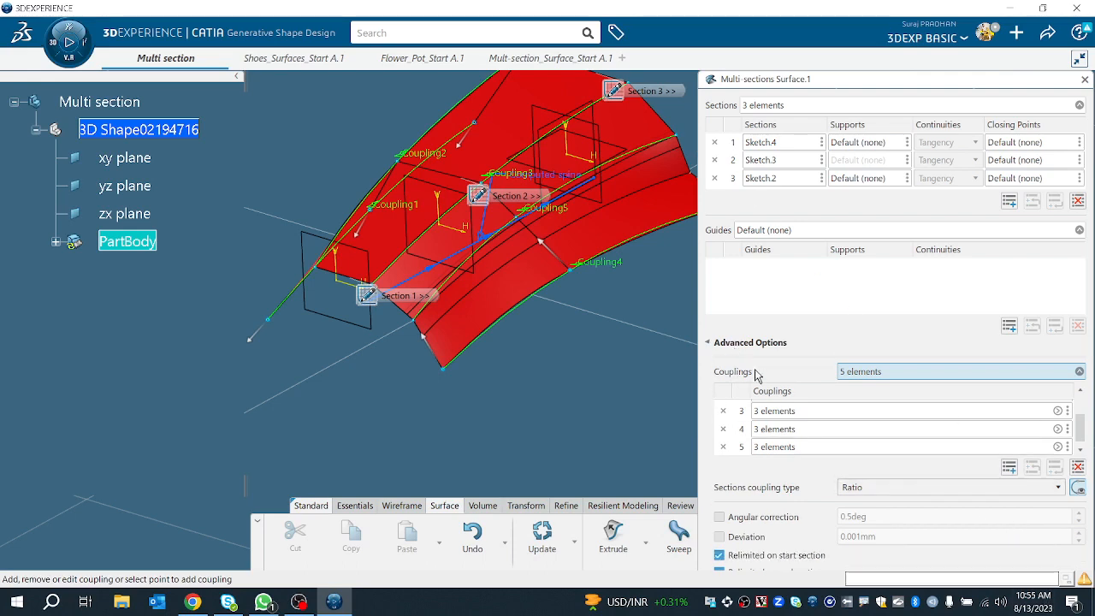
click(746, 344)
click(1067, 452)
click(961, 454)
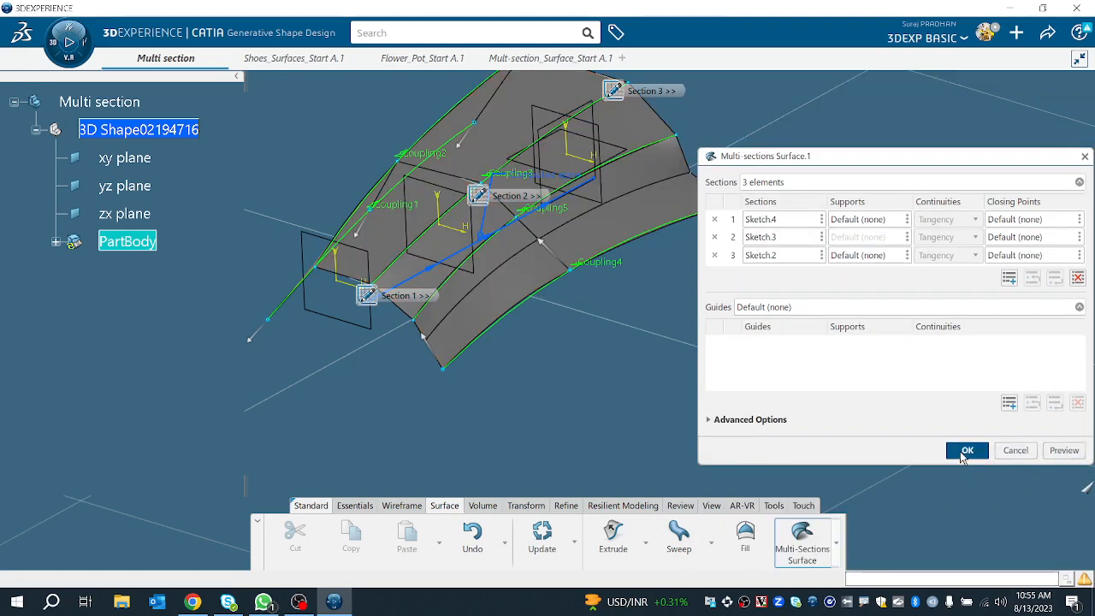
Step: Reopen the multi-sections surface, switch its sections coupling type to Tangency and preview the result
middle_drag(379, 345, 556, 254)
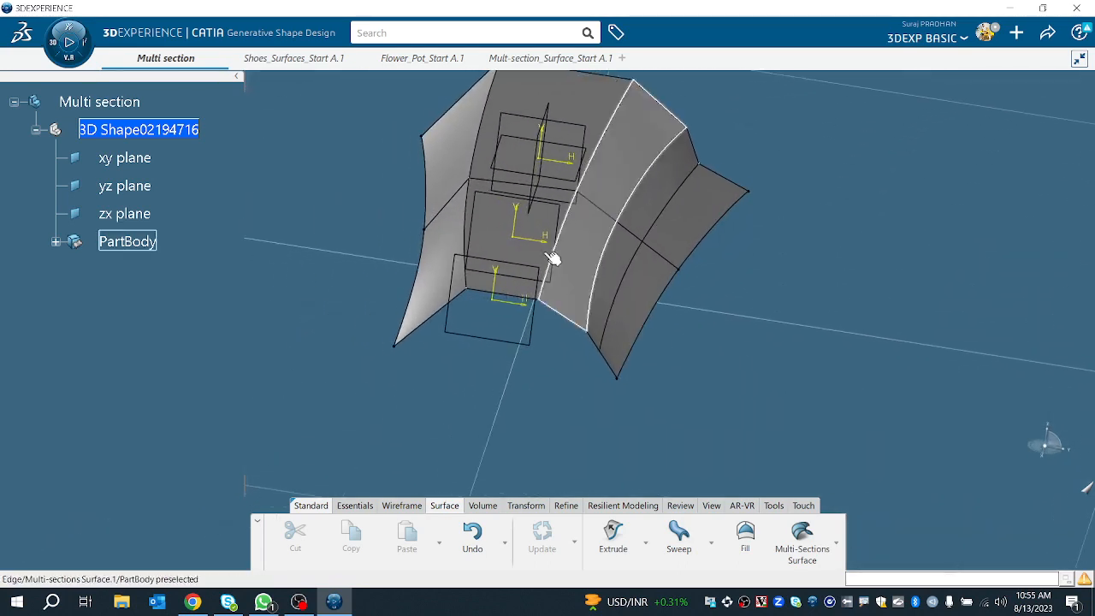
double_click(469, 161)
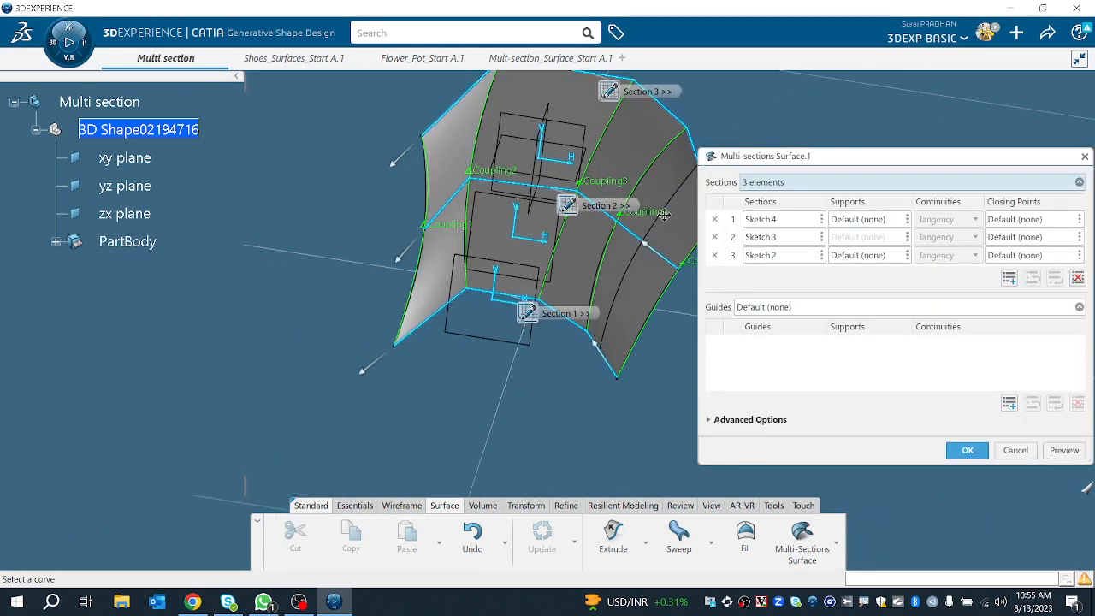
click(747, 420)
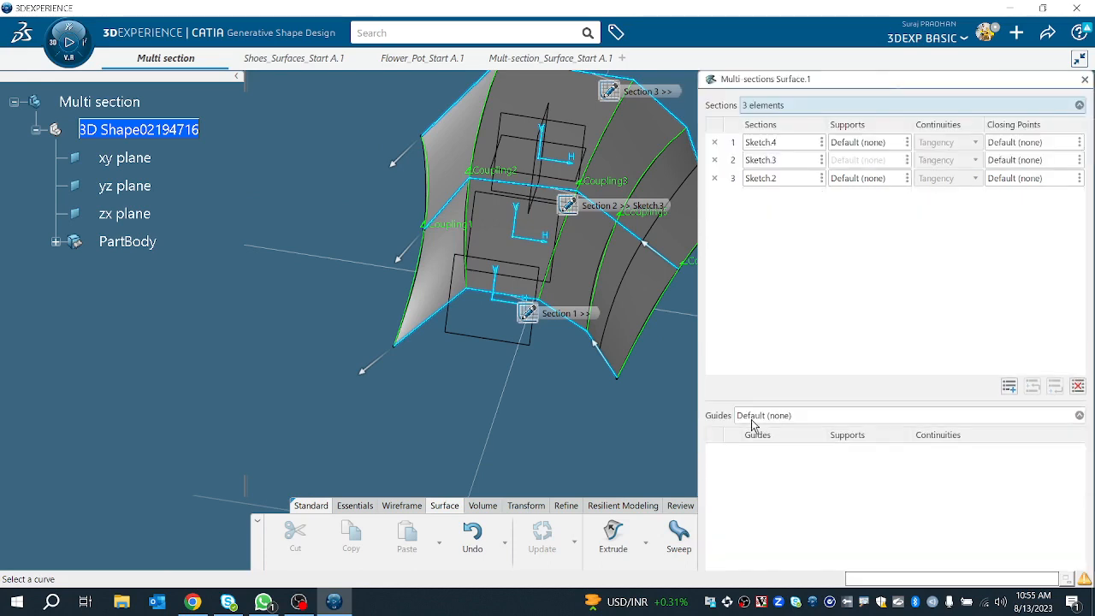
click(924, 507)
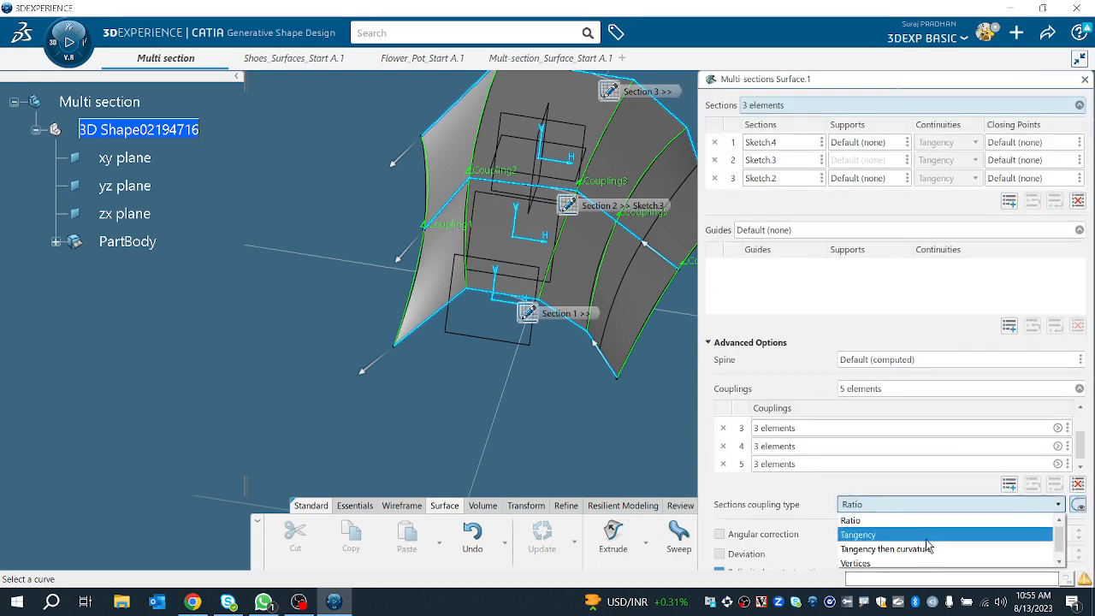
click(927, 537)
click(726, 351)
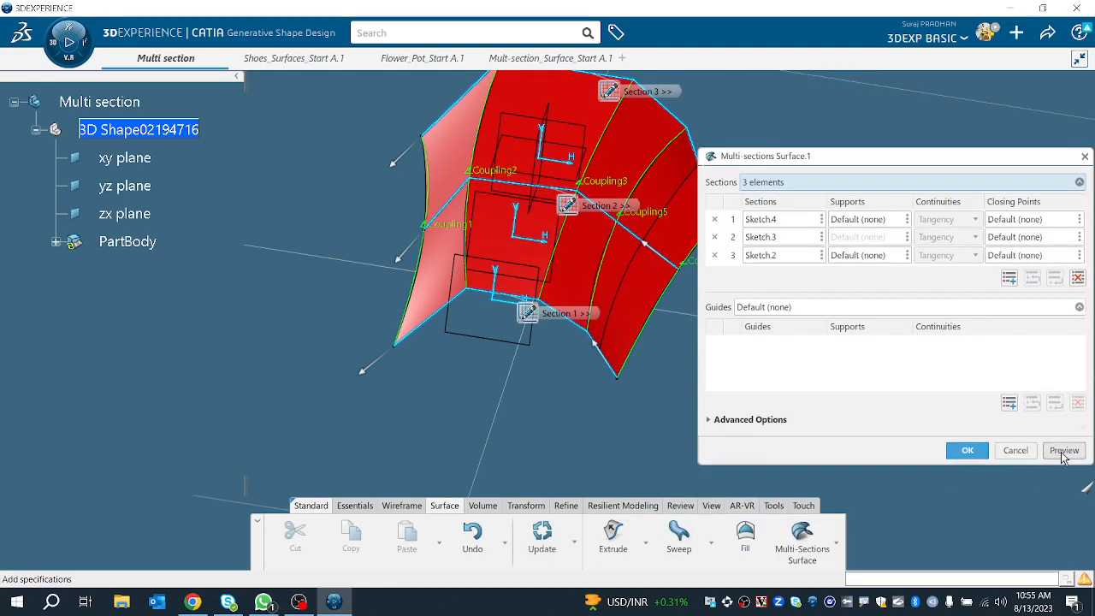
click(1063, 453)
Step: Set the sections coupling type back to Ratio, preview and confirm the multi-sections surface
click(641, 374)
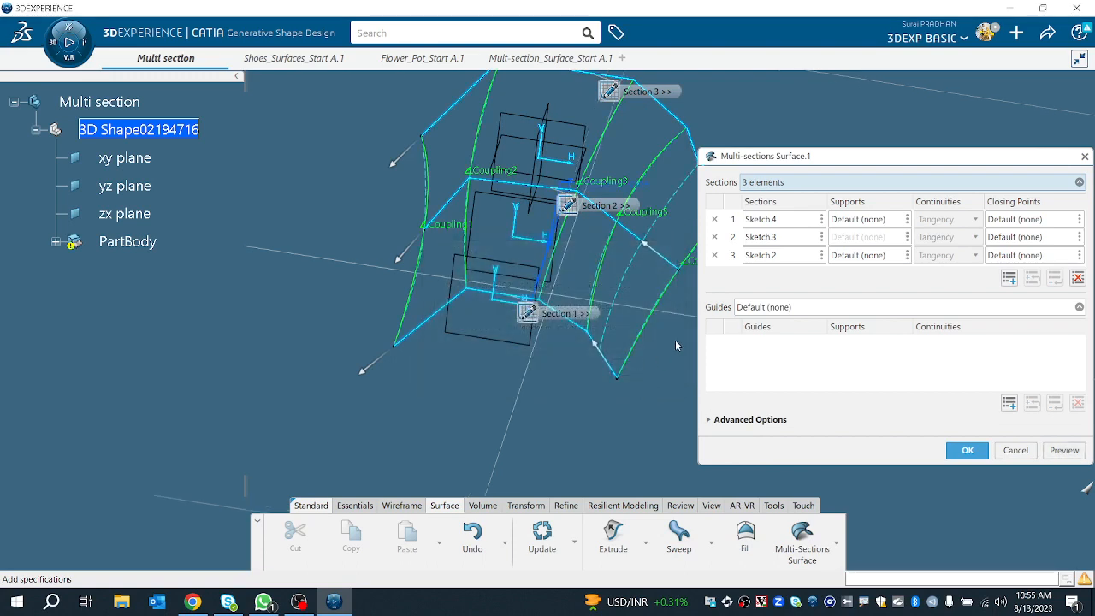
click(729, 419)
middle_drag(644, 426, 599, 409)
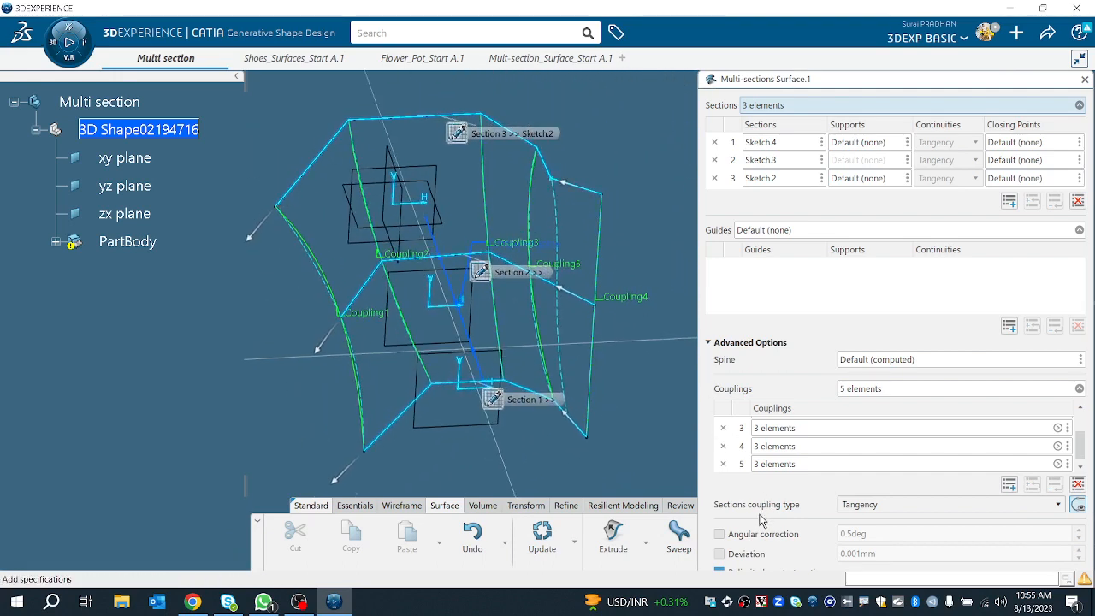
click(860, 505)
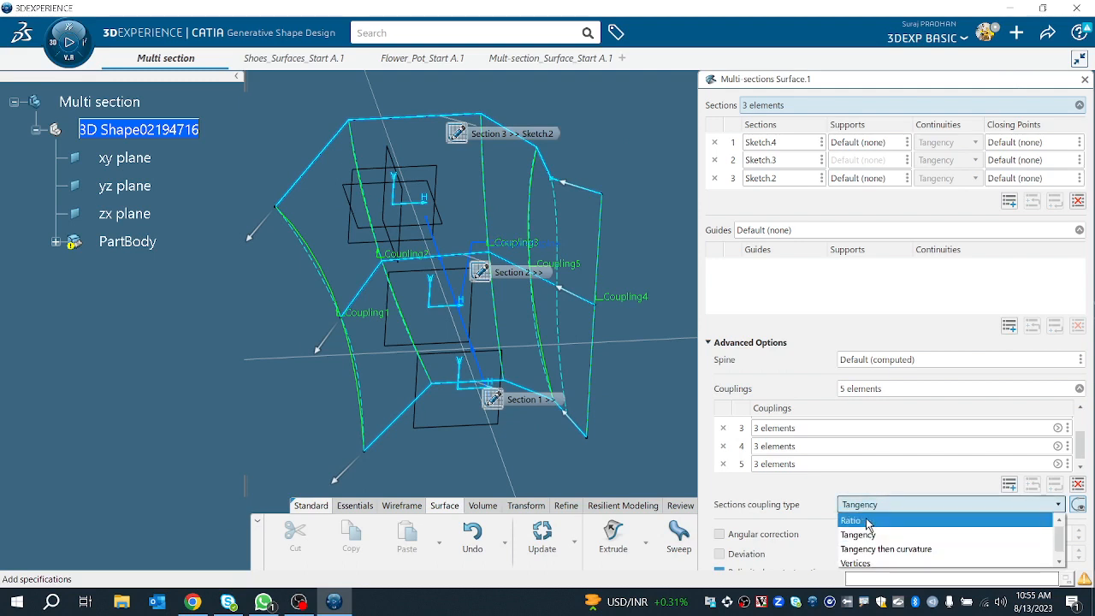
click(866, 520)
click(728, 343)
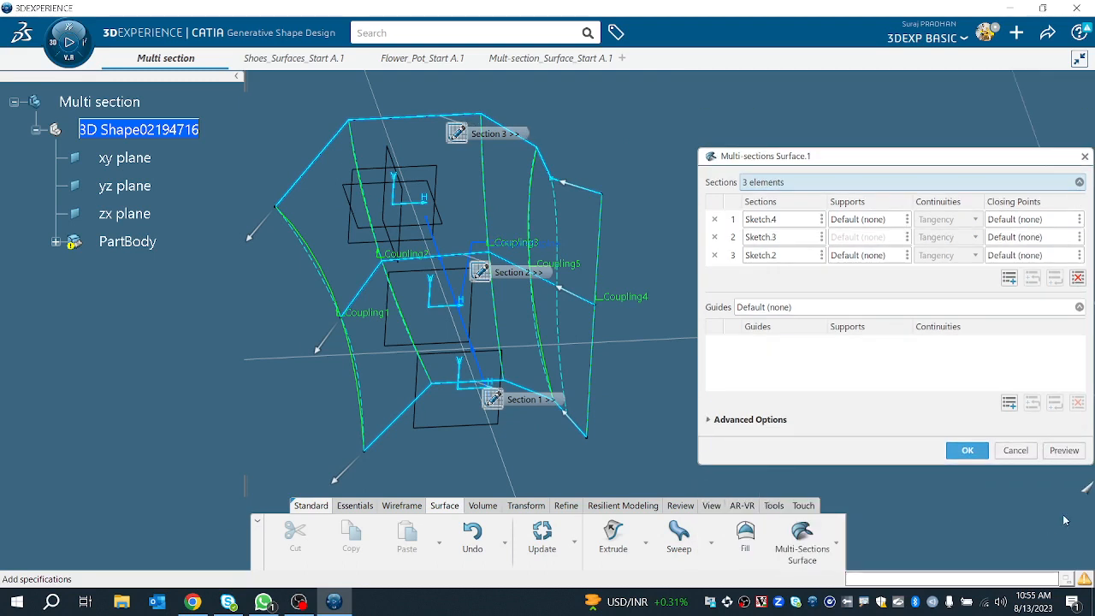
click(1066, 451)
click(967, 451)
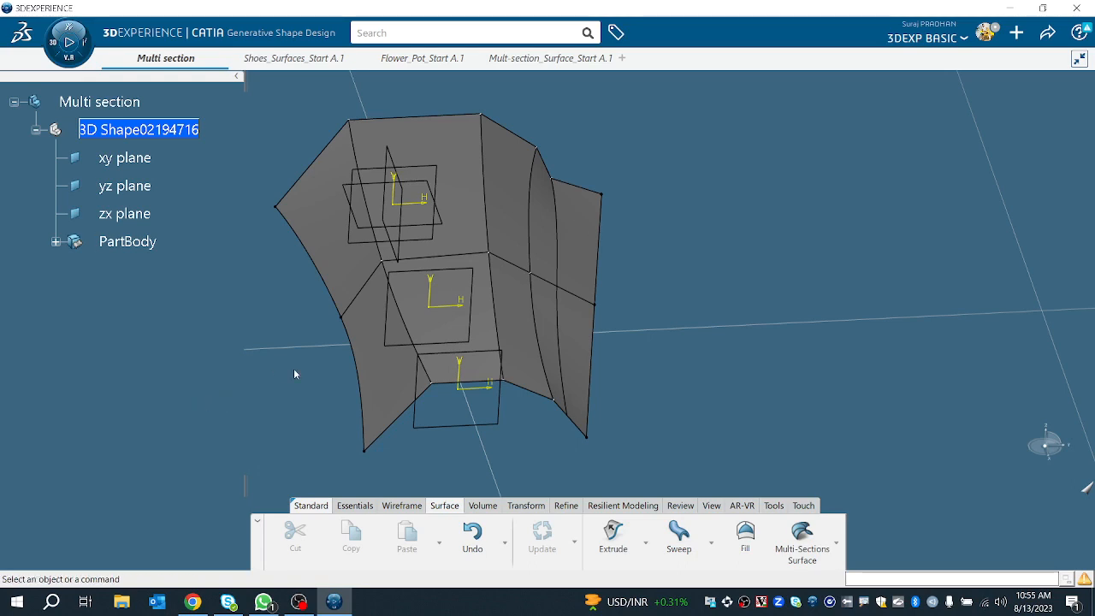
Step: Open Sketch.3 for editing and delete the slanted line on the right side of its profile
middle_drag(692, 366, 599, 335)
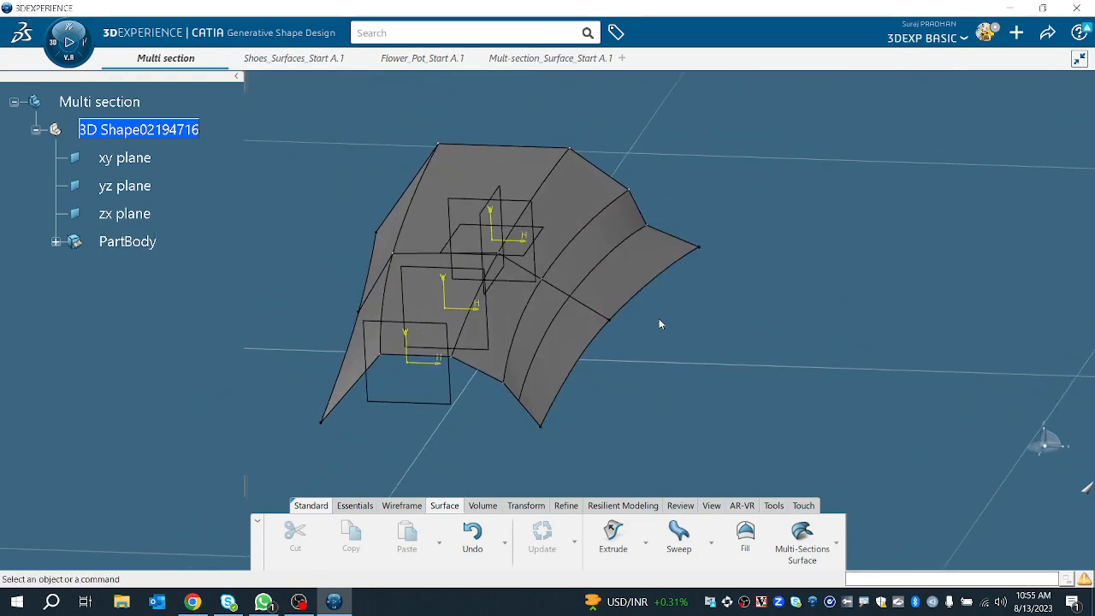
middle_drag(660, 320, 694, 278)
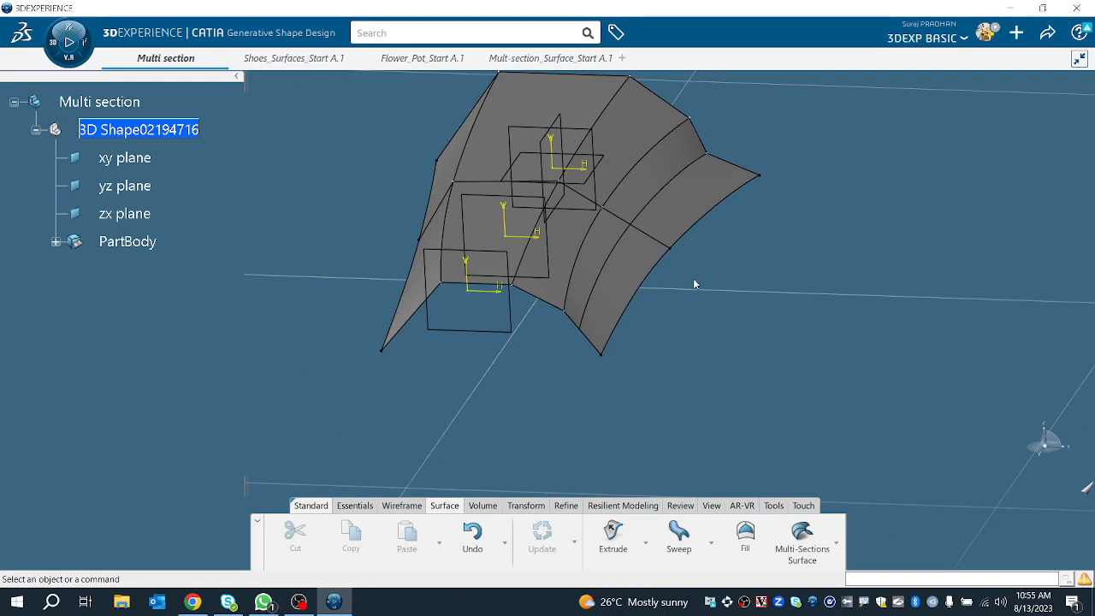
middle_drag(711, 286, 633, 357)
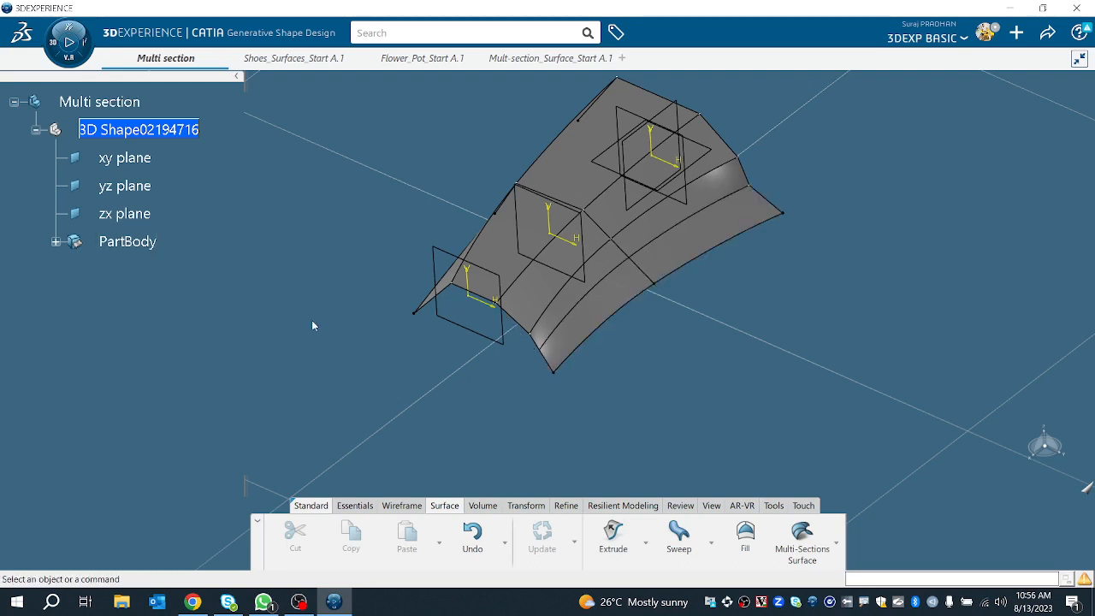
click(55, 242)
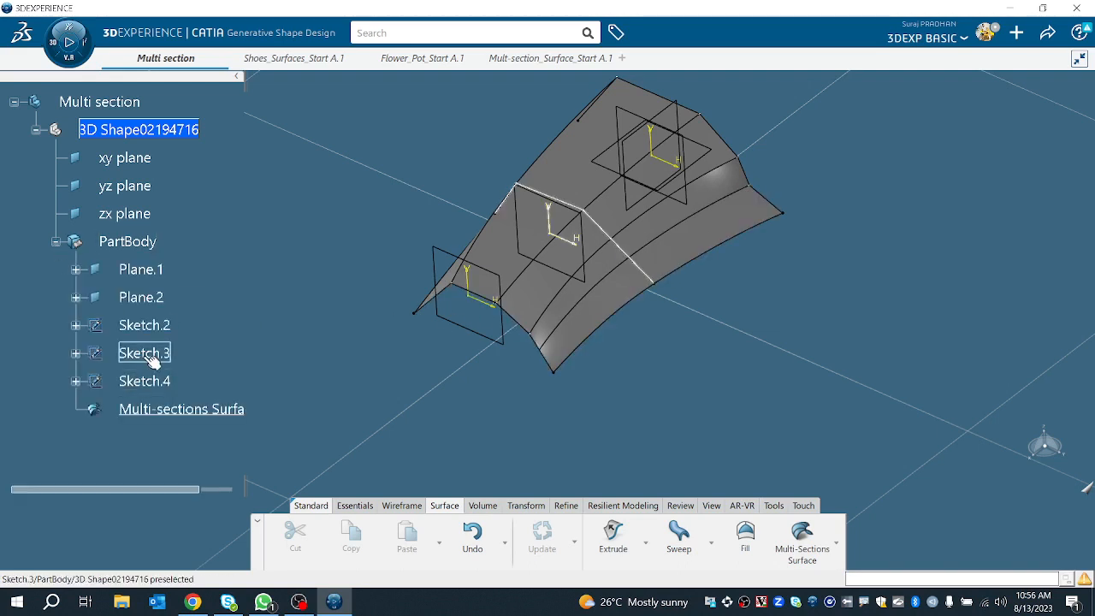
double_click(144, 353)
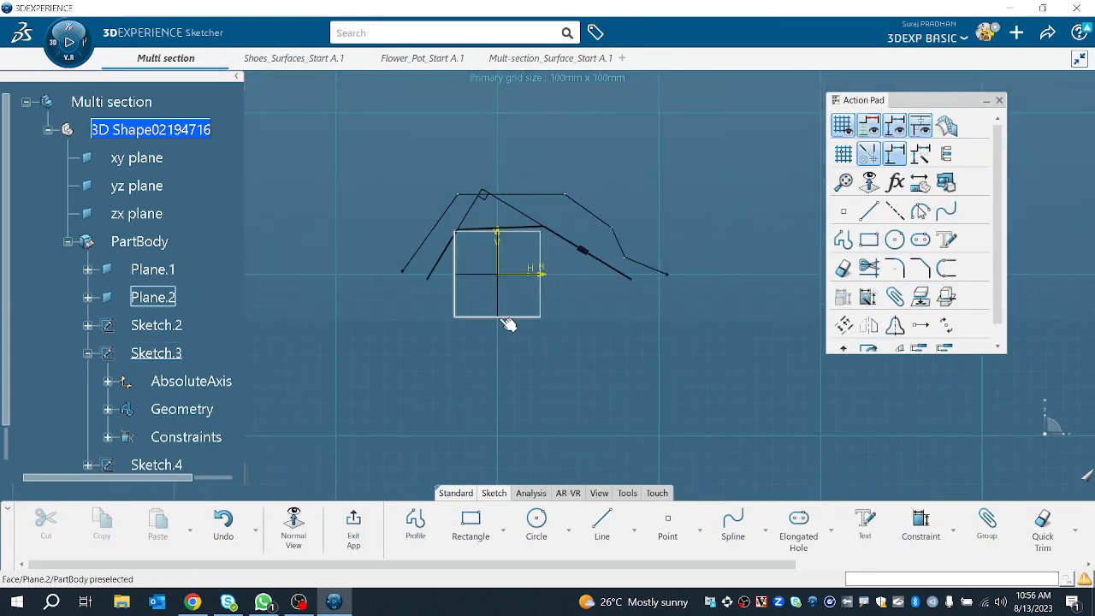
right_click(616, 270)
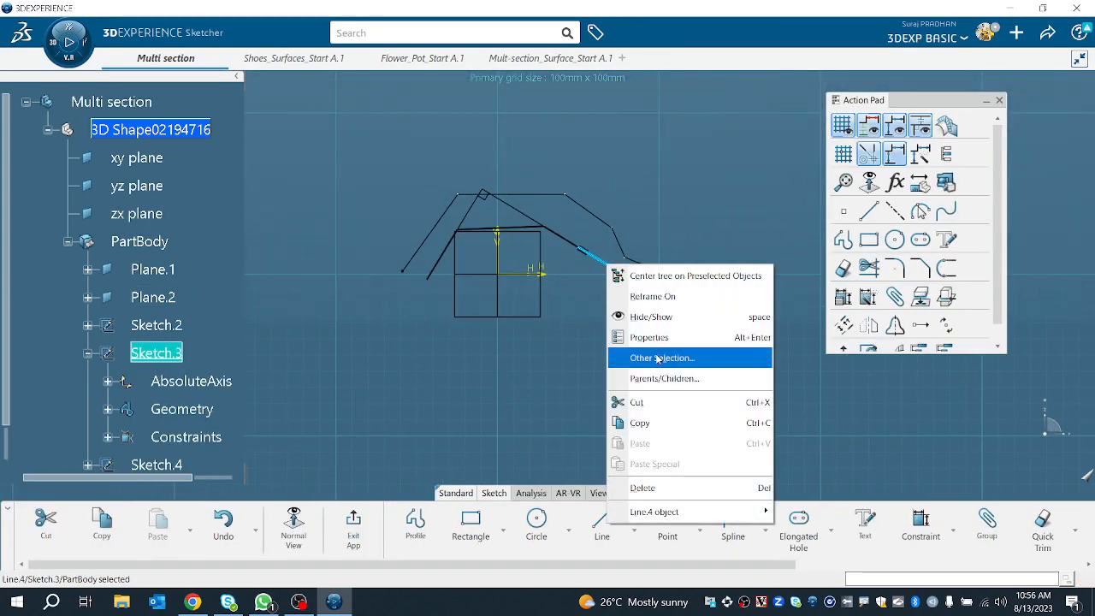
click(673, 495)
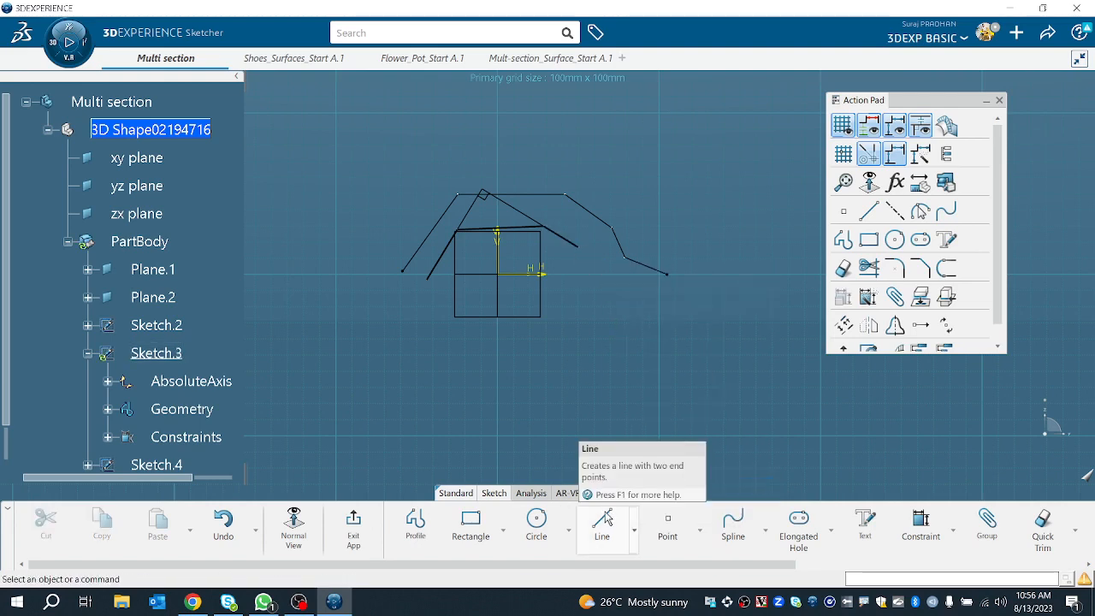
Step: Redraw the right end of Sketch.3 with a short line and a profile segment about 22 mm long, then exit the sketch
click(603, 519)
click(580, 247)
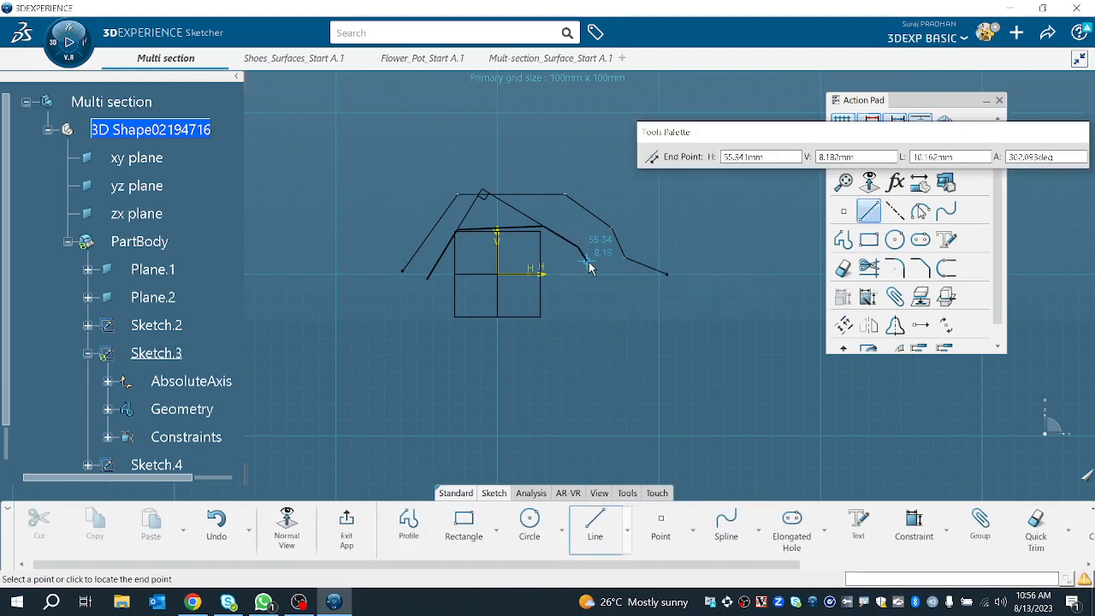
click(588, 264)
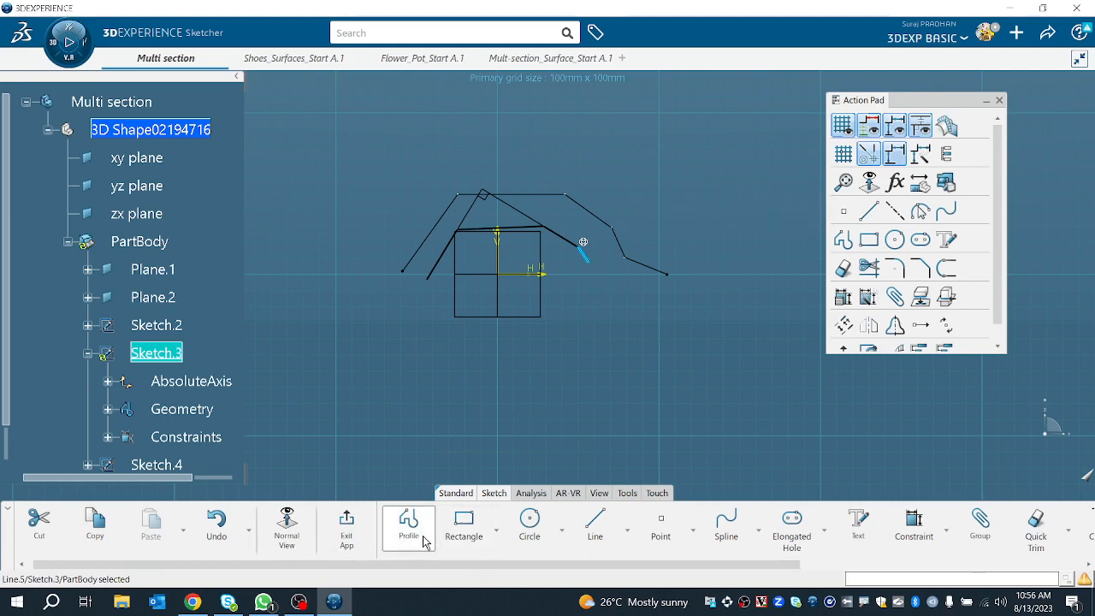
click(421, 541)
click(590, 264)
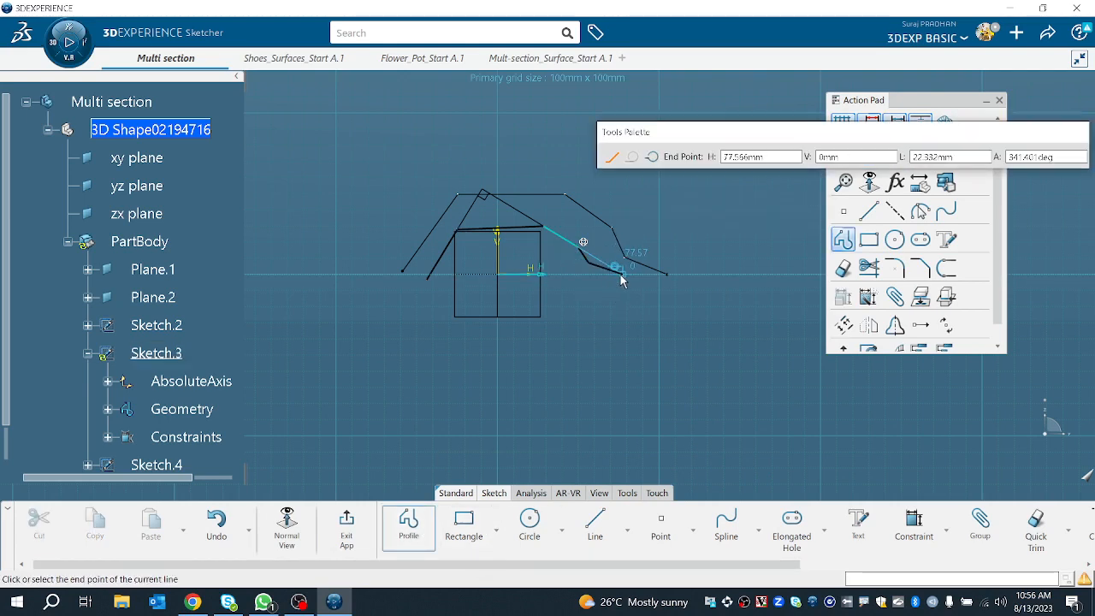
click(622, 278)
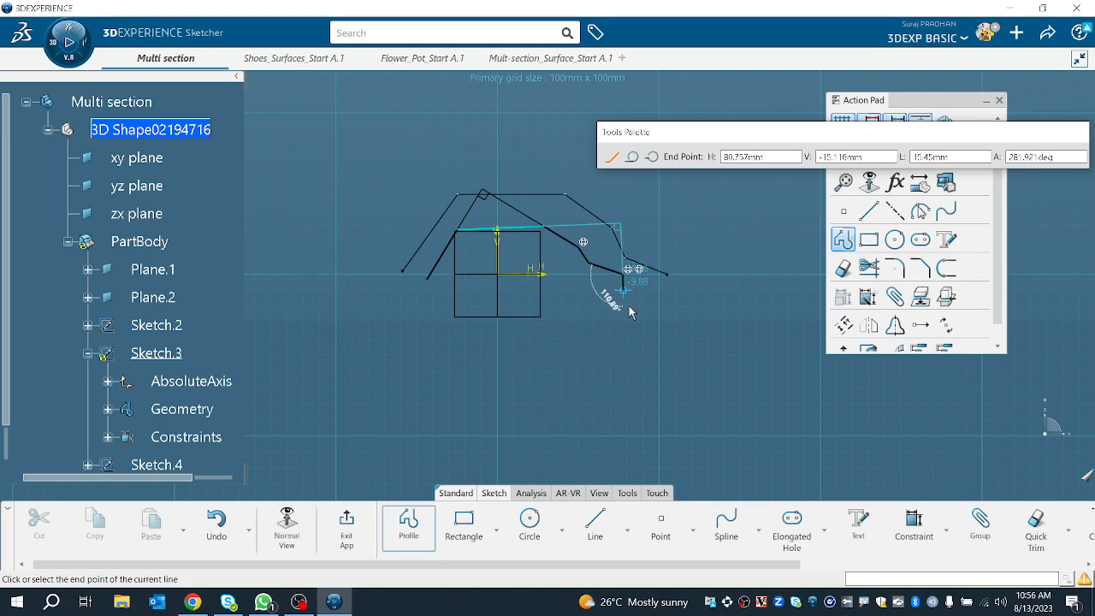
click(346, 530)
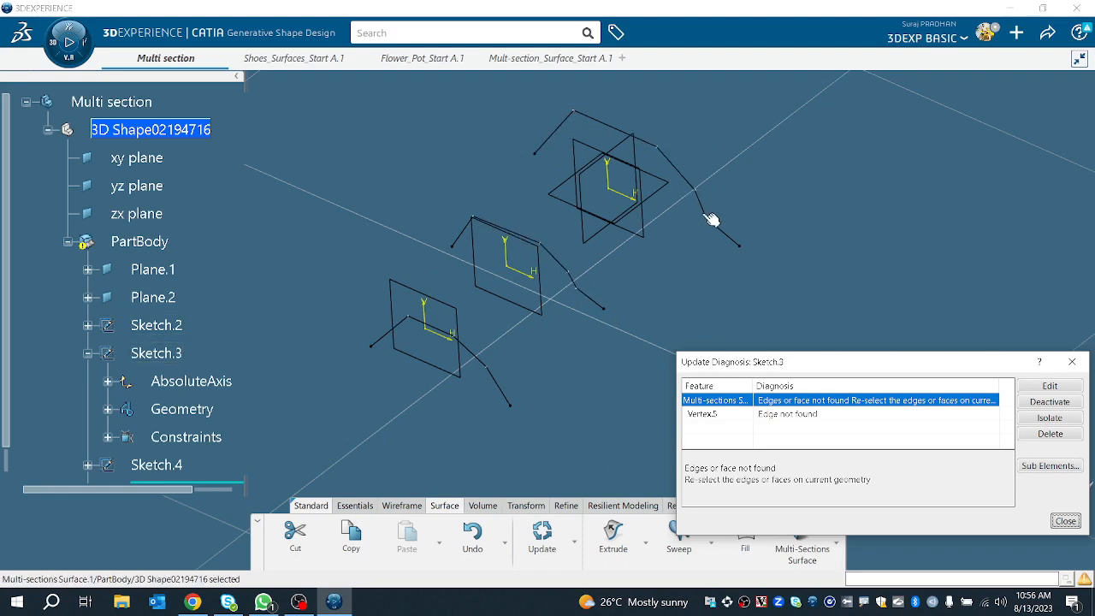
click(1065, 521)
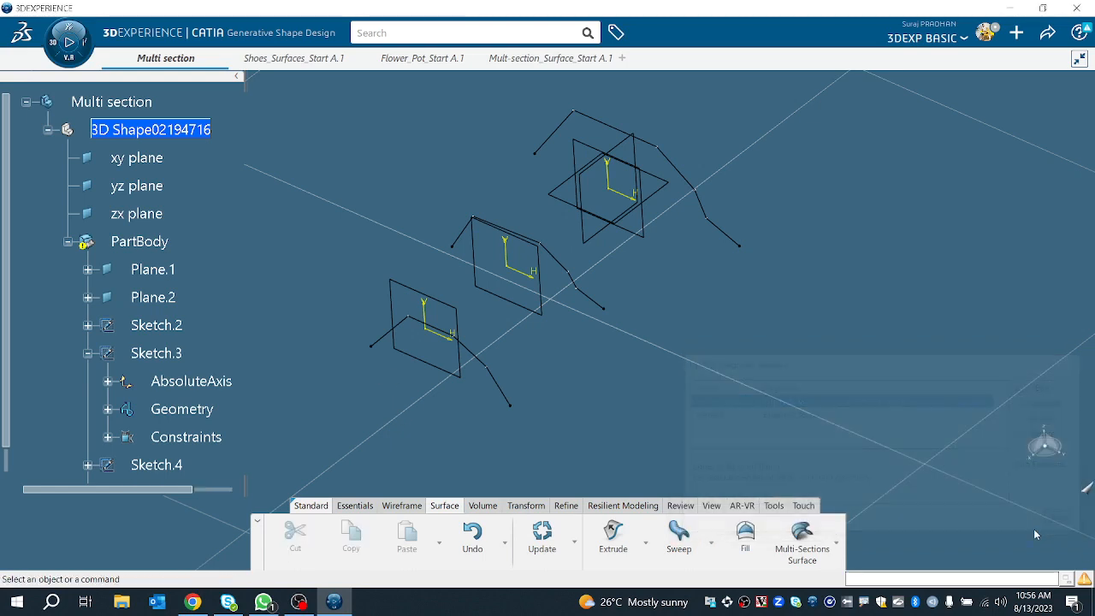
Step: Edit Sketch.4 and extend its right end with a profile segment about 26 mm long, then exit the sketch
click(169, 463)
double_click(169, 464)
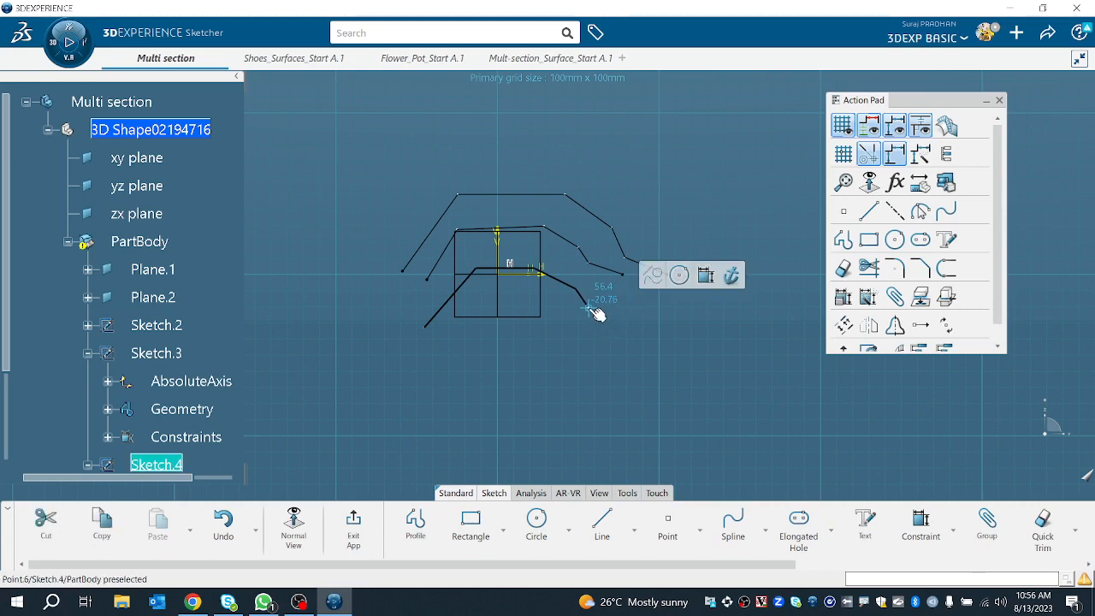
click(417, 525)
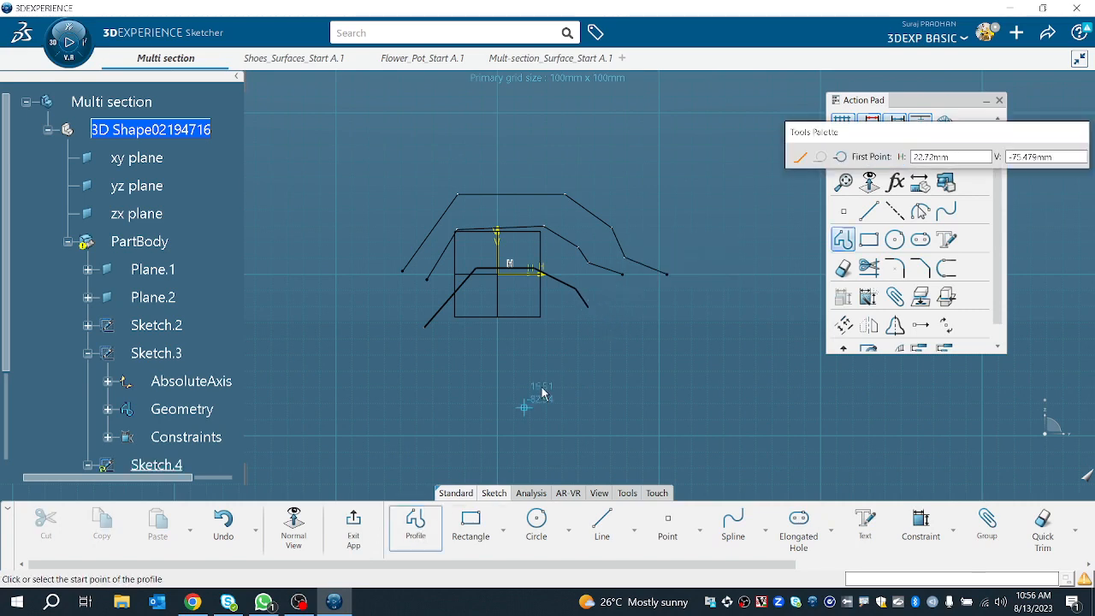
click(586, 310)
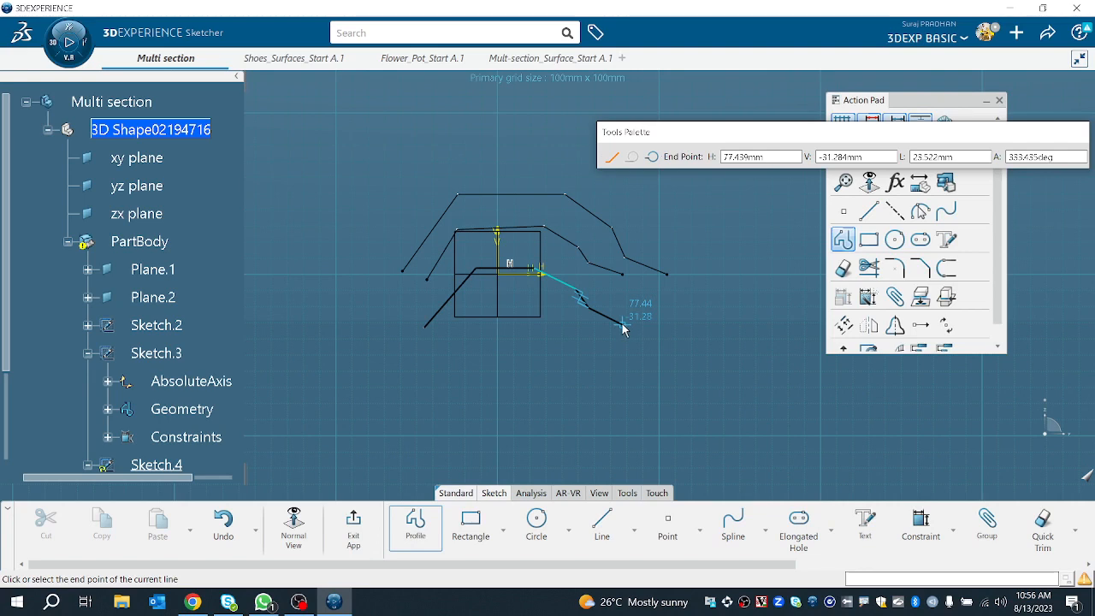
double_click(623, 330)
click(354, 525)
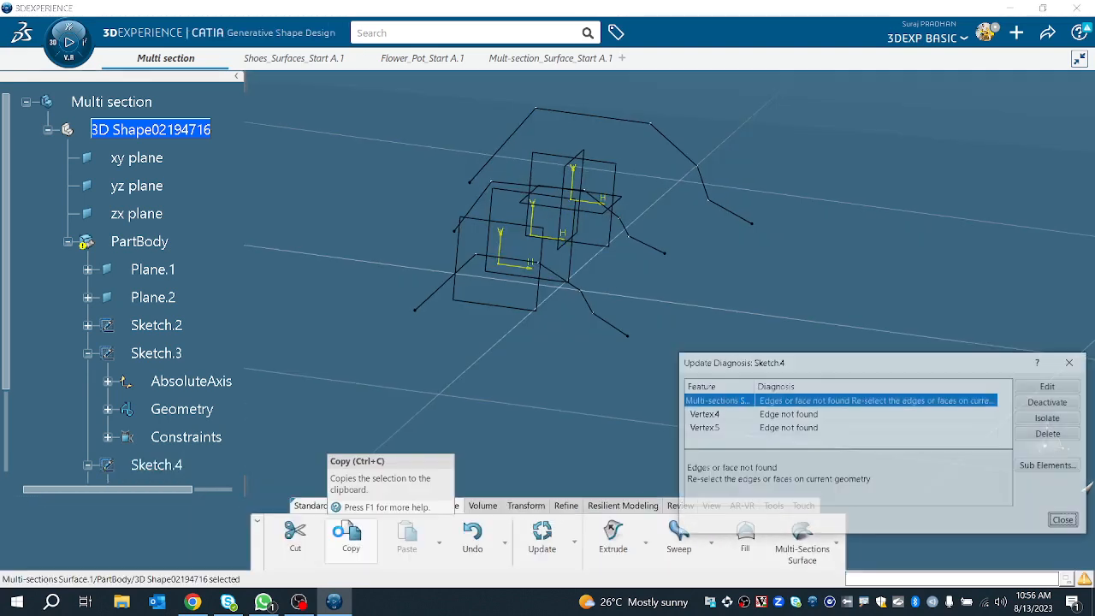
Step: Try to reselect the missing vertex of the multi-sections surface in the update diagnosis, then close it
double_click(827, 428)
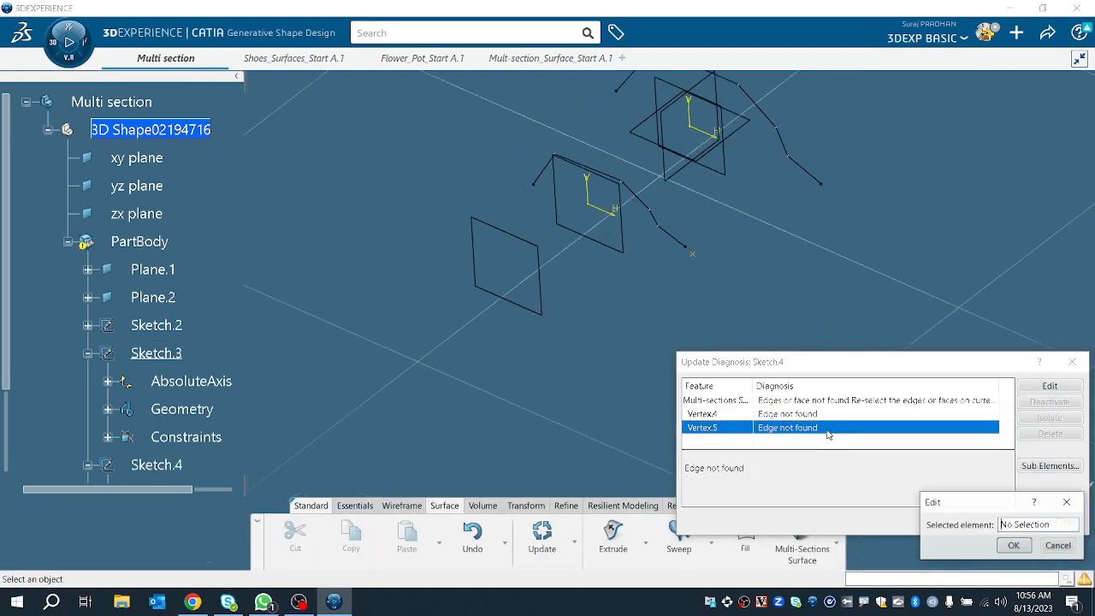
click(1013, 545)
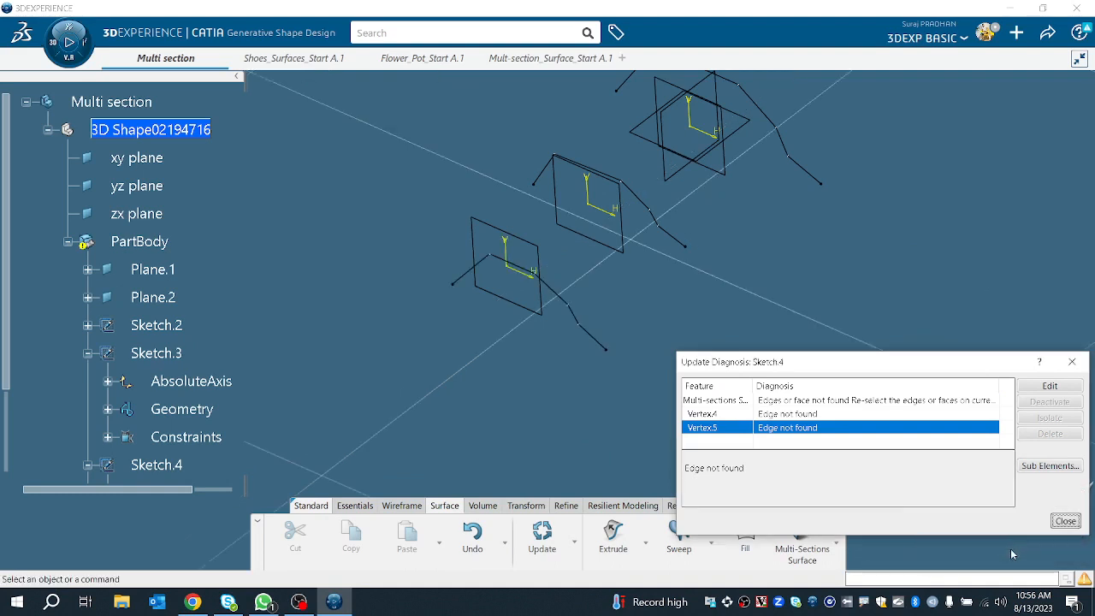
click(1065, 521)
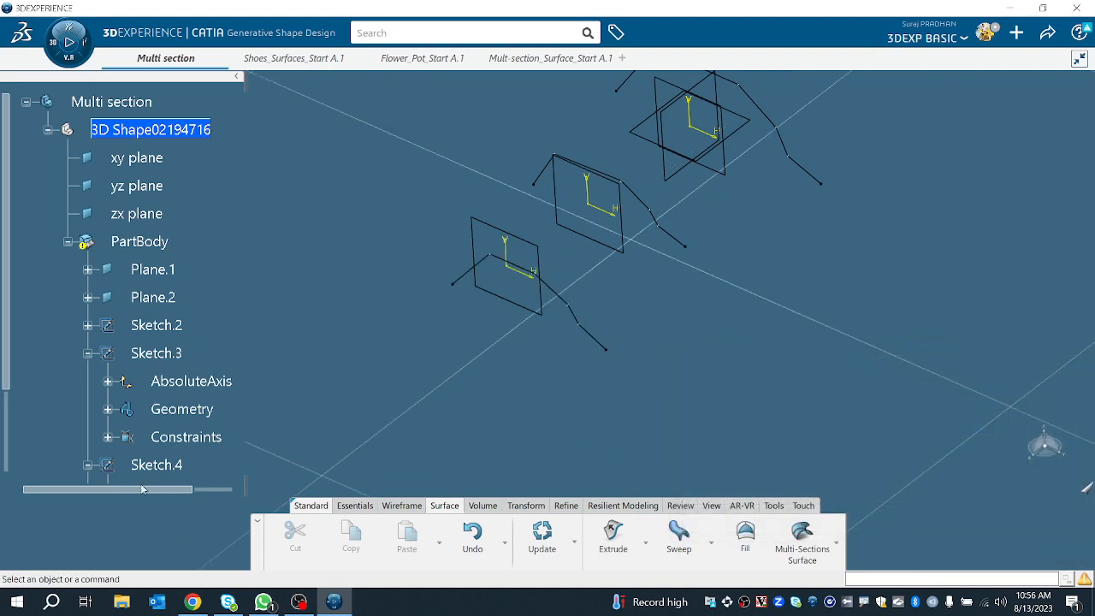
Step: Delete the existing multi-sections surface
scroll(141, 428, down, 4)
right_click(171, 226)
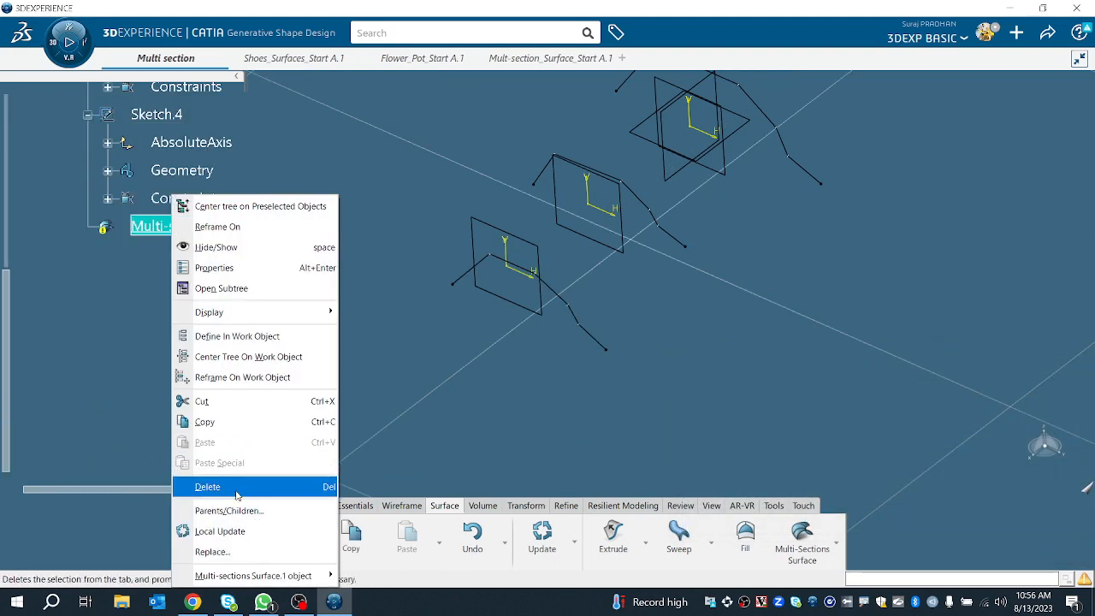
click(224, 486)
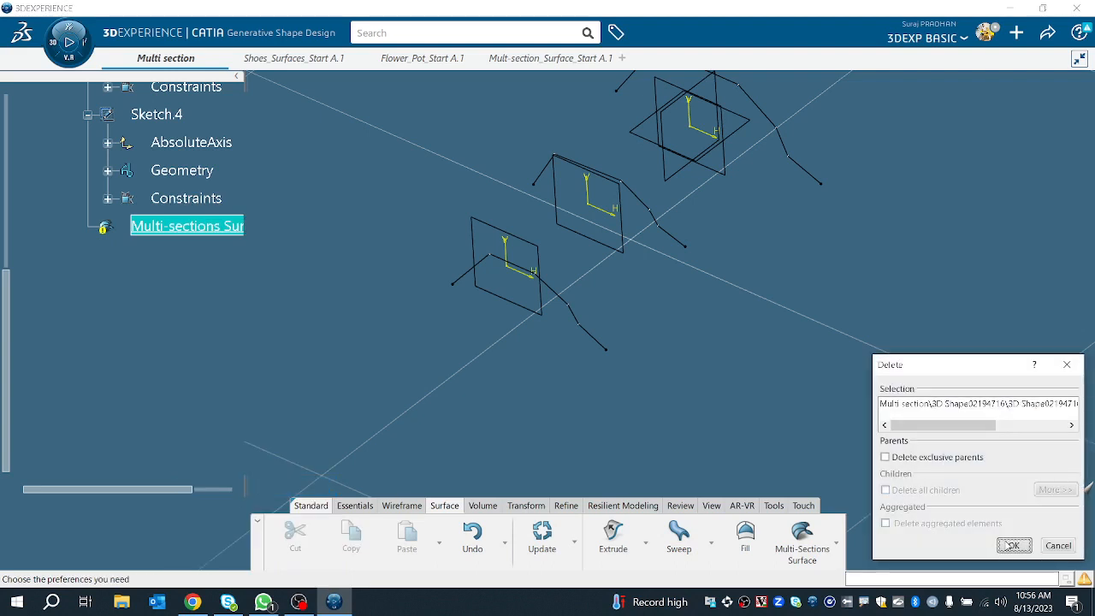
click(1012, 545)
Step: Start a new Multi-sections Surface and pick Sketch.4, Sketch.3 and Sketch.2 as its three sections
click(802, 541)
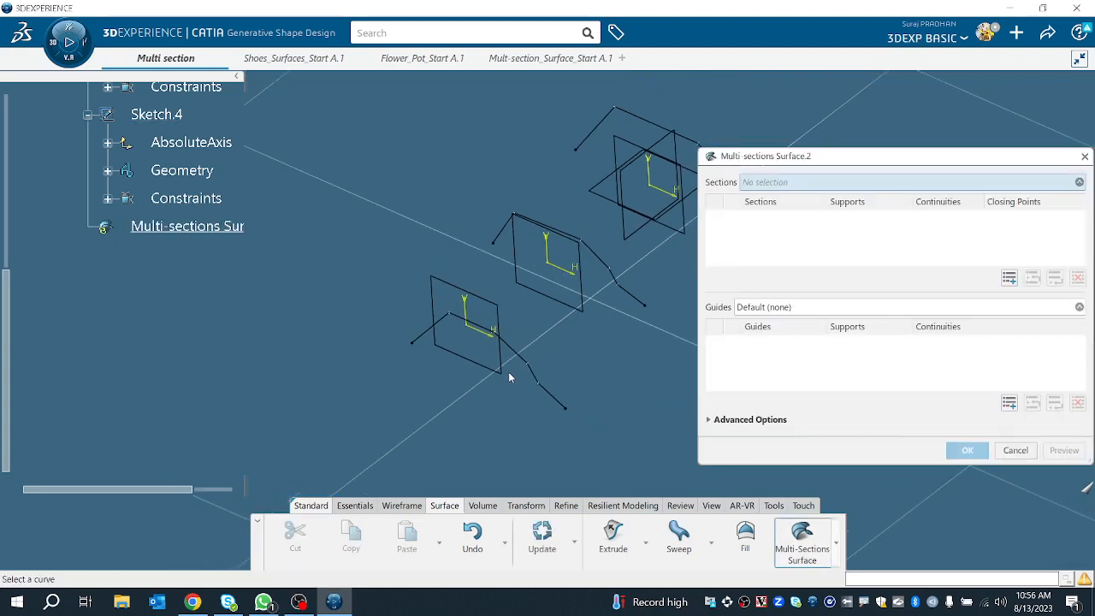
click(518, 359)
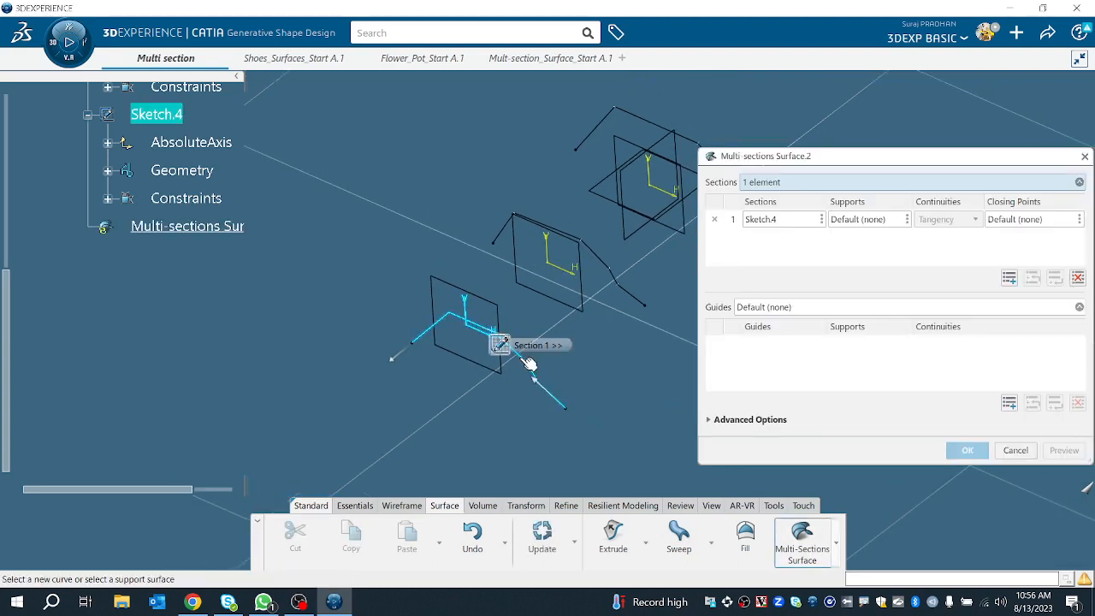
click(603, 273)
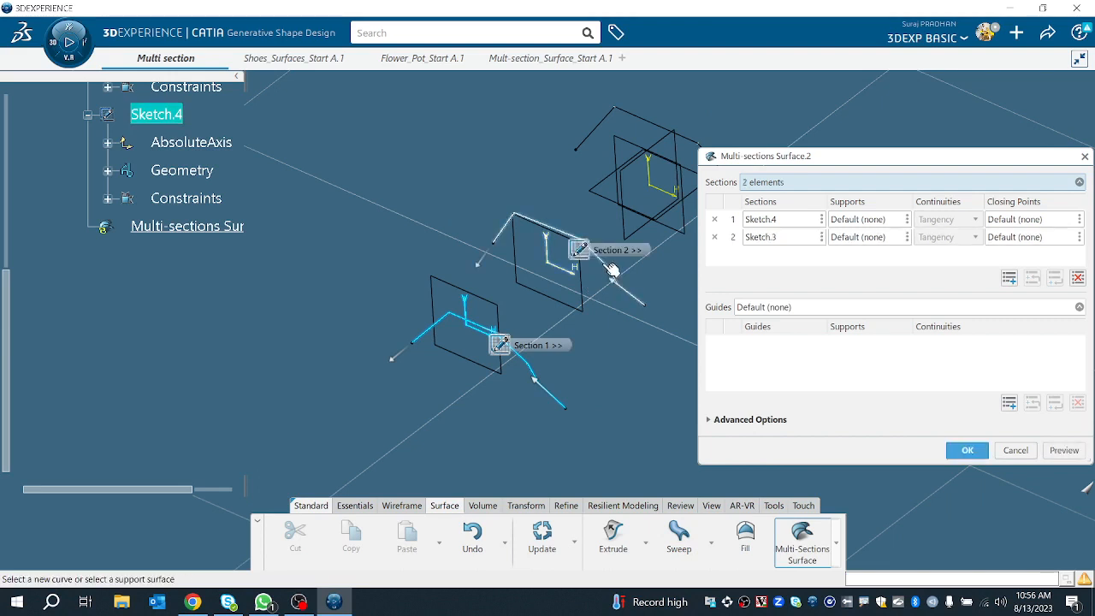
click(647, 120)
middle_drag(606, 342, 539, 322)
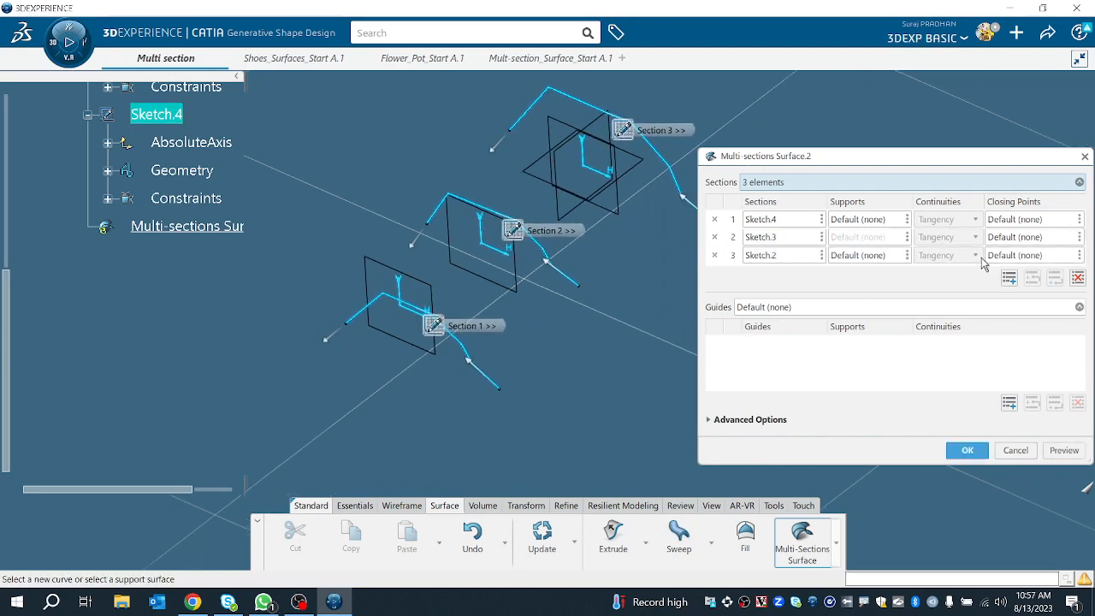
Step: Add the first two couplings, each linking the matching vertices of the three sections
click(727, 420)
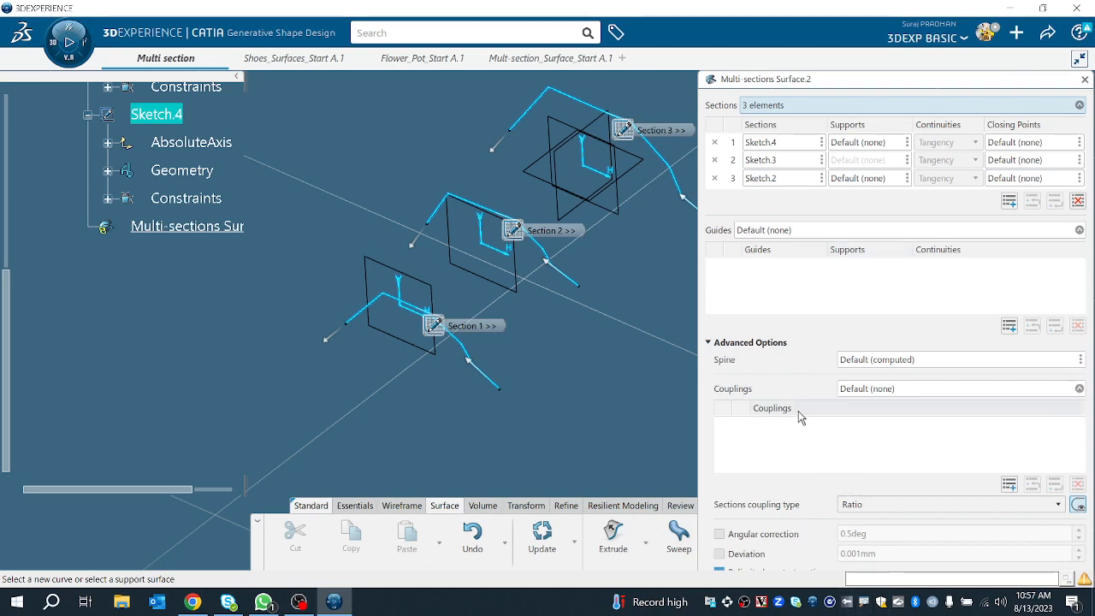
click(1009, 484)
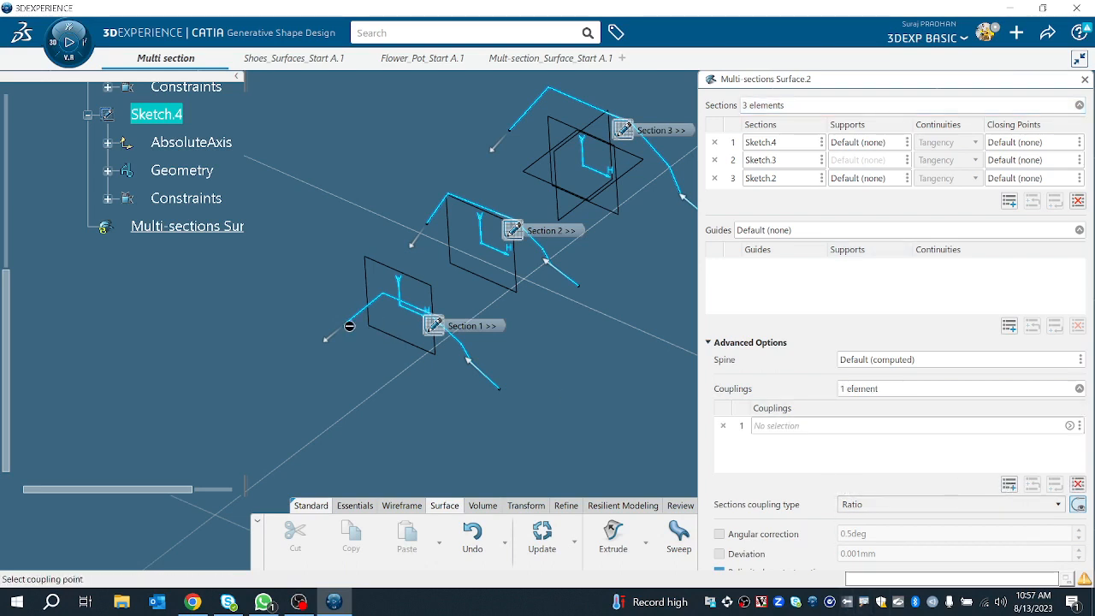
click(349, 326)
click(438, 216)
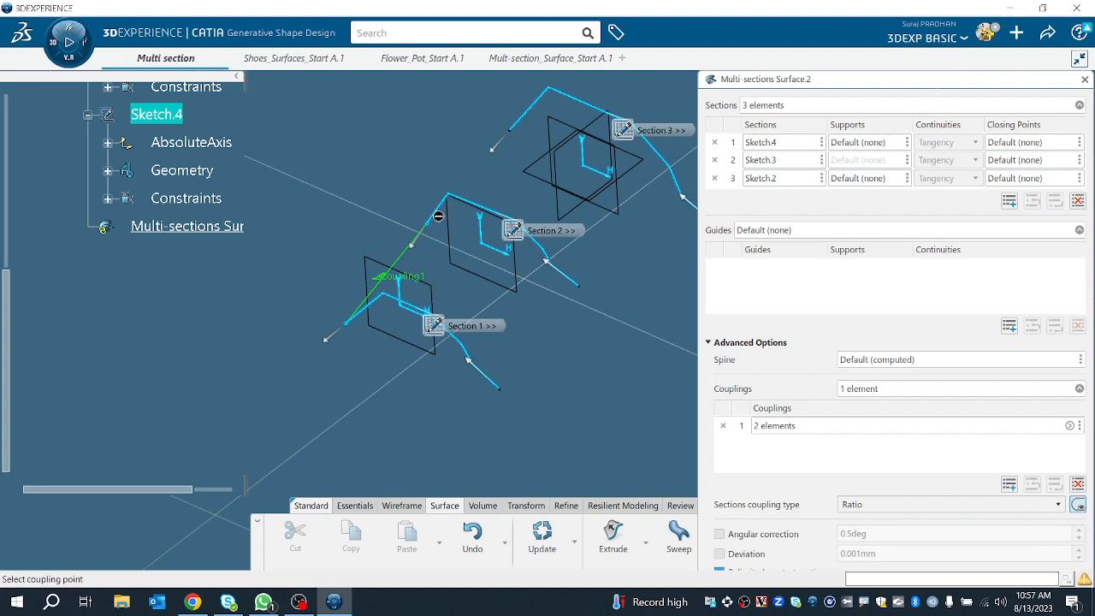
click(494, 150)
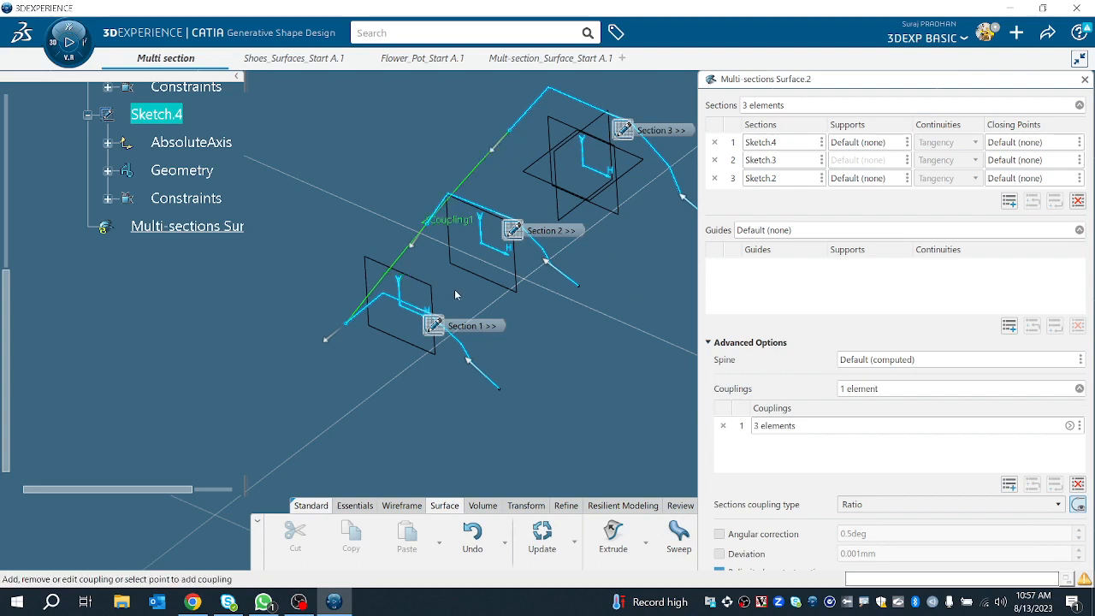
click(384, 296)
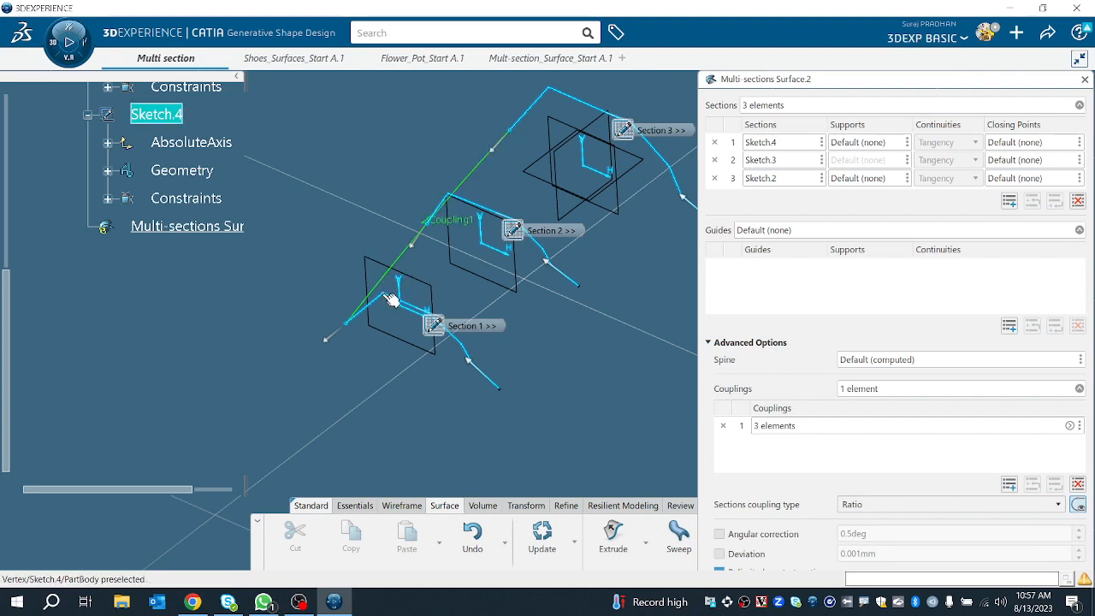
click(447, 198)
click(548, 101)
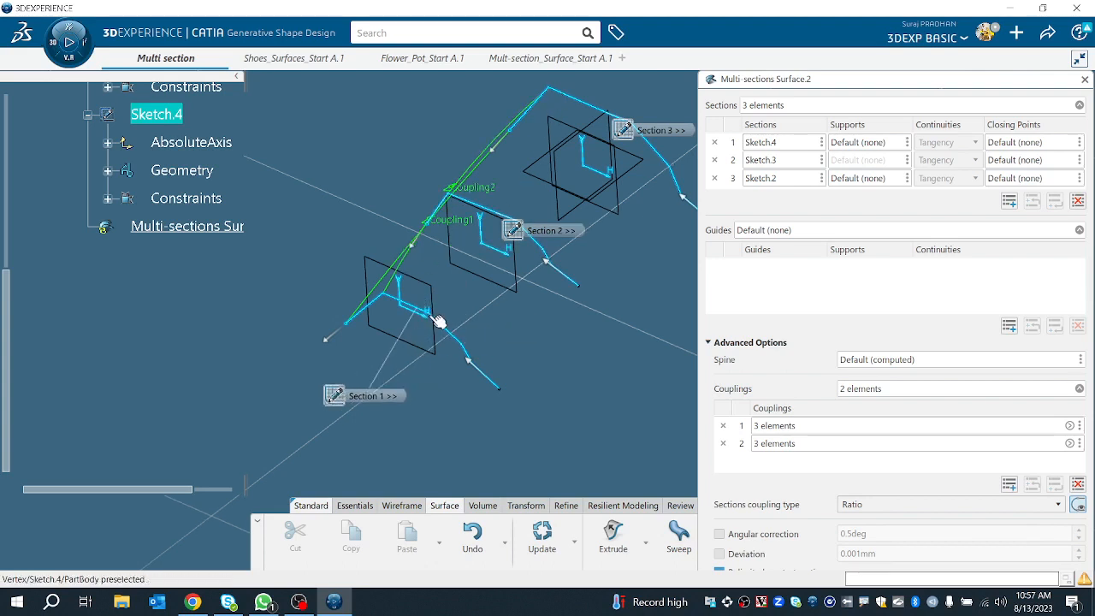
Step: Add the third and fourth couplings through the next matching vertices of all three sections
click(430, 315)
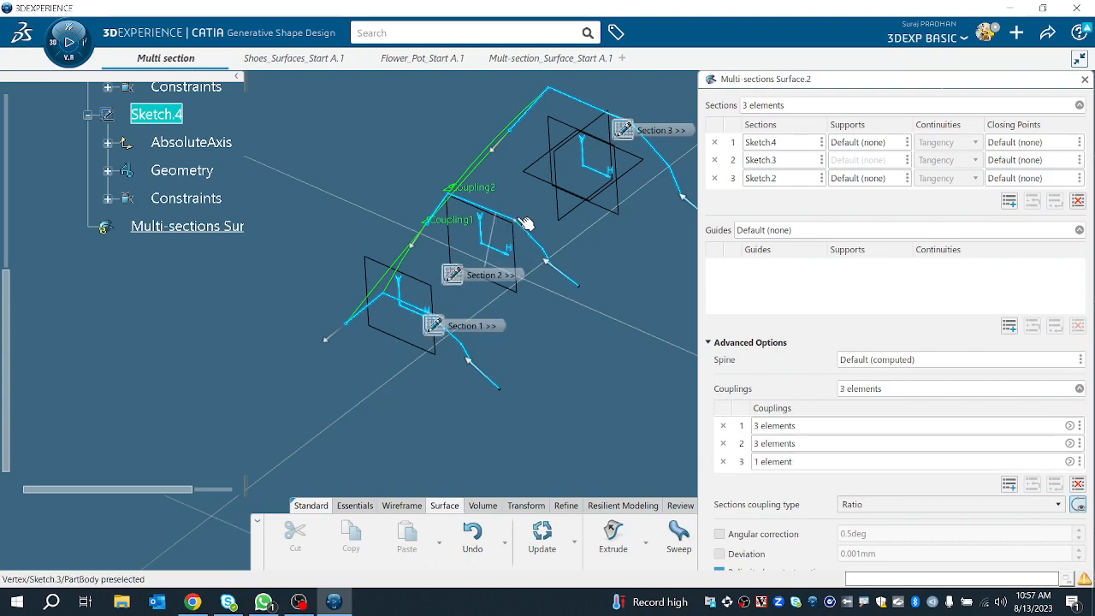
click(525, 223)
drag(625, 128, 512, 180)
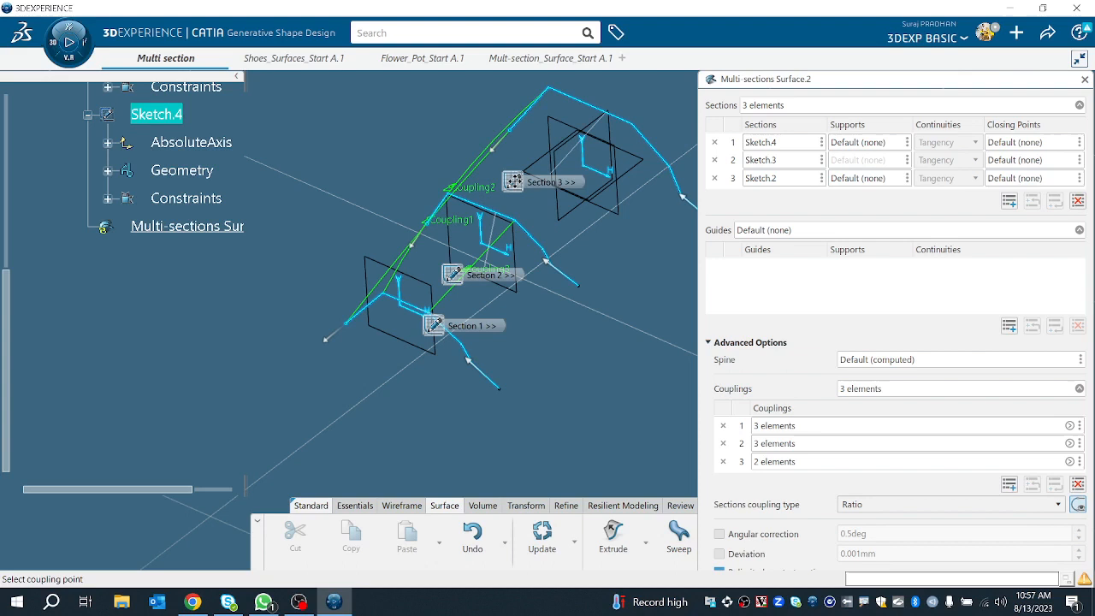
click(631, 125)
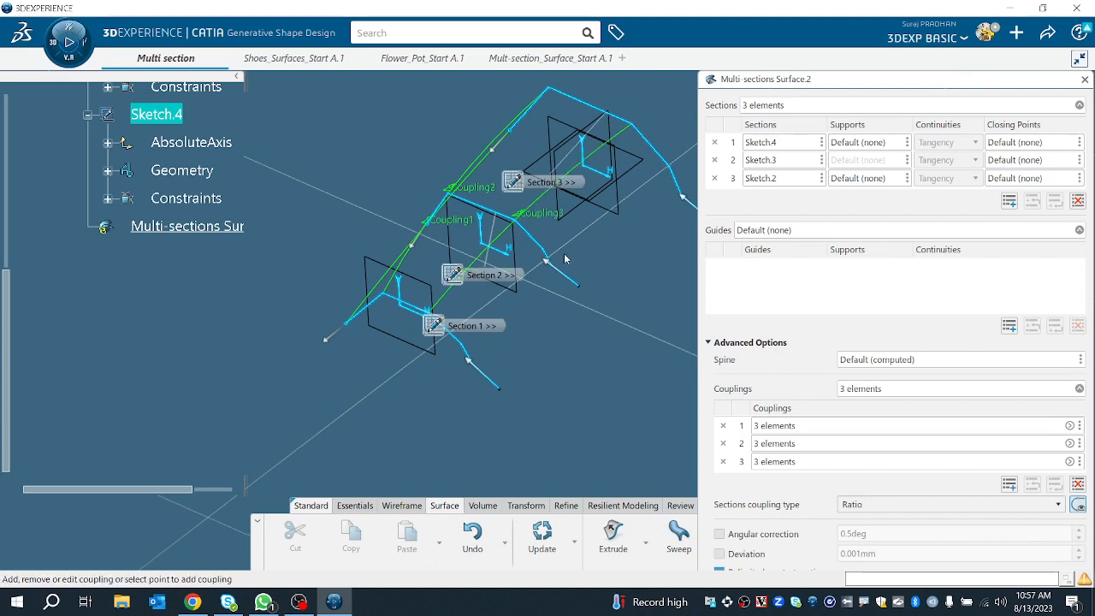
ctrl+middle_drag(455, 340, 539, 255)
middle_drag(339, 382, 315, 474)
click(472, 281)
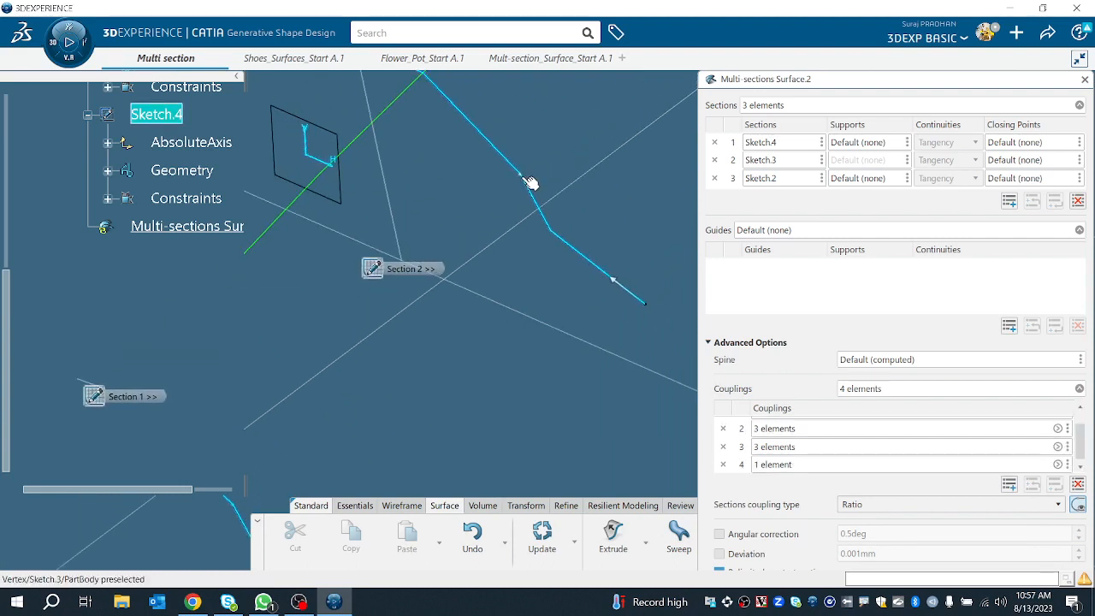
click(522, 176)
middle_drag(522, 177, 406, 398)
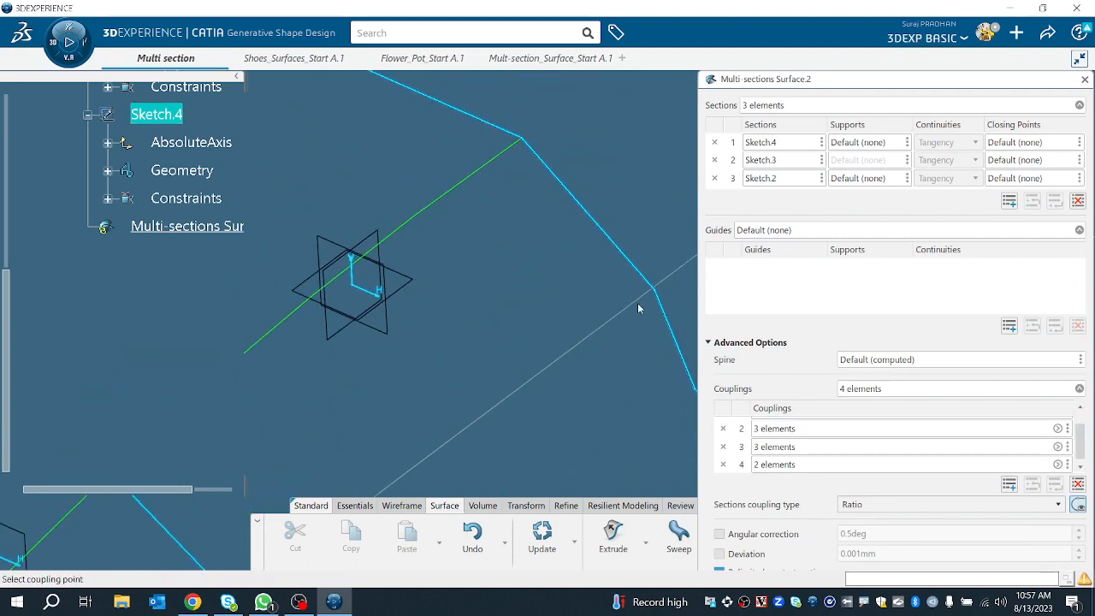
click(658, 293)
middle_drag(547, 369, 505, 364)
middle_drag(504, 364, 612, 162)
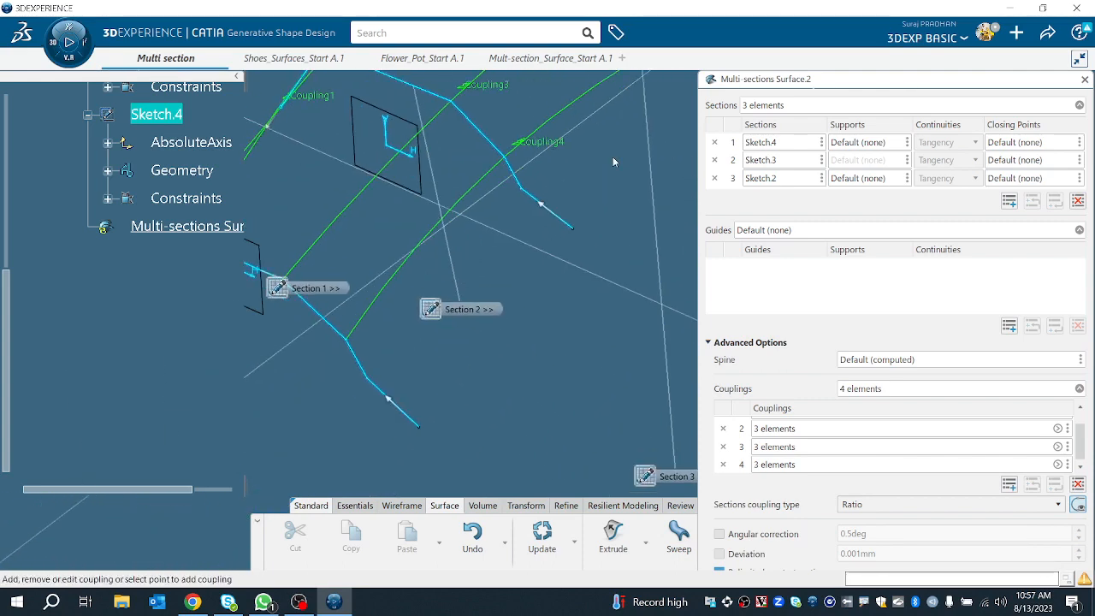
Step: Add the fifth and sixth couplings through the remaining matching vertices of the three sections
click(368, 378)
click(531, 195)
middle_drag(530, 195, 597, 246)
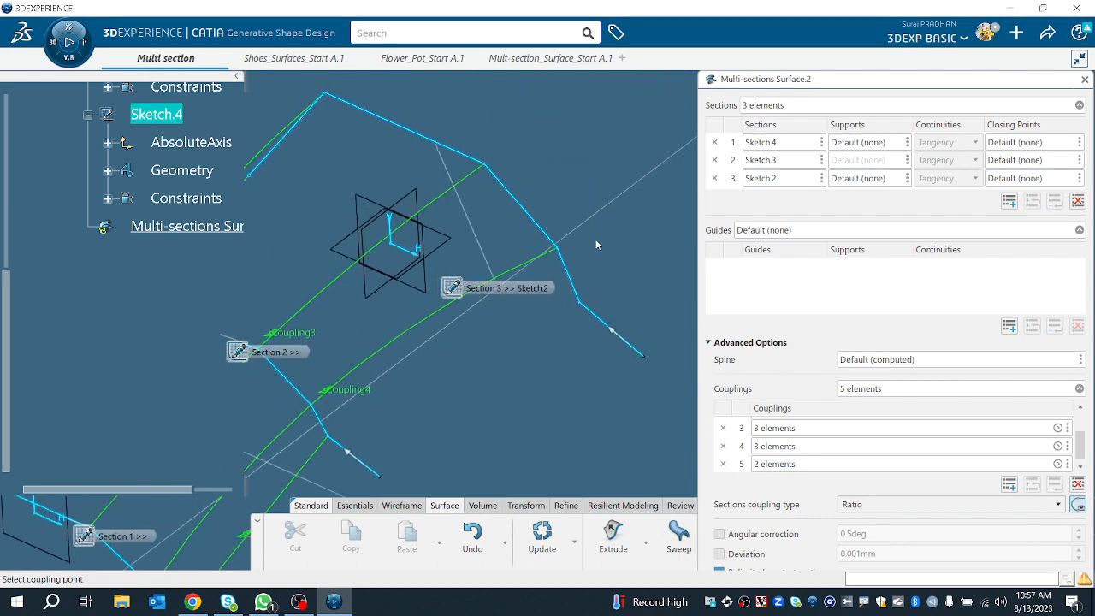
click(588, 311)
middle_drag(526, 366, 517, 297)
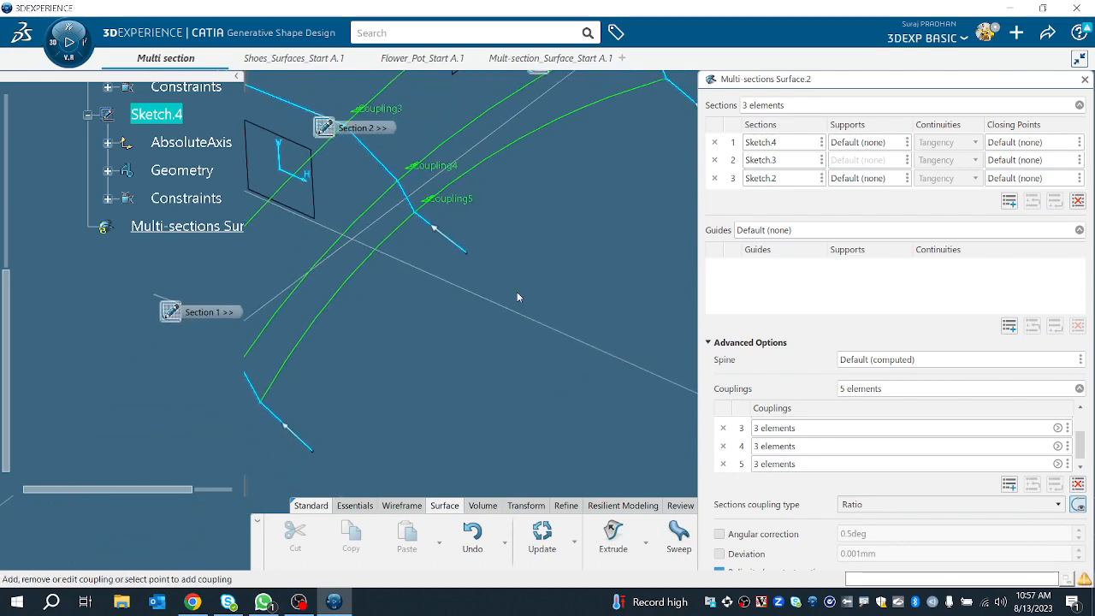
click(314, 453)
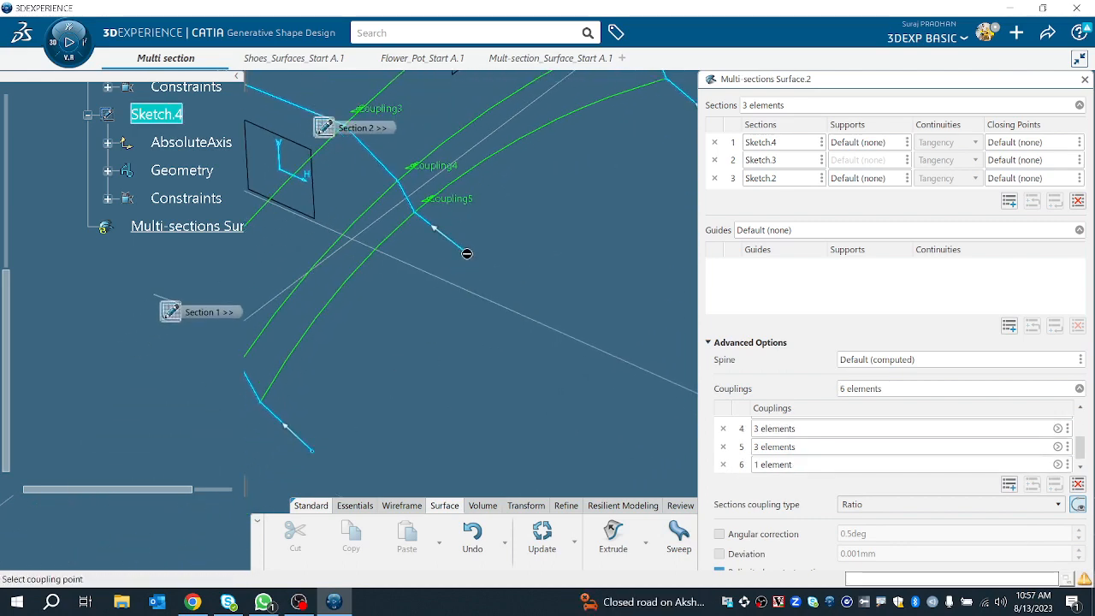
click(467, 252)
middle_drag(473, 286, 352, 381)
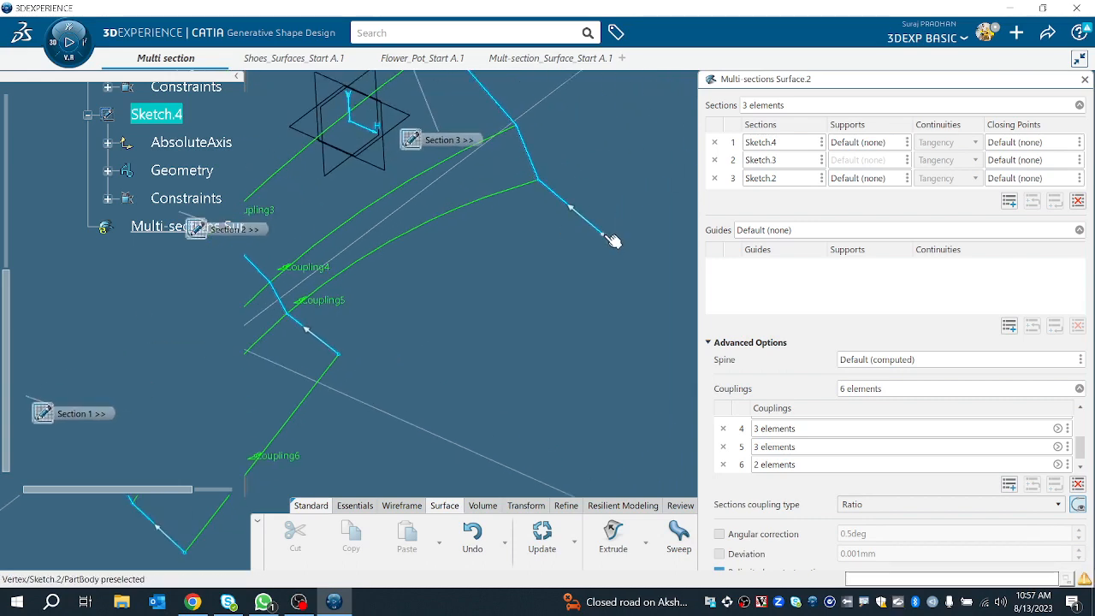
click(601, 232)
middle_drag(541, 292, 575, 334)
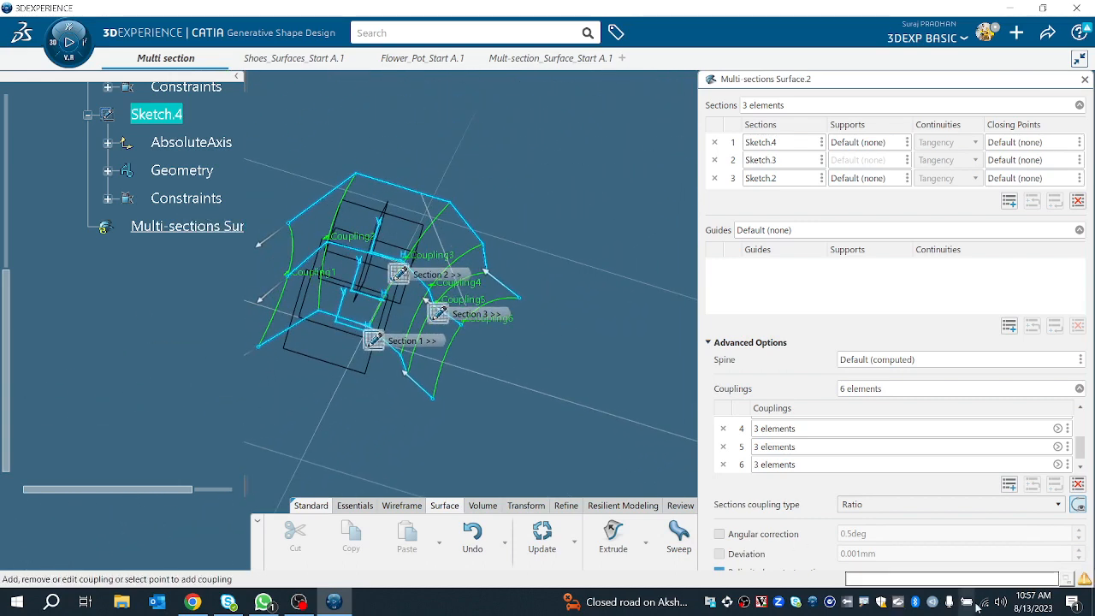
Step: Preview the multi-sections surface with Ratio section coupling
click(739, 342)
click(1059, 454)
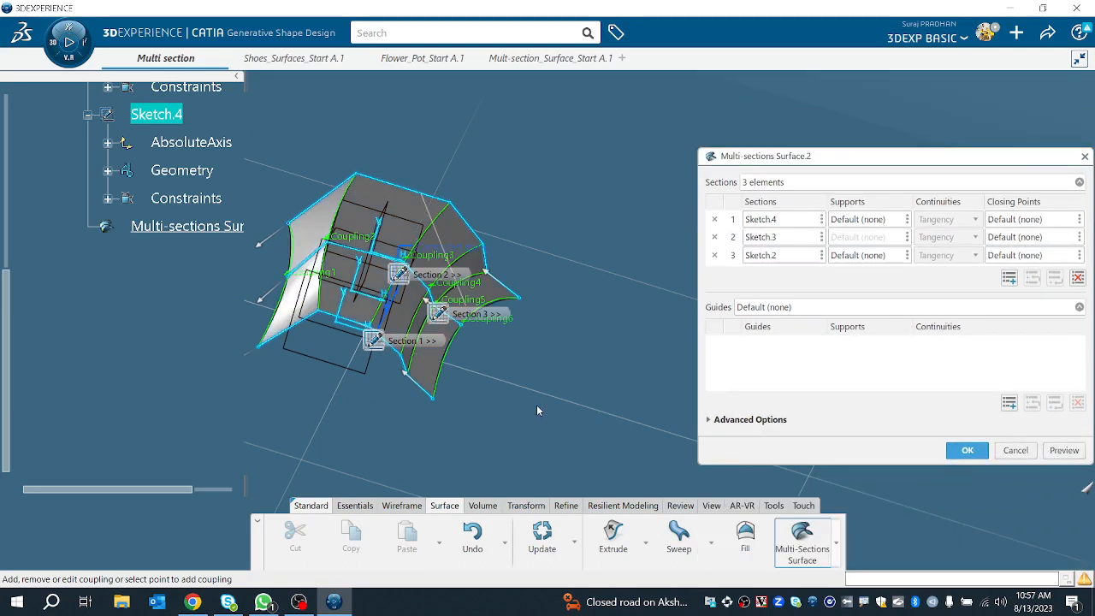
mouse_move(536, 405)
middle_down()
mouse_move(482, 379)
mouse_move(393, 413)
mouse_move(420, 387)
mouse_move(682, 357)
mouse_move(609, 424)
mouse_move(510, 442)
mouse_move(573, 432)
mouse_move(684, 439)
middle_up()
Step: Set the sections coupling type to Tangency and preview the surface
click(723, 419)
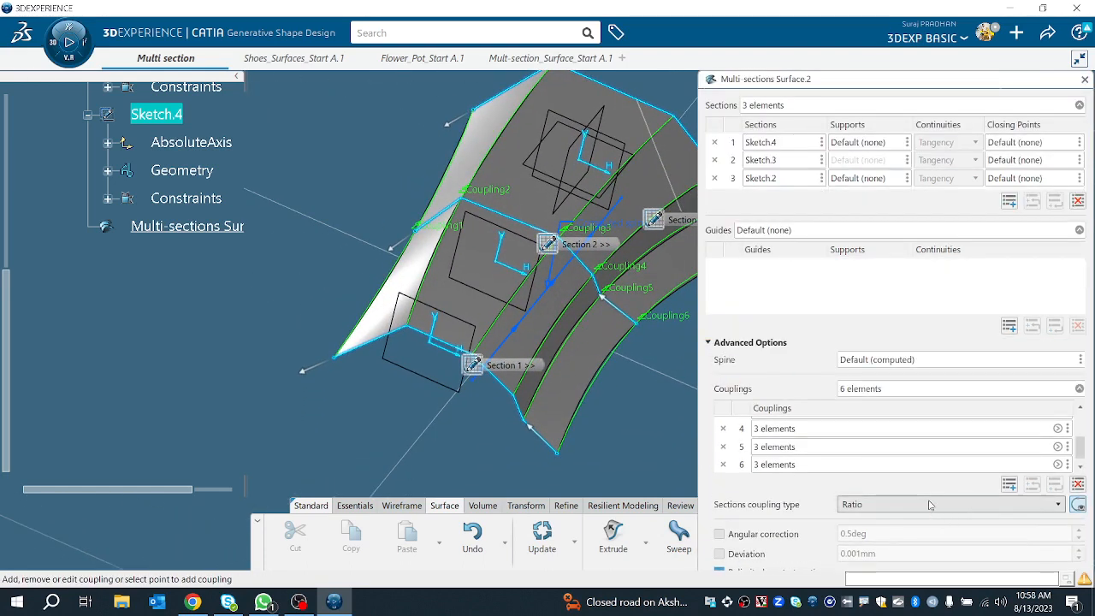
click(894, 505)
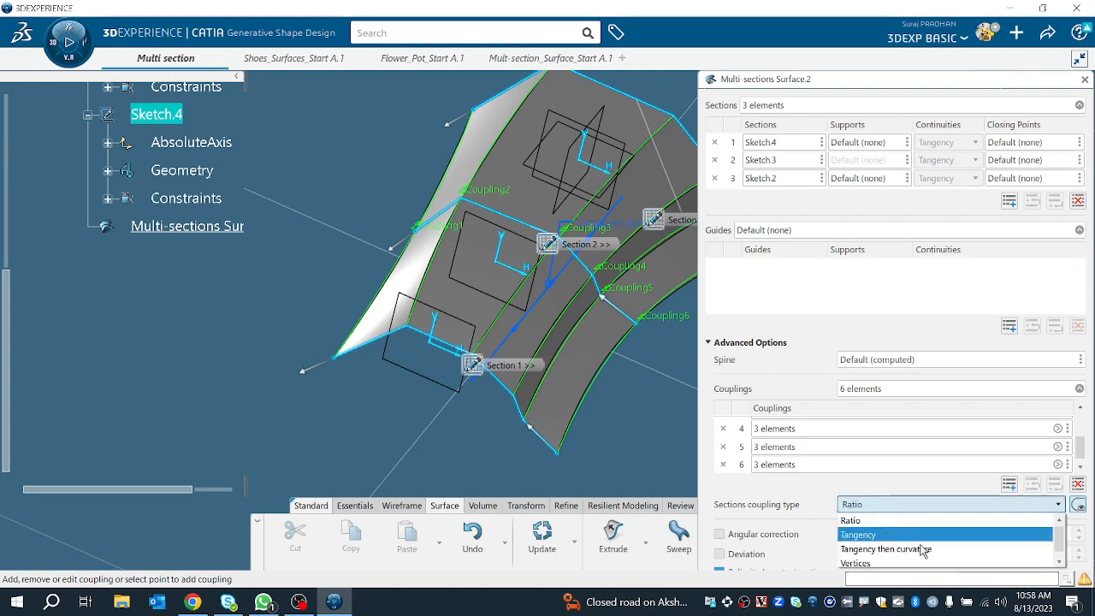
click(877, 535)
click(723, 342)
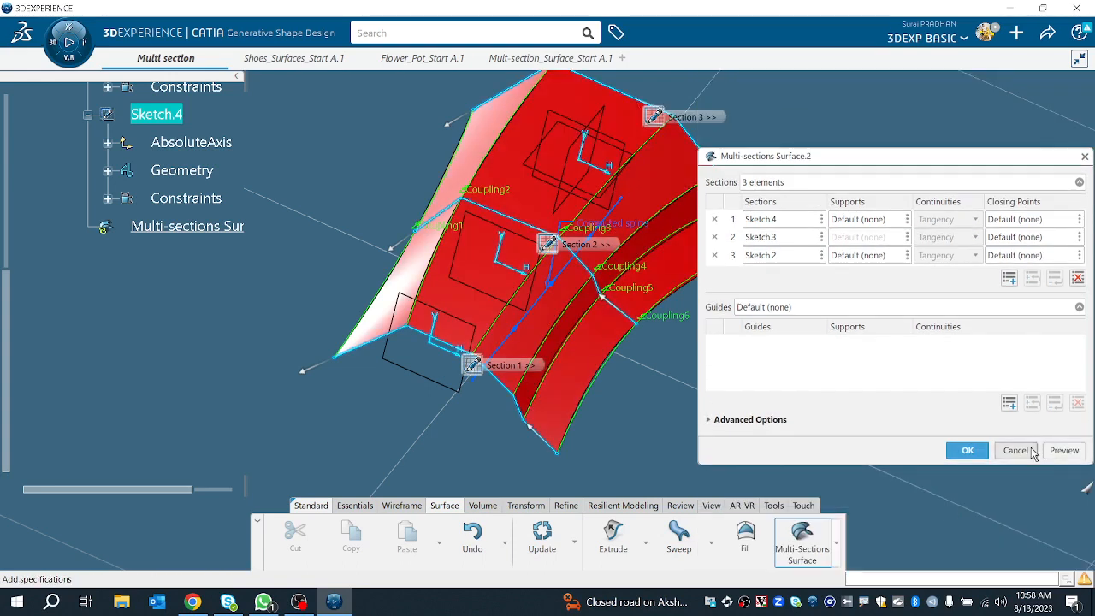
click(1061, 450)
middle_drag(645, 441, 682, 368)
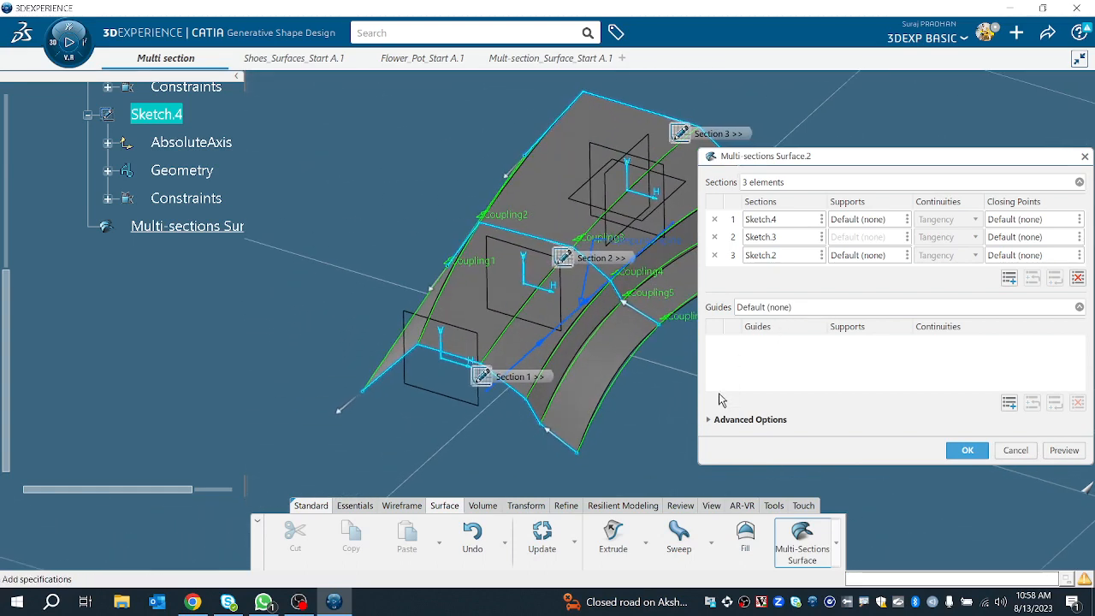
Step: Set the sections coupling type to Tangency then curvature and preview the surface
click(731, 419)
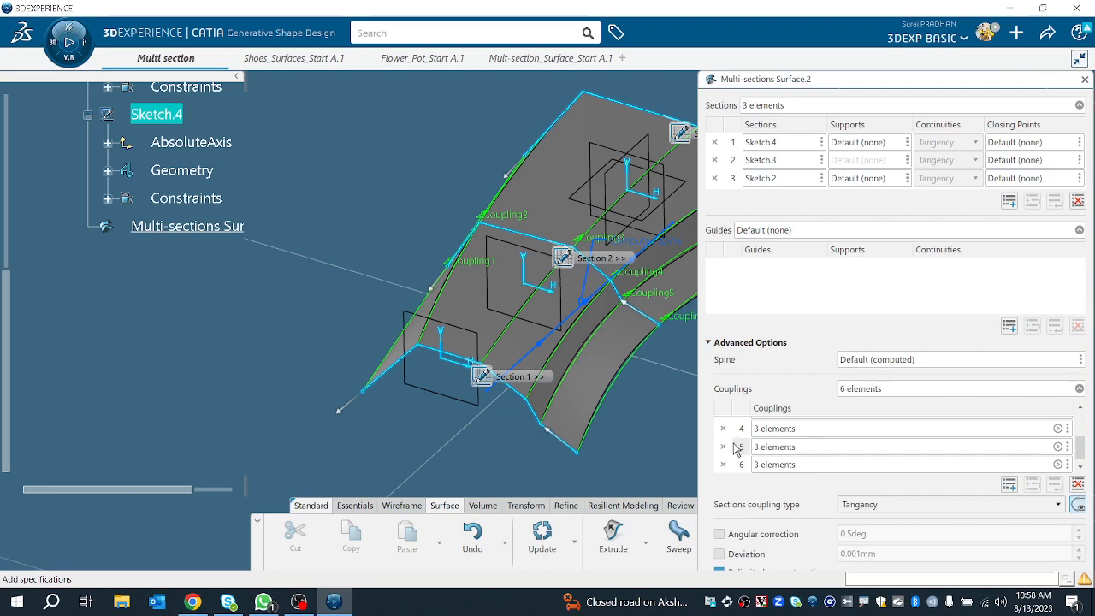
click(950, 505)
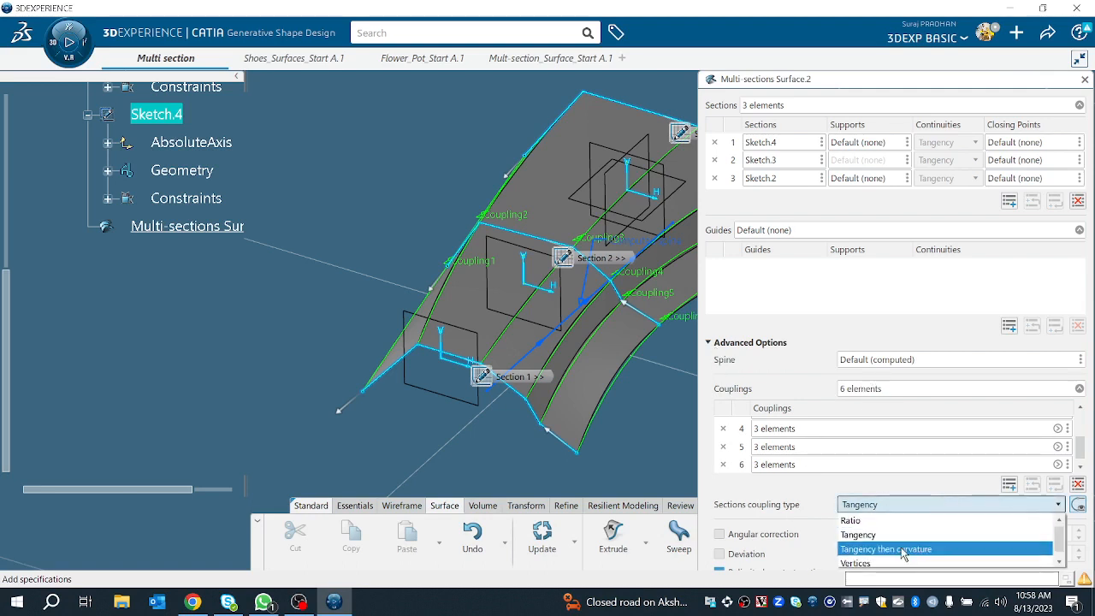
click(901, 550)
click(731, 344)
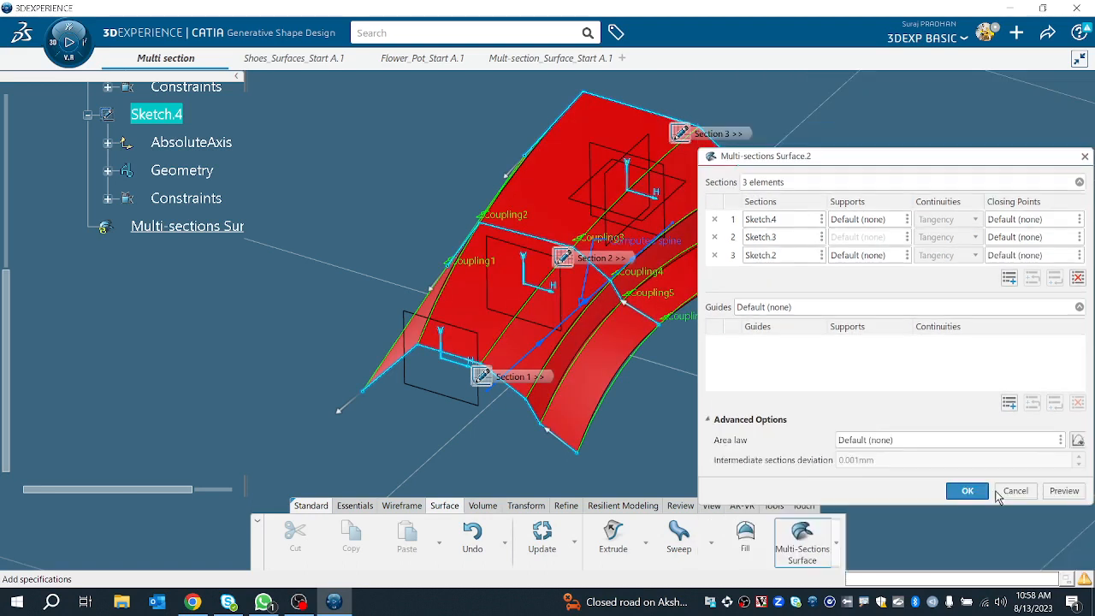
click(1064, 450)
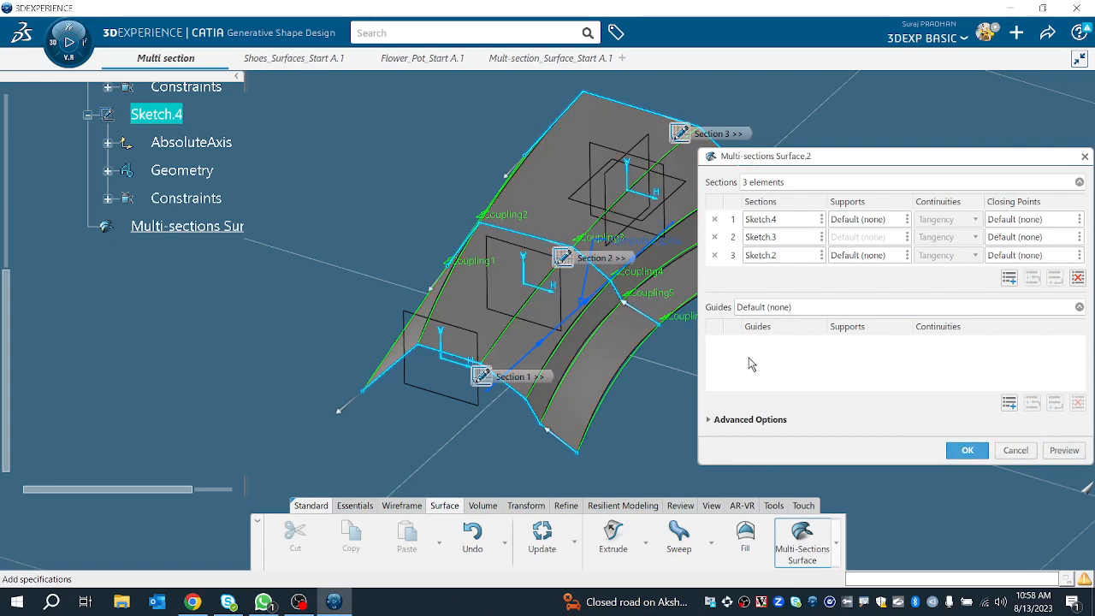
Step: Set the sections coupling type to Vertices and create the multi-sections surface
click(721, 420)
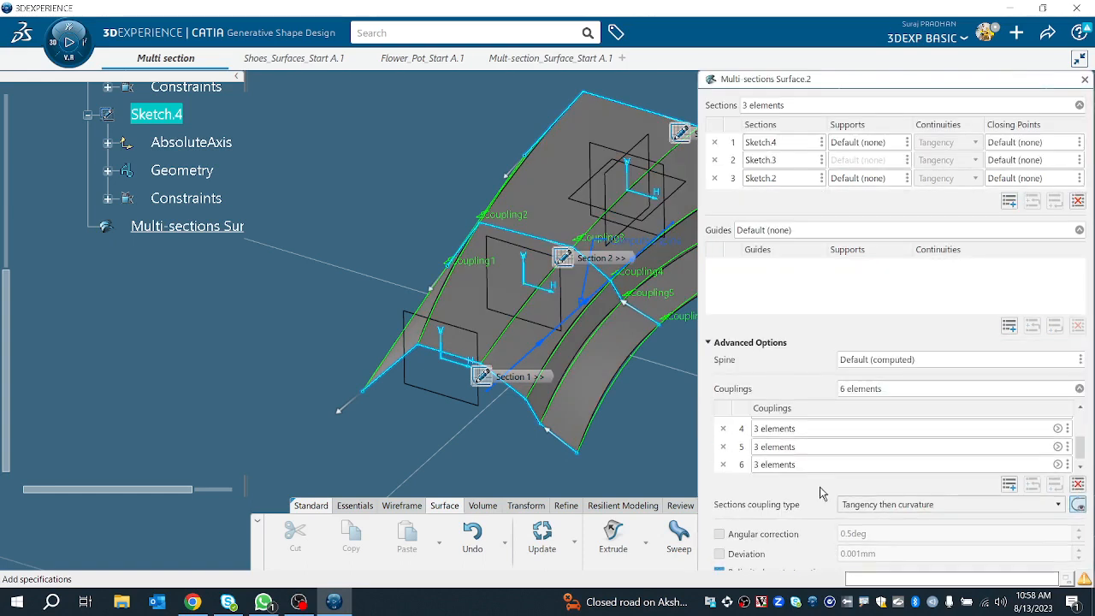
click(875, 505)
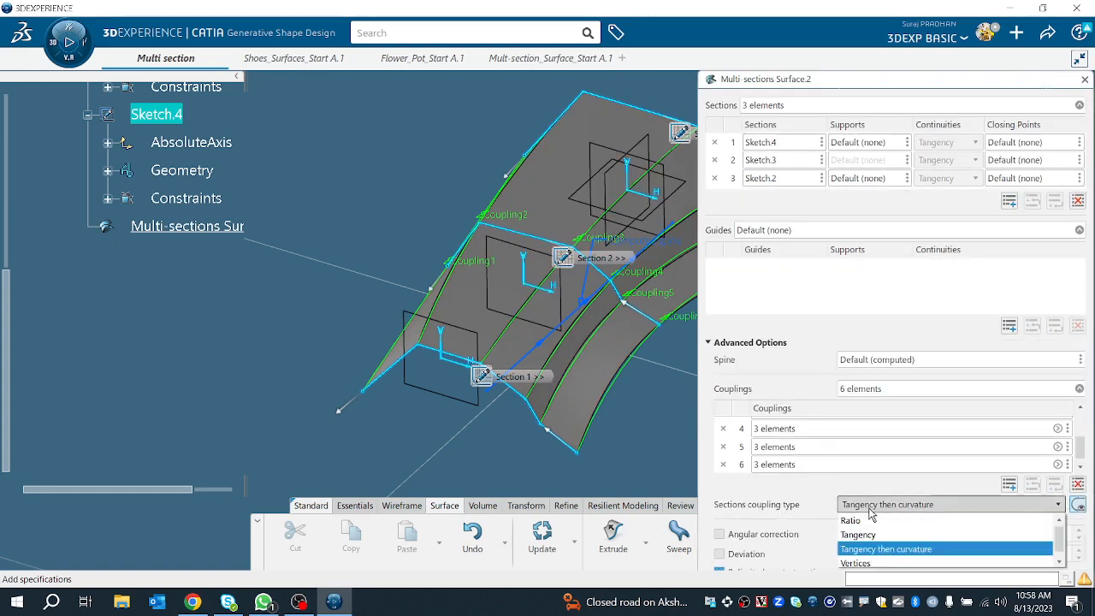
click(881, 560)
click(730, 343)
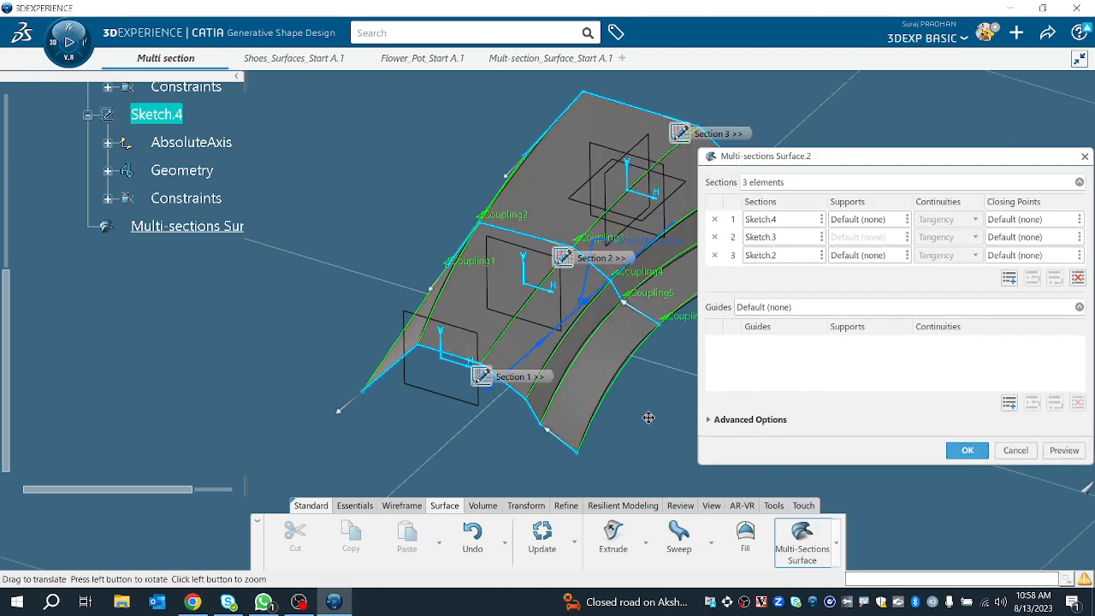
middle_drag(649, 417, 791, 301)
click(967, 452)
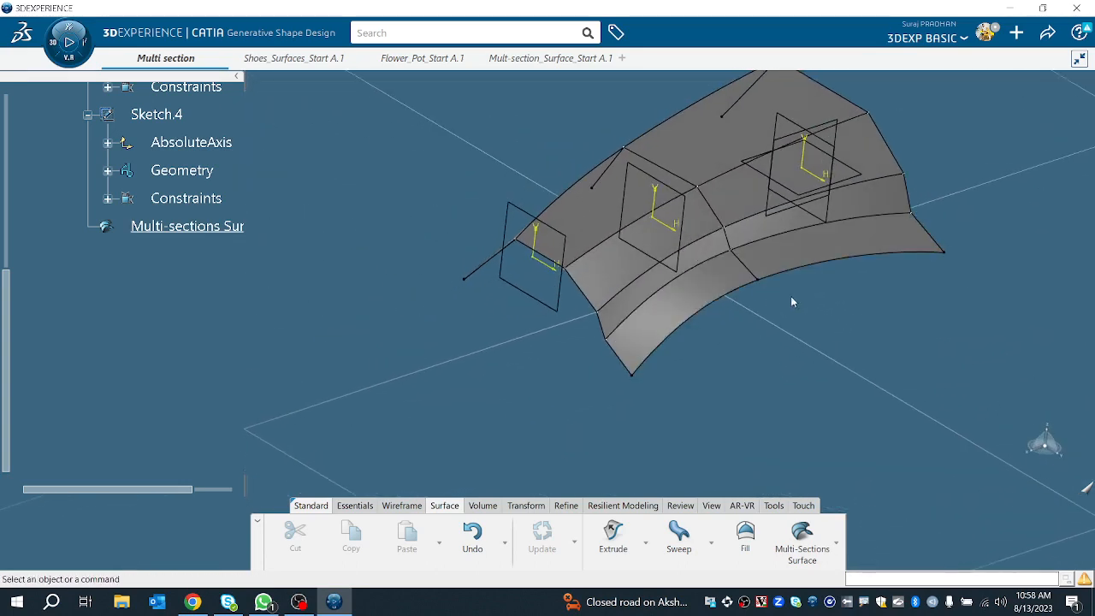